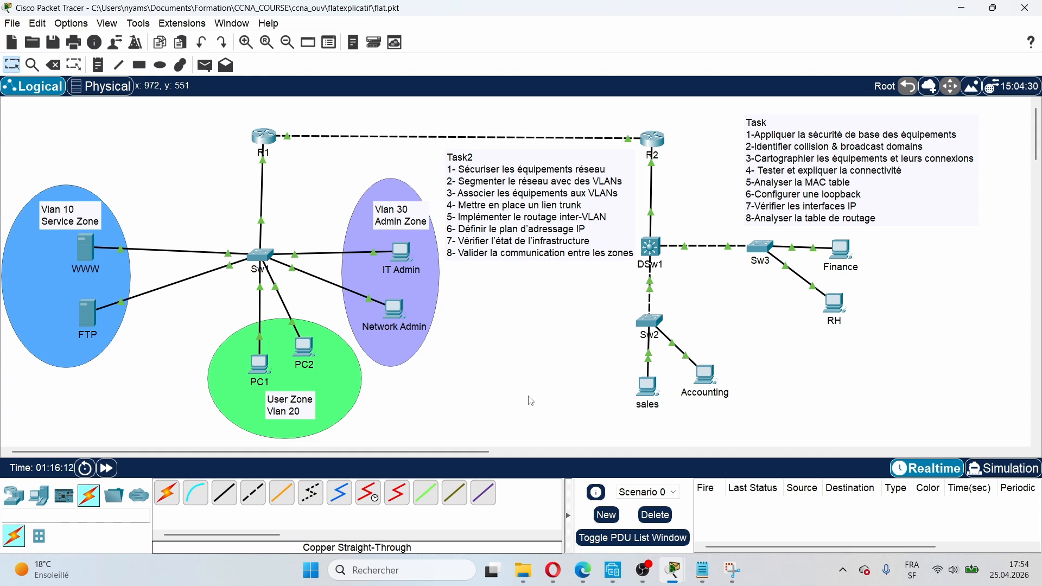
# Step: Open Sw1's command line and enter privileged mode with enable
pyautogui.click(260, 255)
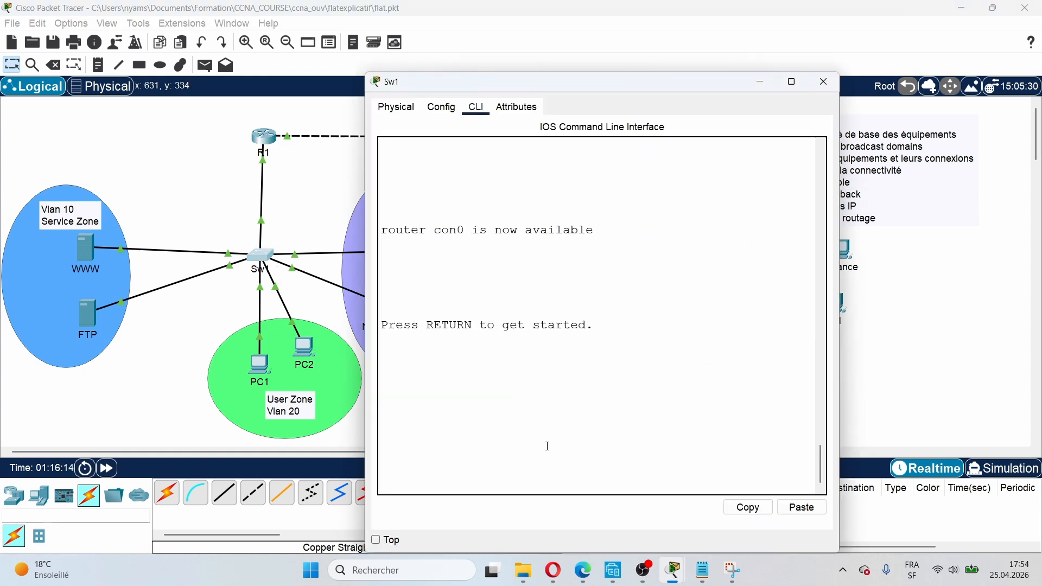
pyautogui.press('Return')
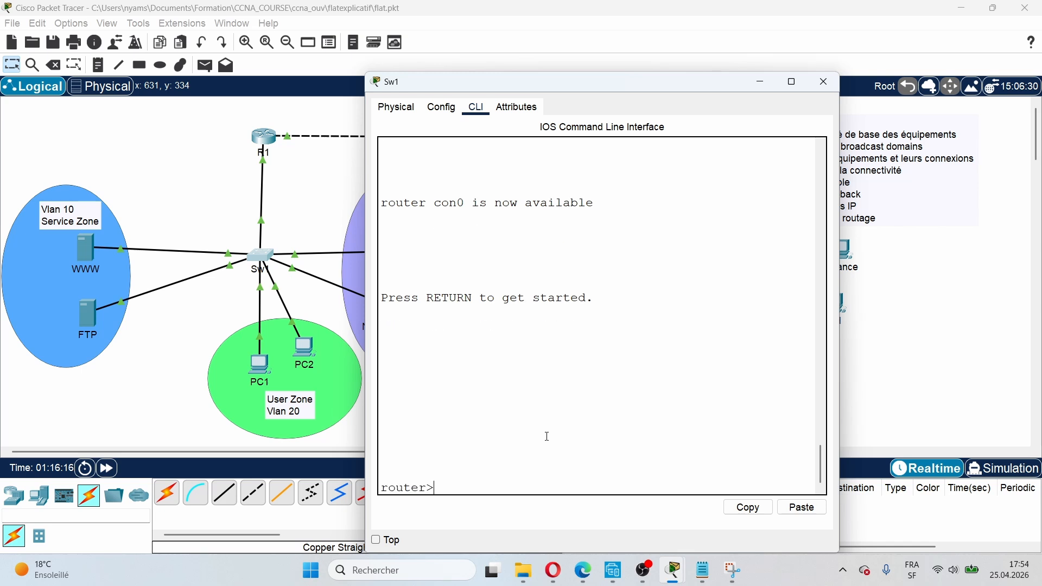
pyautogui.write('en')
pyautogui.press('Tab')
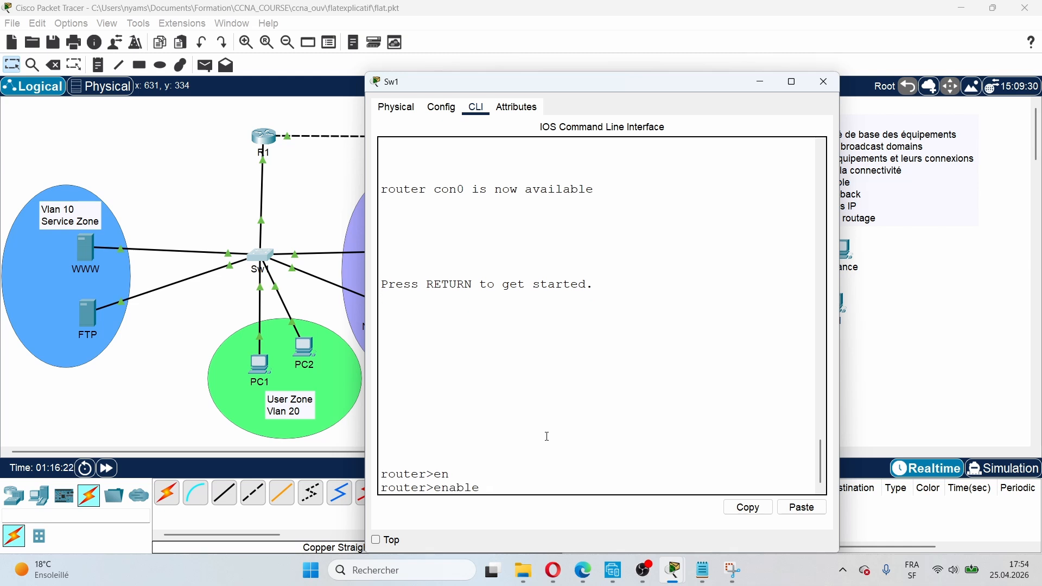
pyautogui.press('Return')
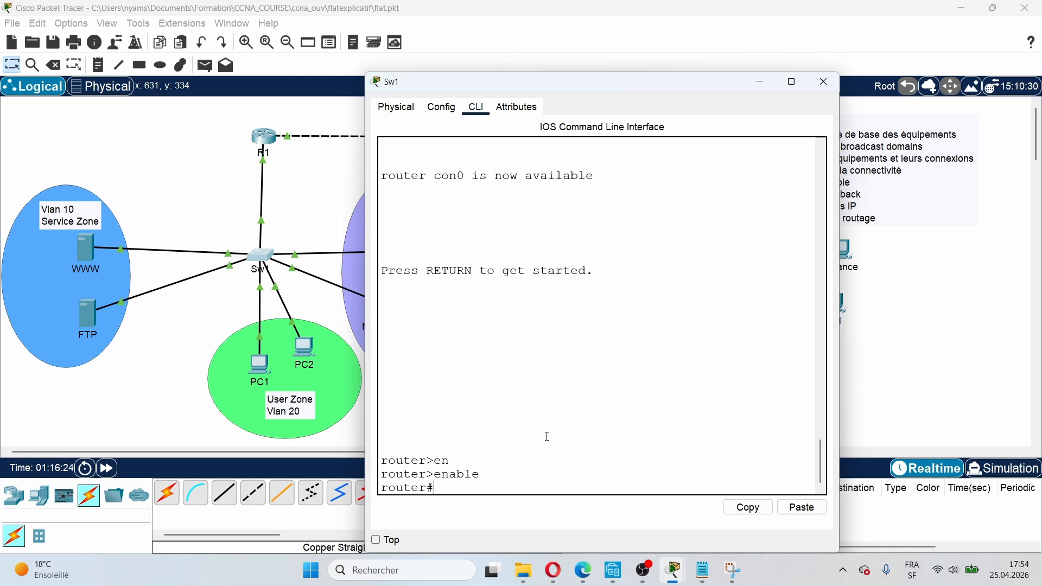
# Step: Display Sw1's running configuration and review the output
pyautogui.write('sh')
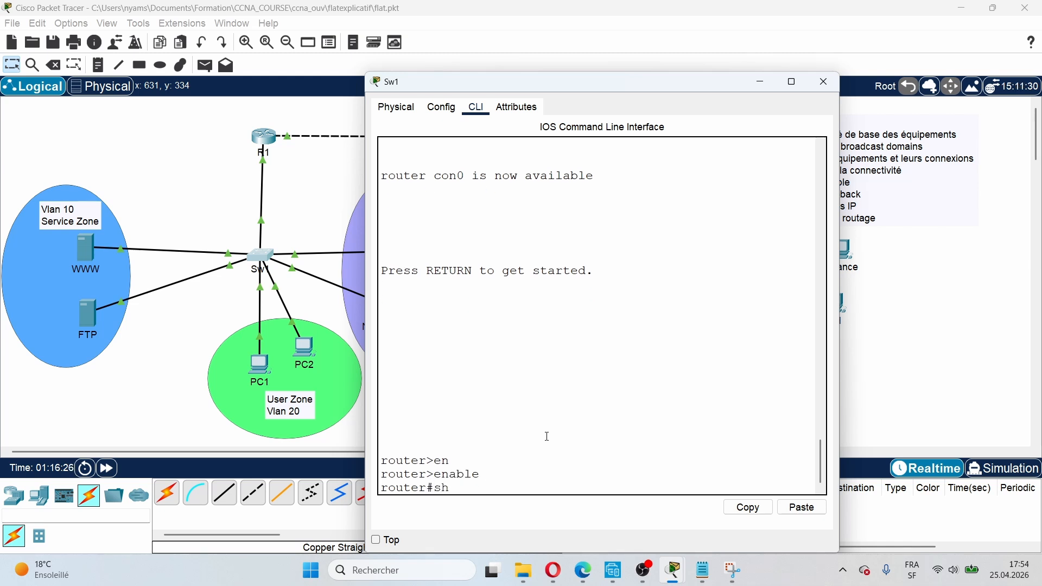
pyautogui.press('Tab')
pyautogui.write('ru')
pyautogui.press('Tab')
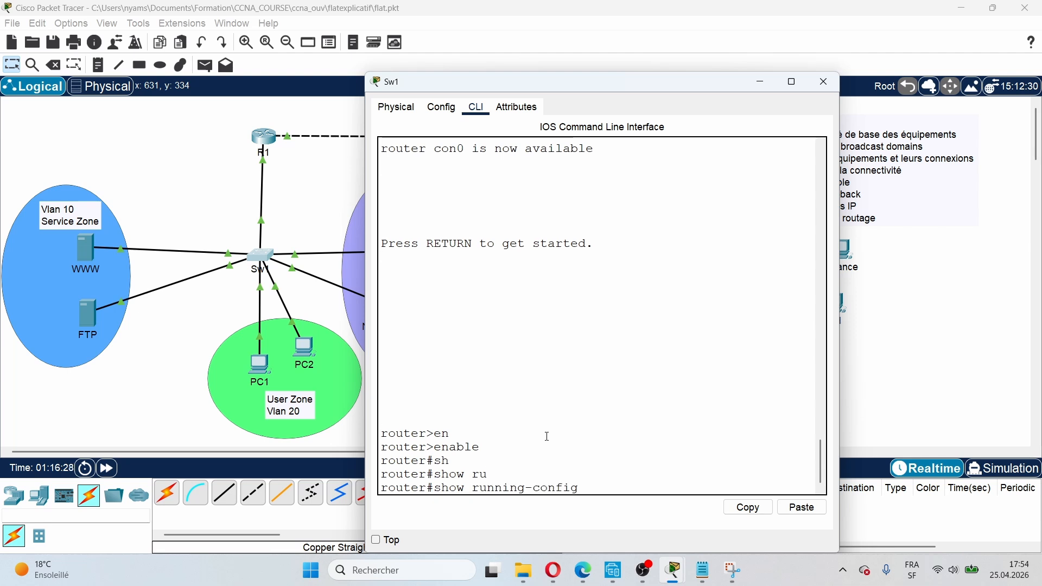
pyautogui.press('Return')
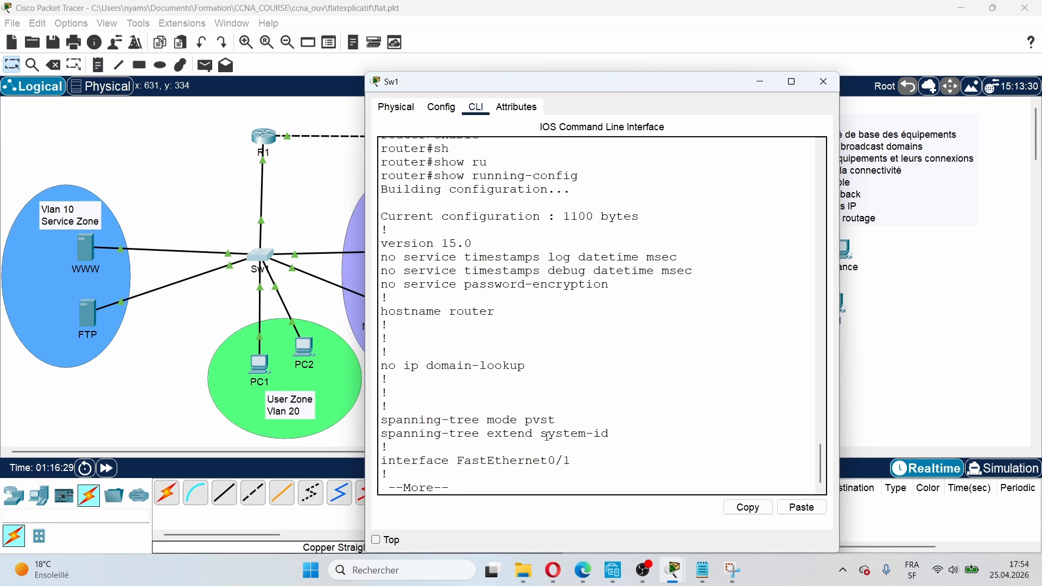
pyautogui.press('q')
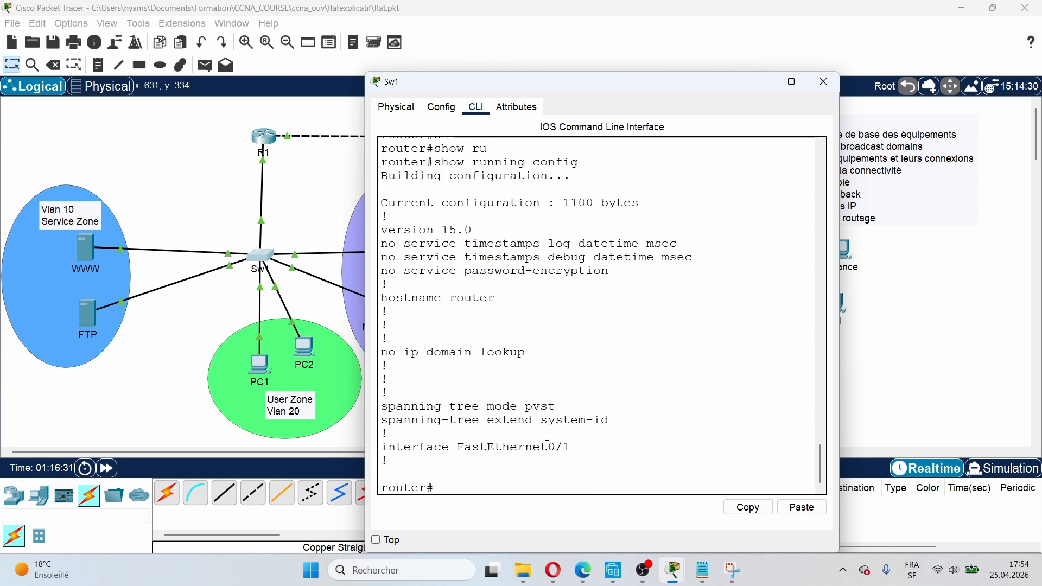
pyautogui.scroll(6, 751, 402)
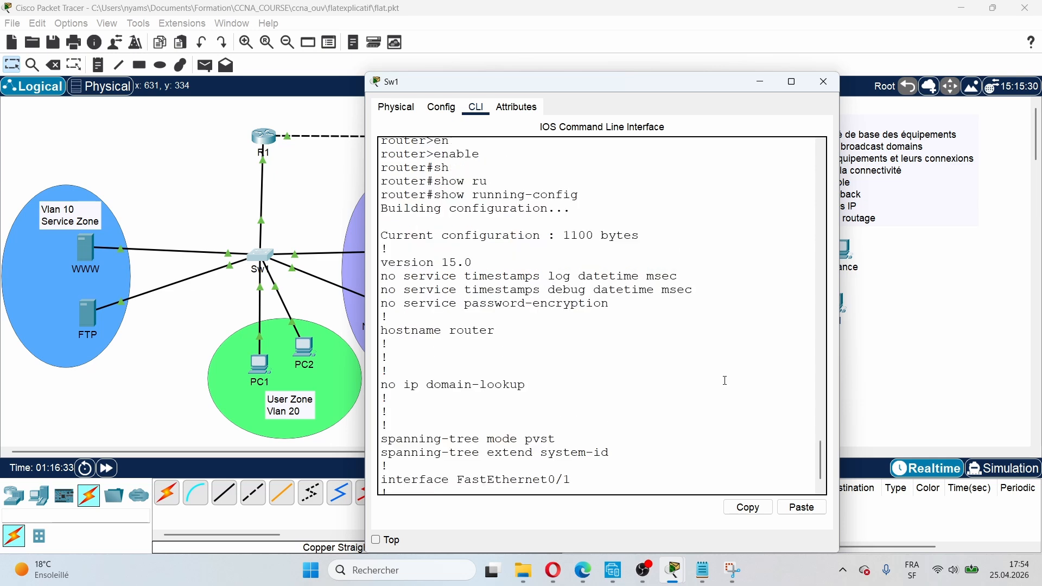
pyautogui.scroll(-6, 725, 380)
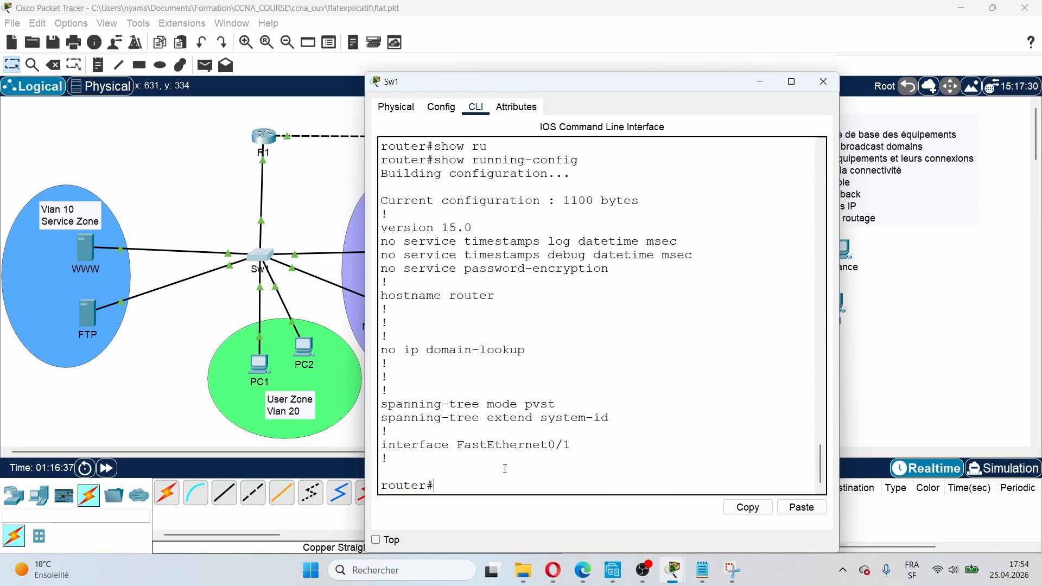
pyautogui.press('Return')
pyautogui.press('Return')
pyautogui.press('Return')
pyautogui.press('Return')
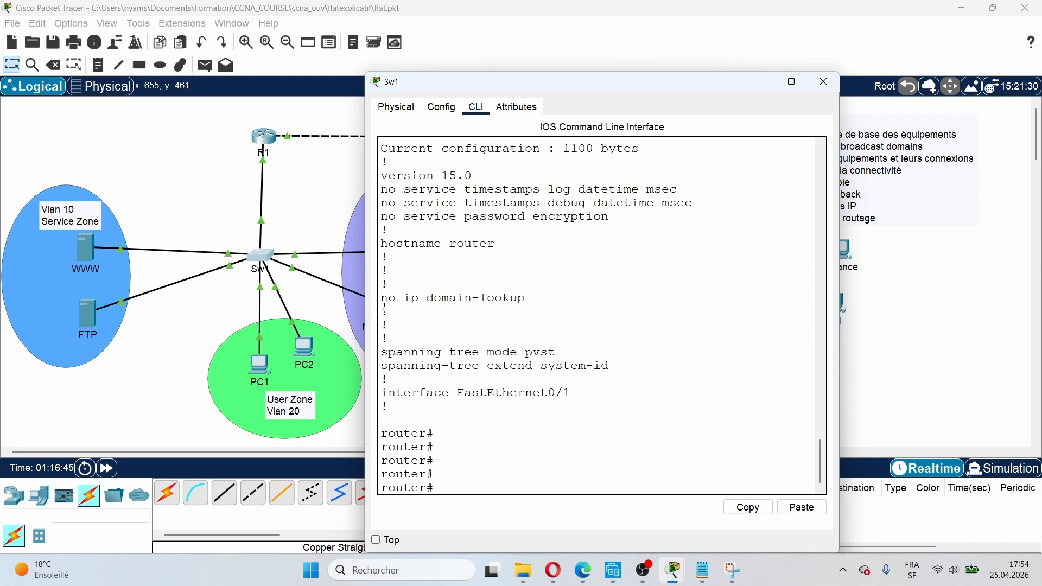
pyautogui.moveTo(382, 300); pyautogui.dragTo(545, 293)
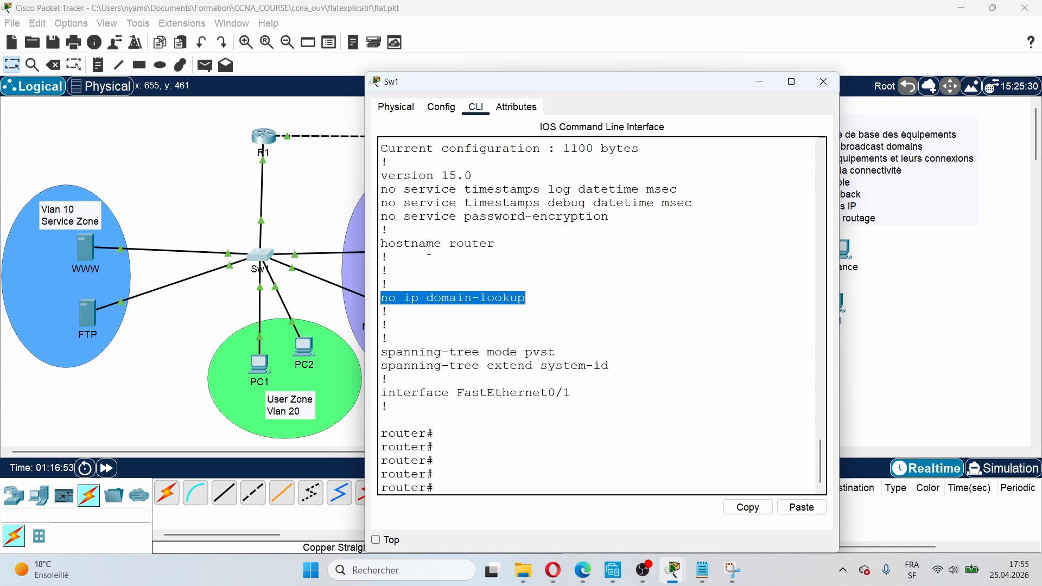
pyautogui.moveTo(382, 244); pyautogui.dragTo(529, 247)
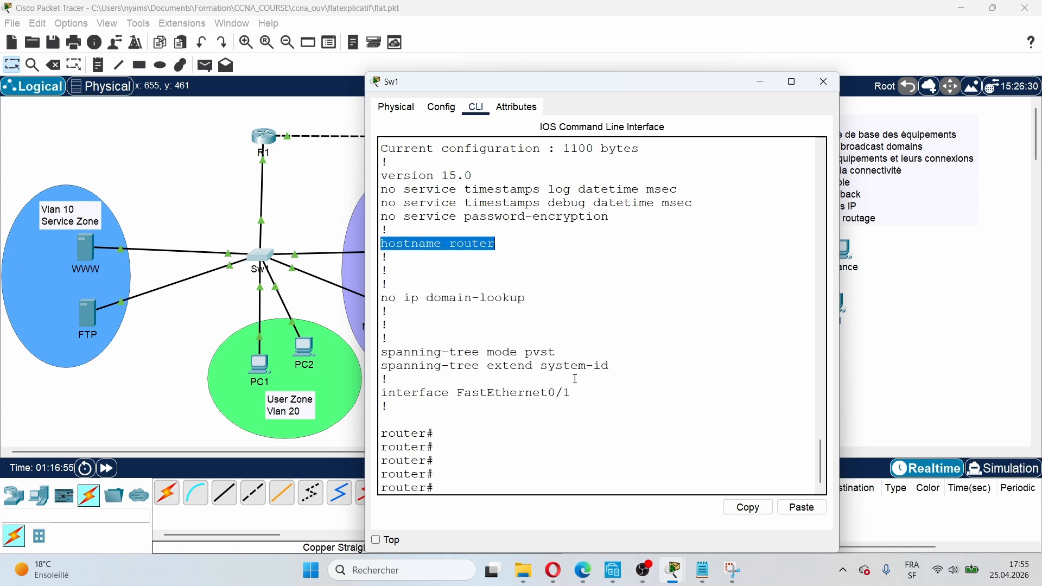
pyautogui.click(448, 486)
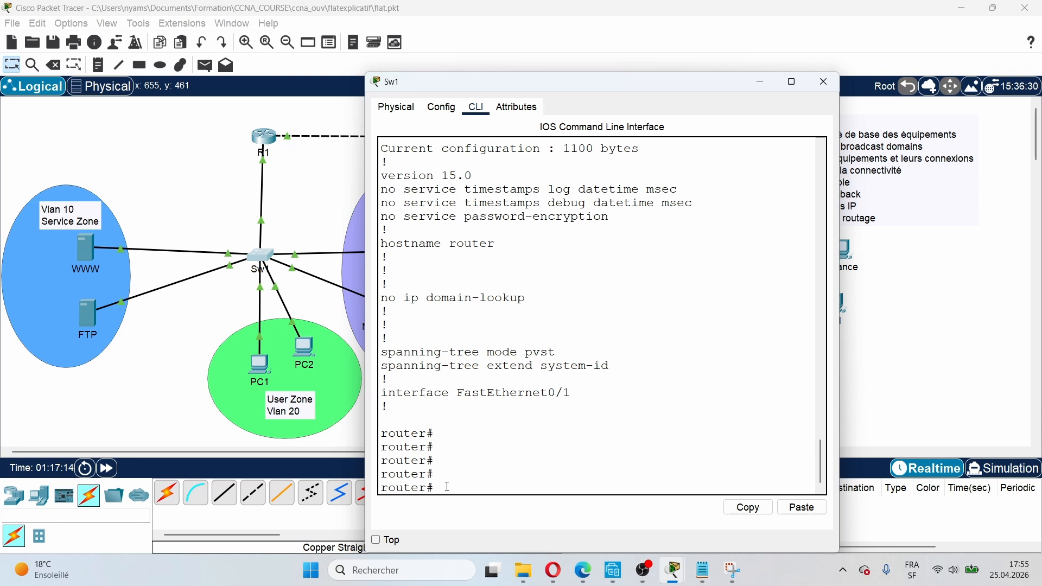
# Step: Enter global configuration mode with configure terminal
pyautogui.write('cdn')
pyautogui.write('f')
pyautogui.press('Tab')
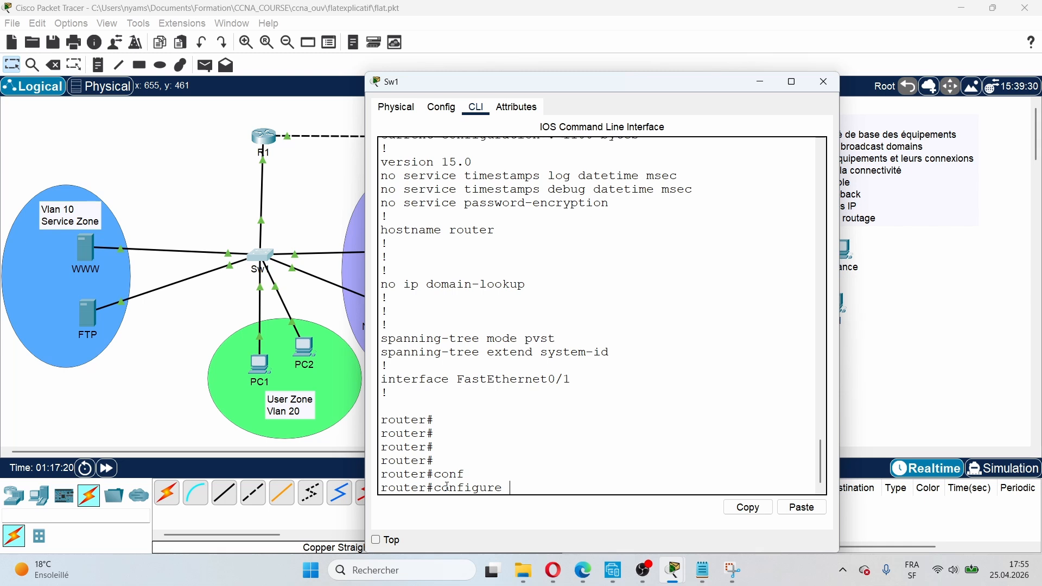
pyautogui.write('ter')
pyautogui.press('Tab')
pyautogui.press('Return')
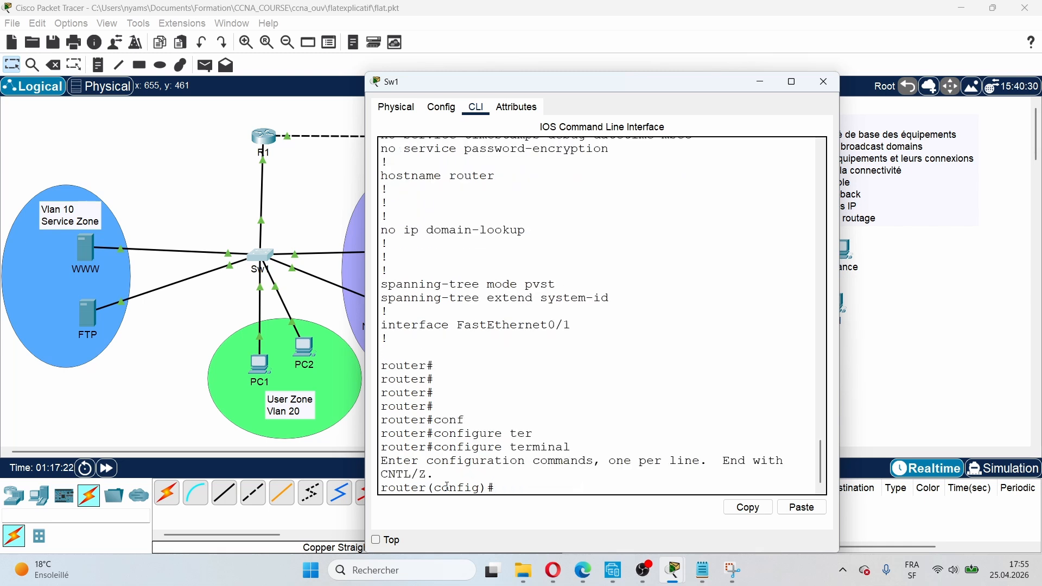
# Step: Rename the switch to SW1 with the hostname command
pyautogui.write('host')
pyautogui.press('Tab')
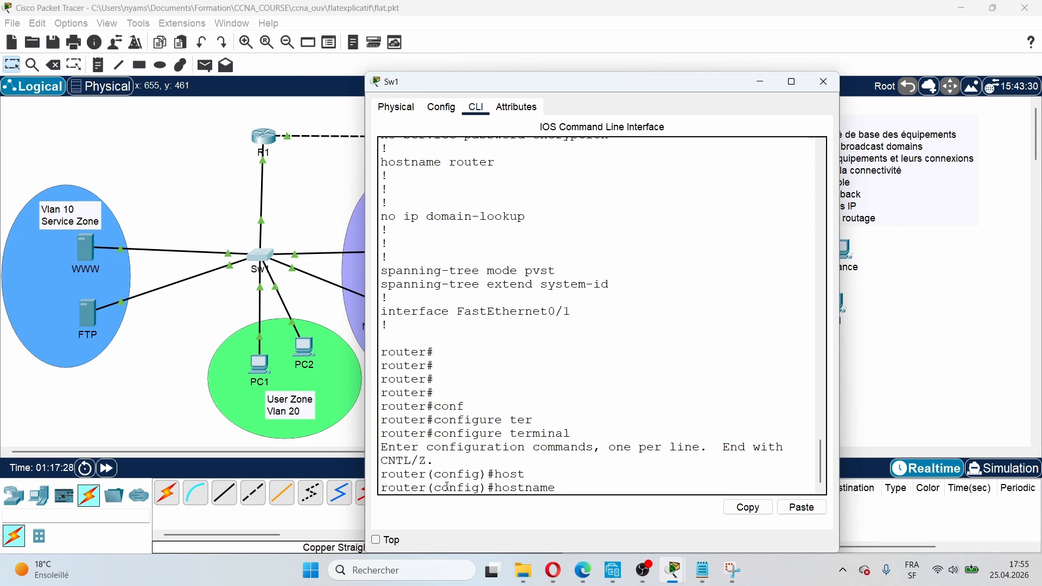
pyautogui.write('SW1')
pyautogui.press('Return')
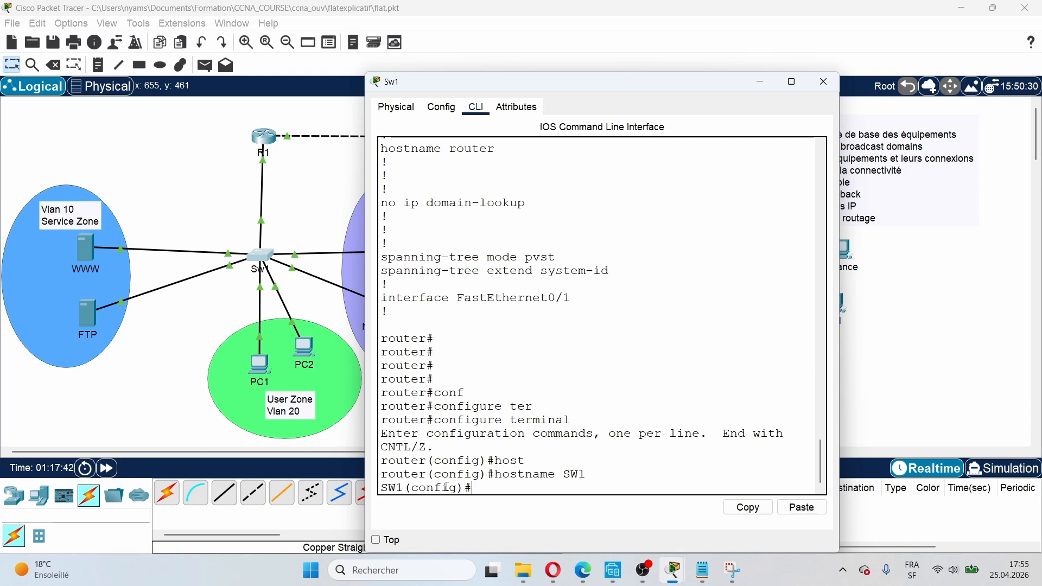
pyautogui.write('enab')
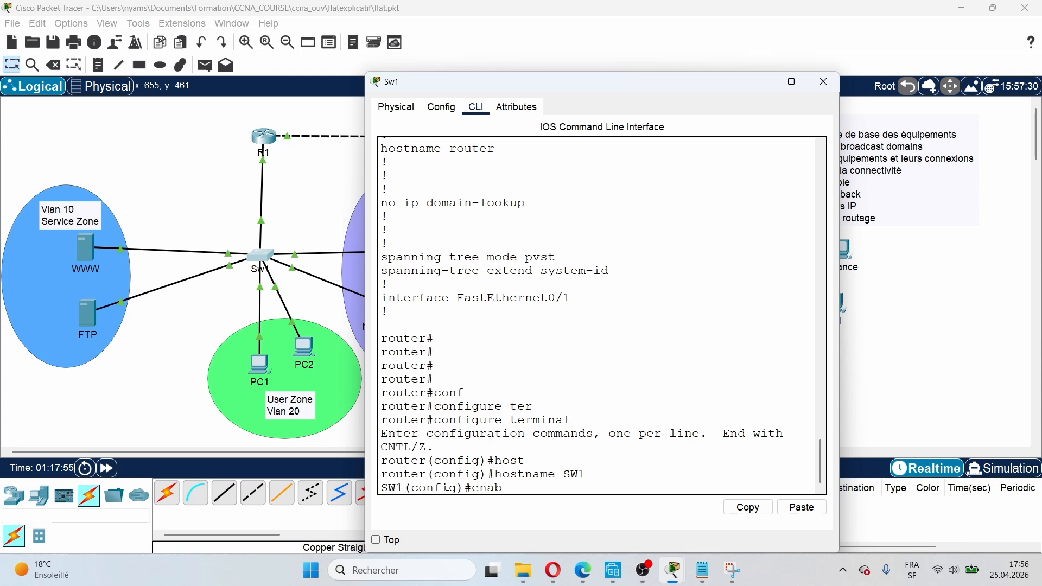
# Step: Set an enable secret password on SW1
pyautogui.write('le')
pyautogui.press('Tab')
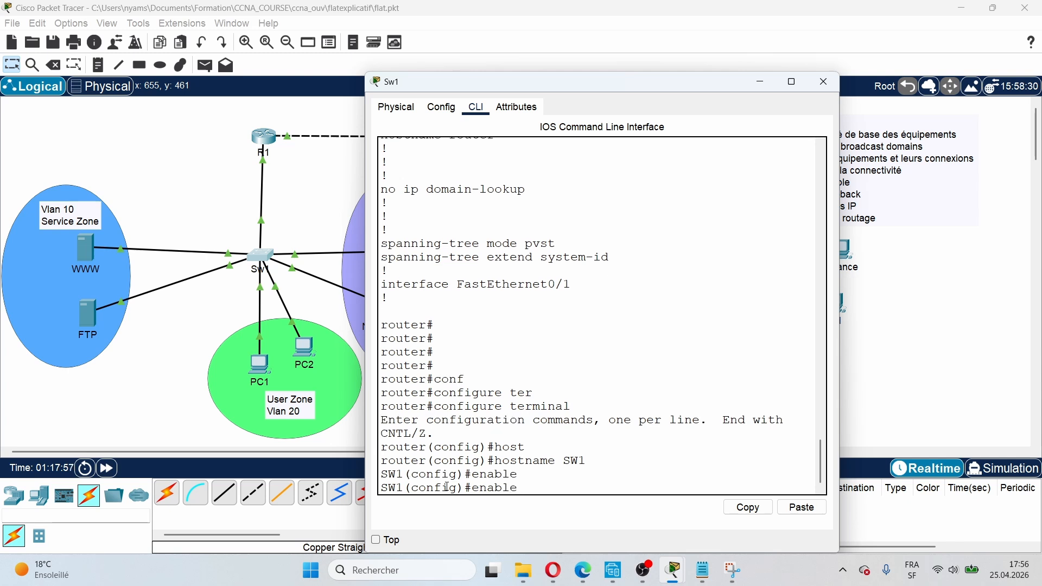
pyautogui.write('se')
pyautogui.press('Tab')
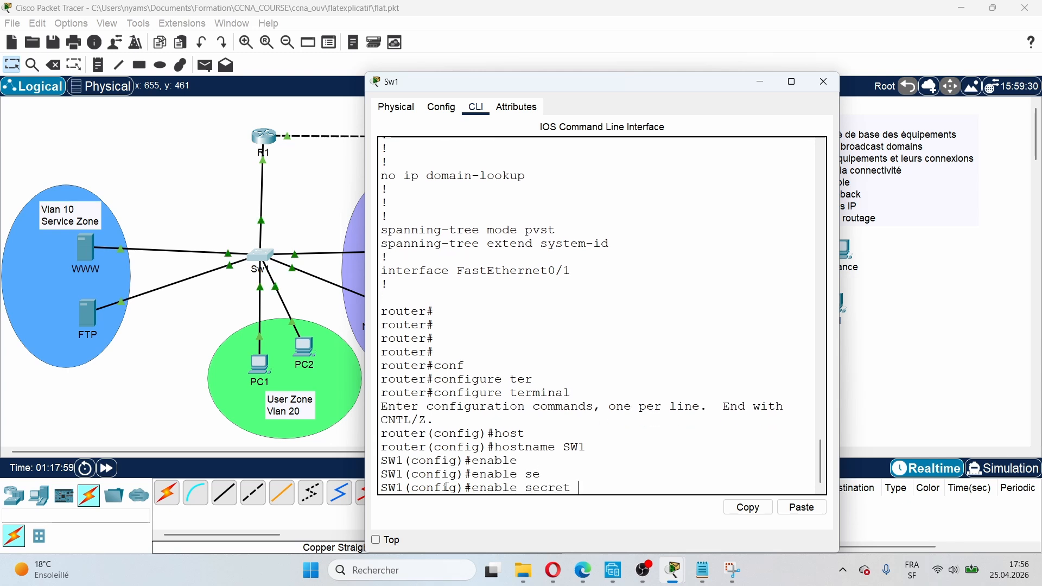
pyautogui.write('cisco')
pyautogui.press('Return')
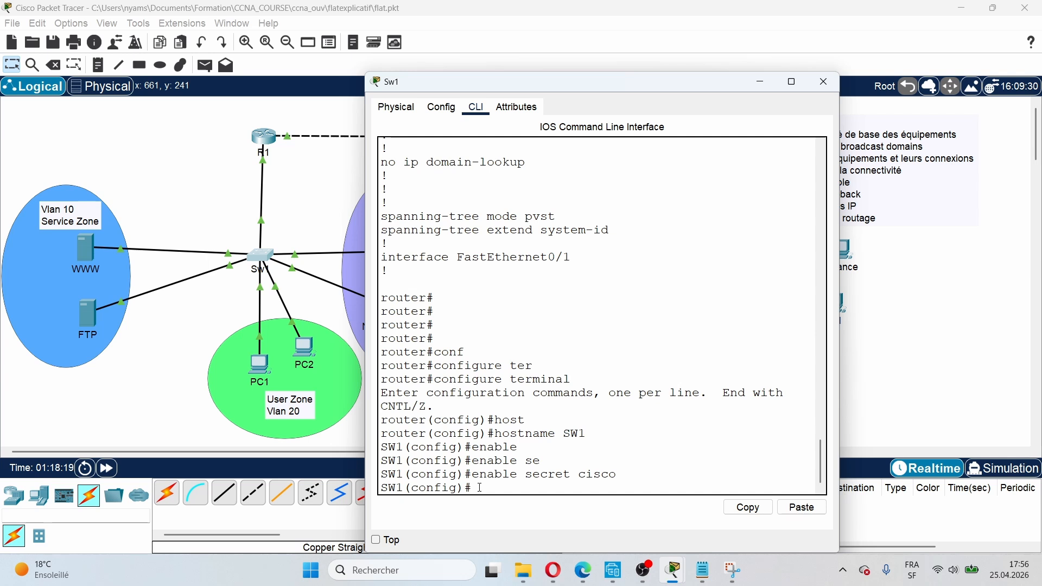
# Step: Disable DNS lookups with no ip domain-lookup
pyautogui.write('no d')
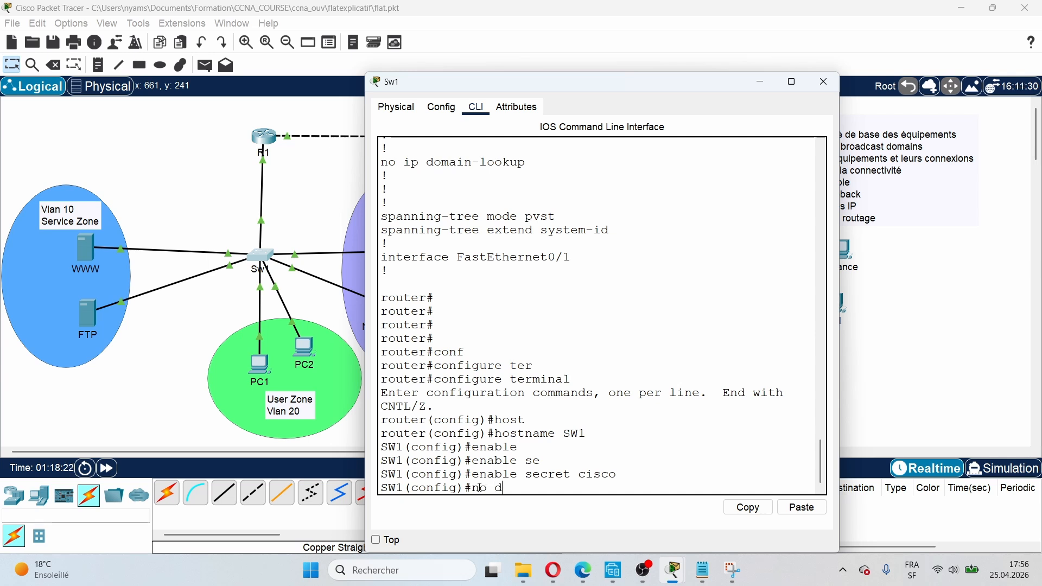
pyautogui.press('BackSpace')
pyautogui.write('io')
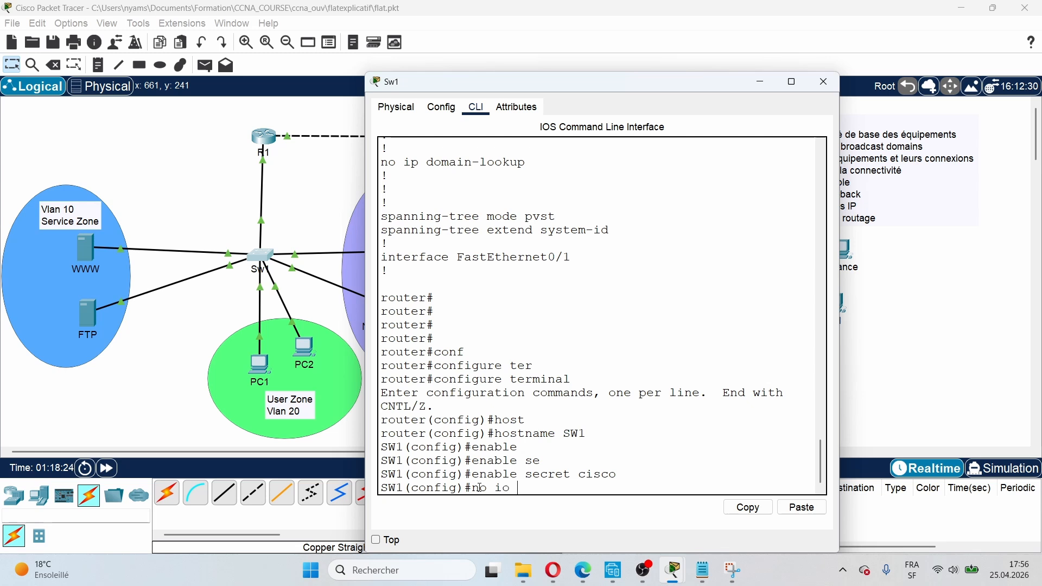
pyautogui.press('BackSpace')
pyautogui.write('p domain-look')
pyautogui.press('Tab')
pyautogui.press('Return')
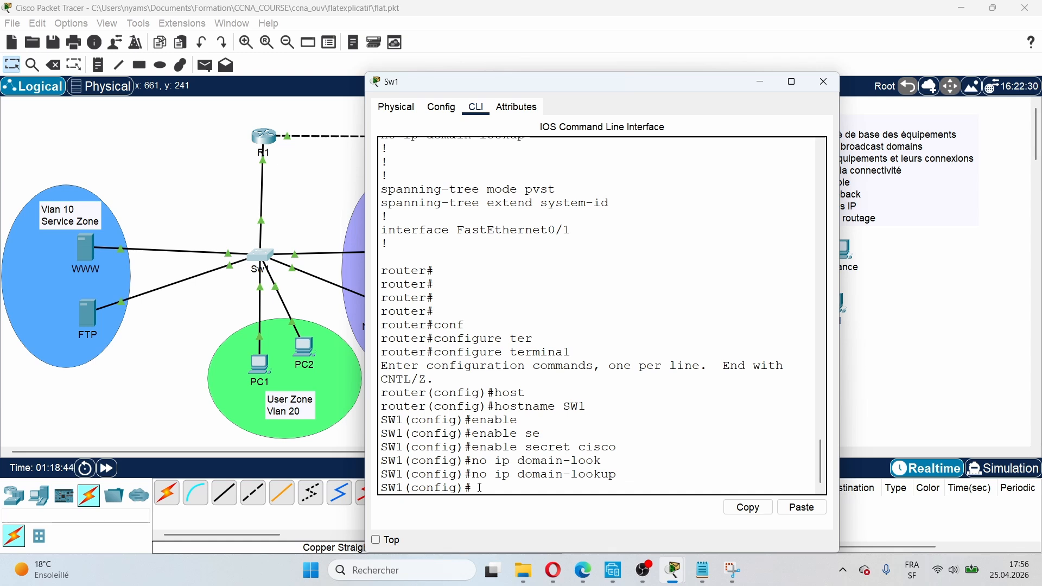
# Step: Enter line 0 configuration by mistake, then exit back to global configuration
pyautogui.write('e 0')
pyautogui.press('Return')
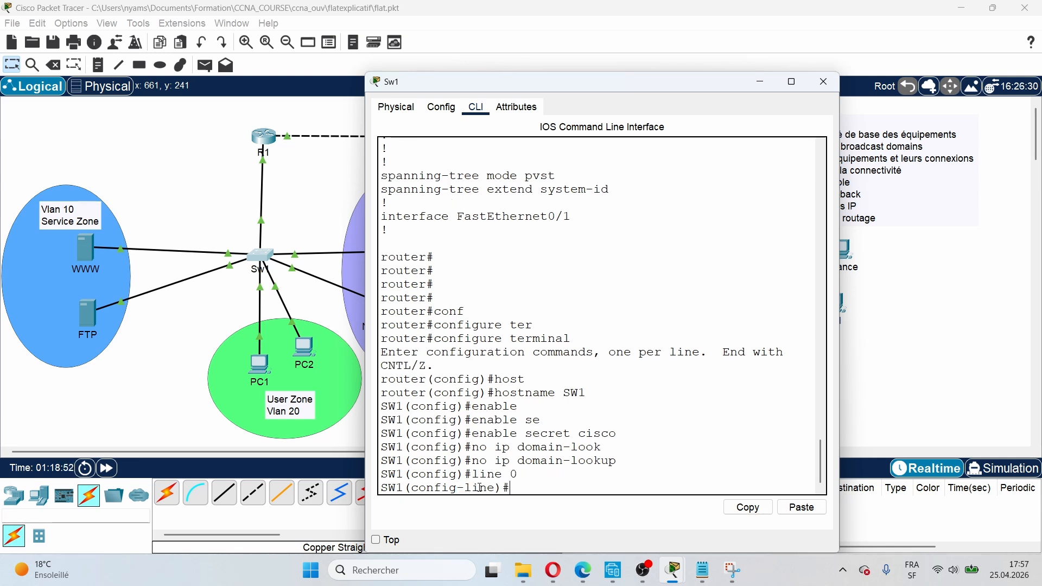
pyautogui.write('ex')
pyautogui.press('Return')
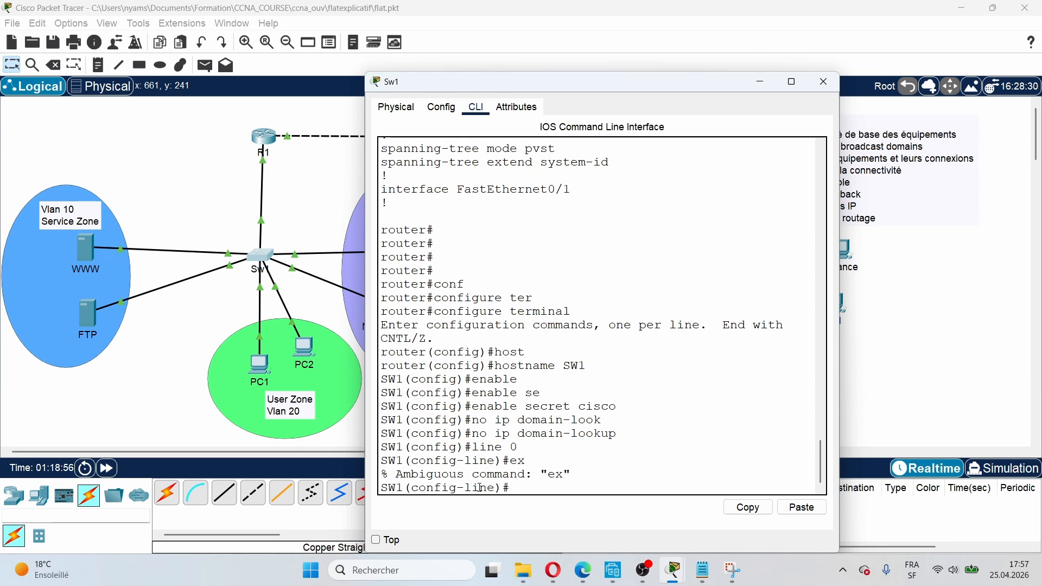
pyautogui.write('exi')
pyautogui.press('Return')
# Step: On line console 0, set a console password and require login
pyautogui.write('li')
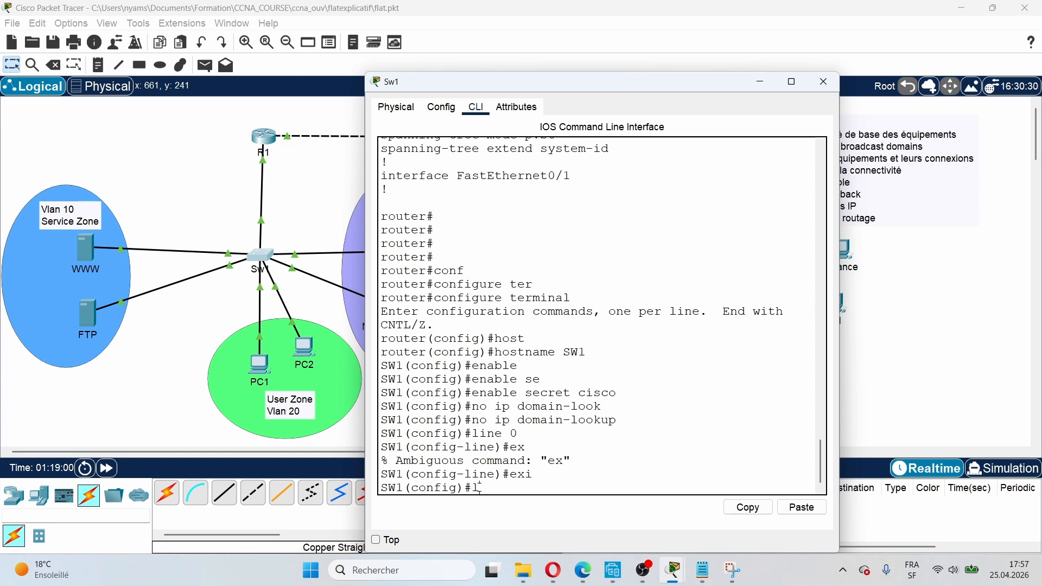
pyautogui.write('ne con')
pyautogui.press('Tab')
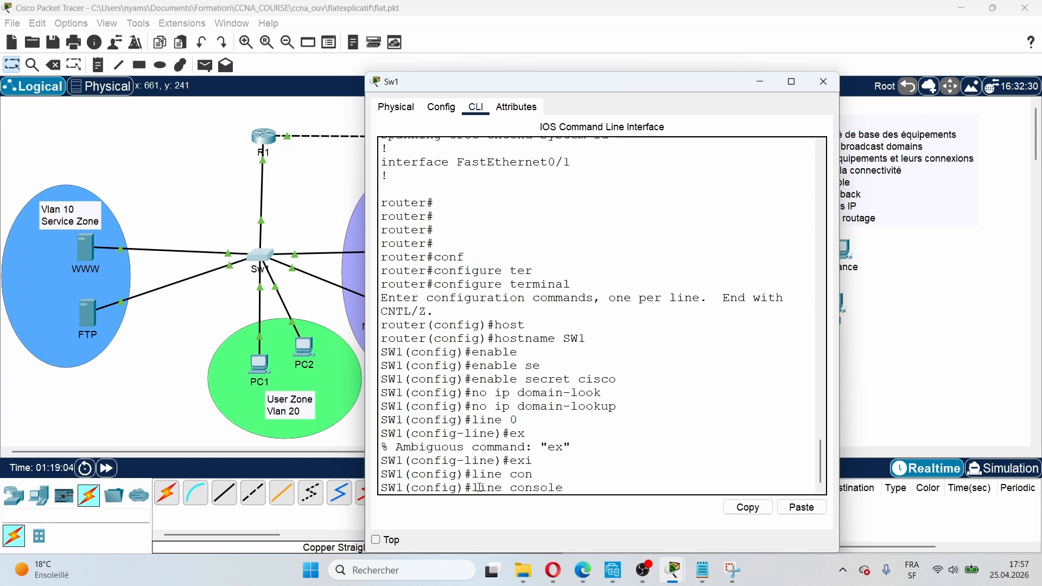
pyautogui.write('0')
pyautogui.press('Return')
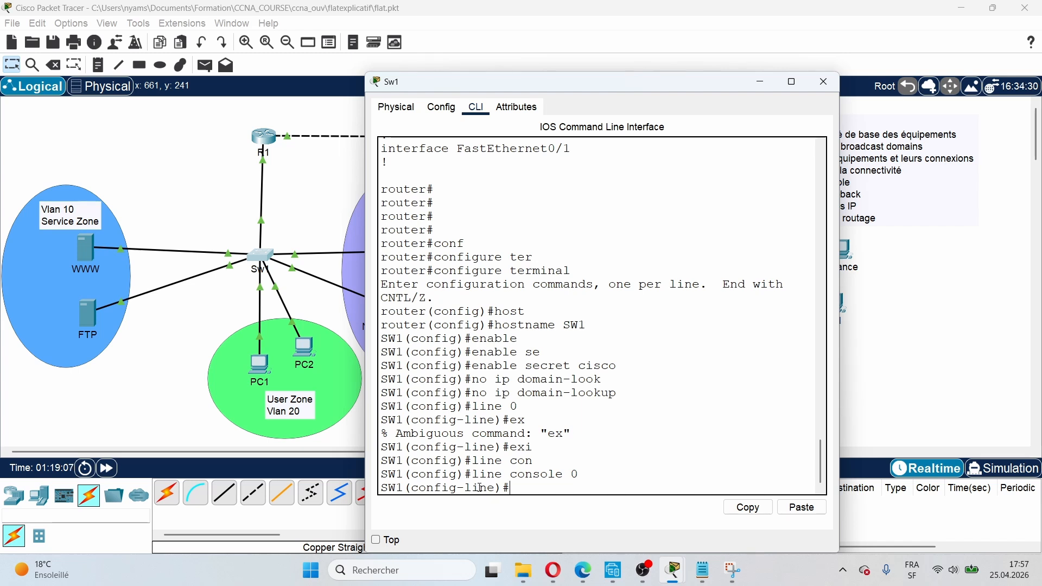
pyautogui.write('pas')
pyautogui.press('Tab')
pyautogui.write('c')
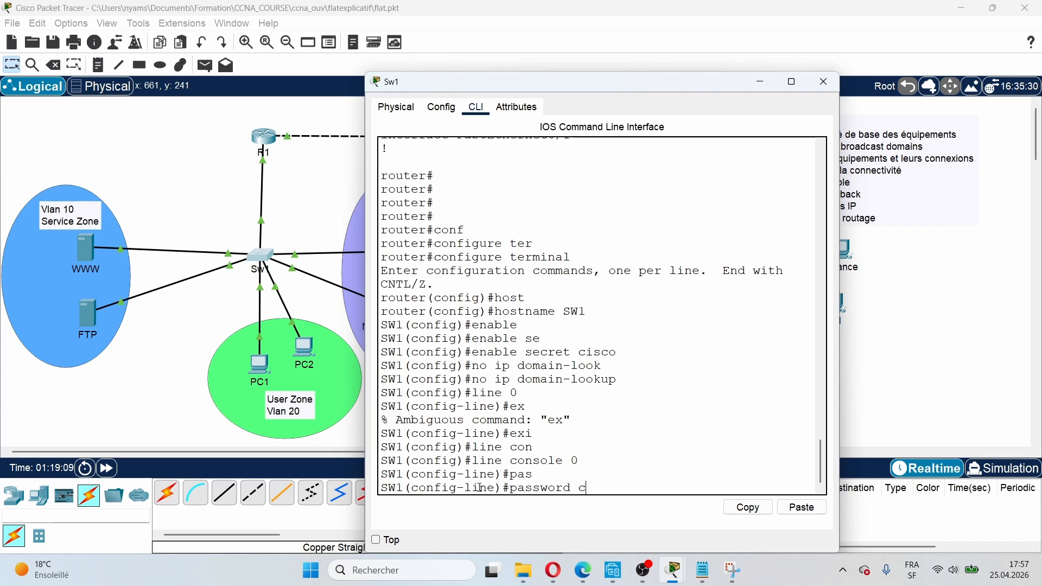
pyautogui.write('isco')
pyautogui.press('Return')
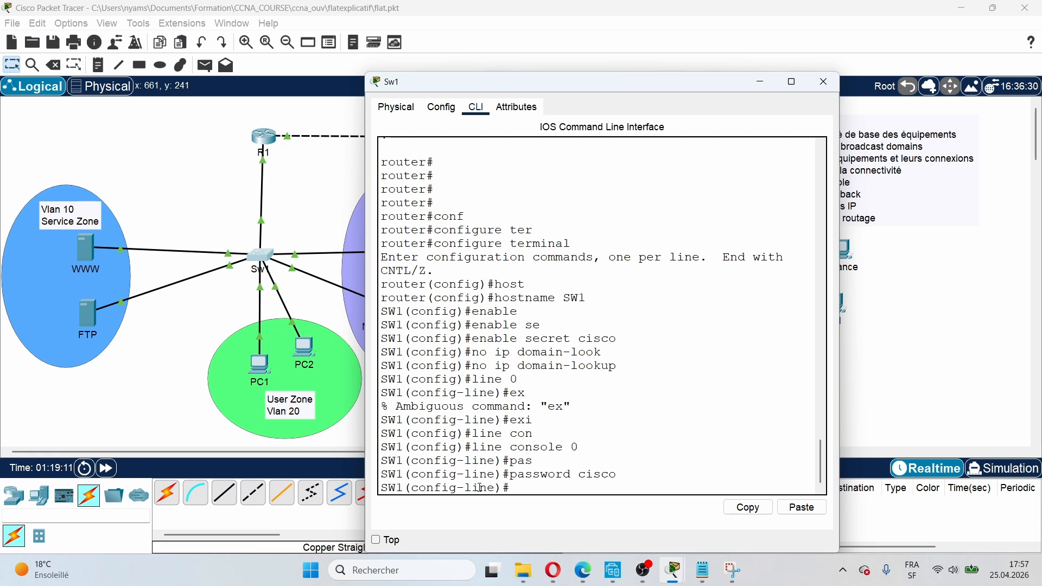
pyautogui.write('login')
pyautogui.press('Return')
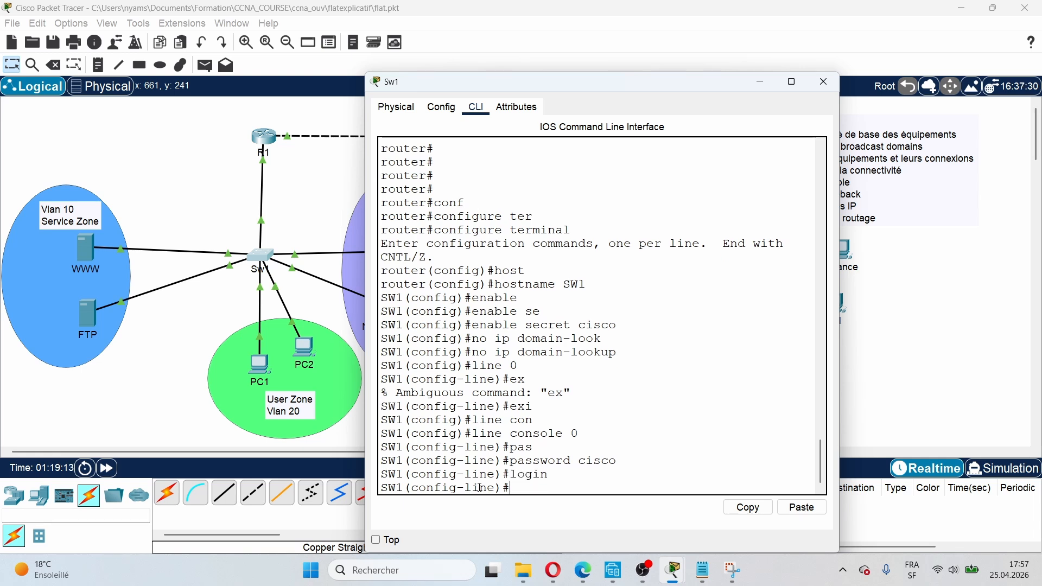
# Step: End configuration mode and log out of the console session
pyautogui.write('end')
pyautogui.press('Return')
pyautogui.press('Return')
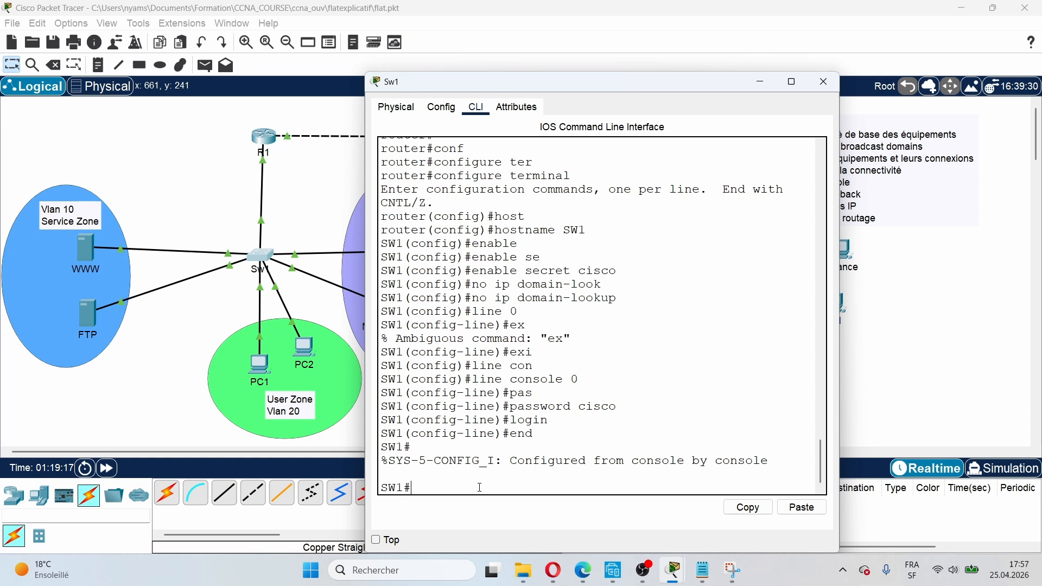
pyautogui.write('exit')
pyautogui.press('Return')
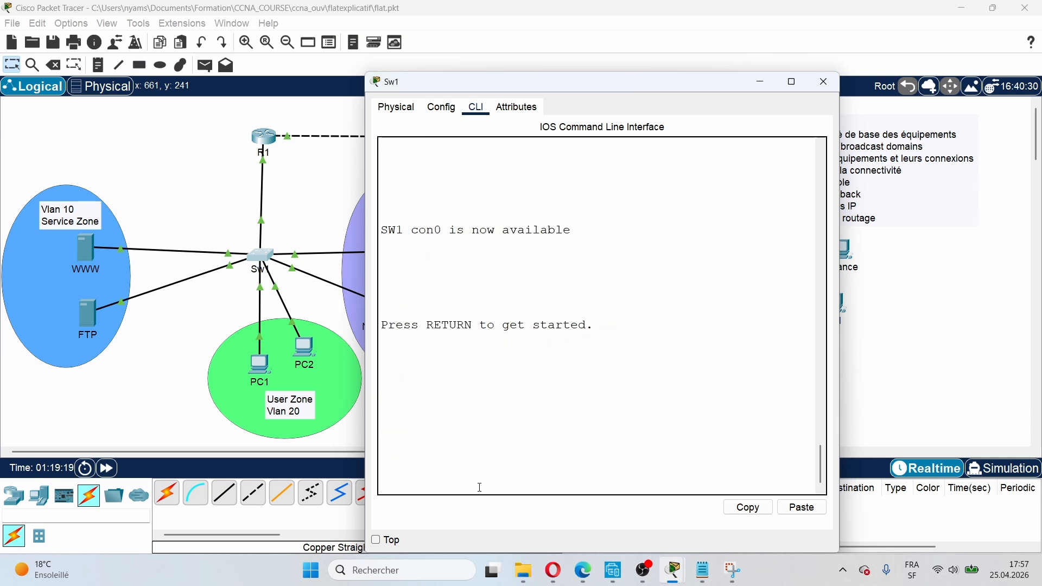
pyautogui.press('Return')
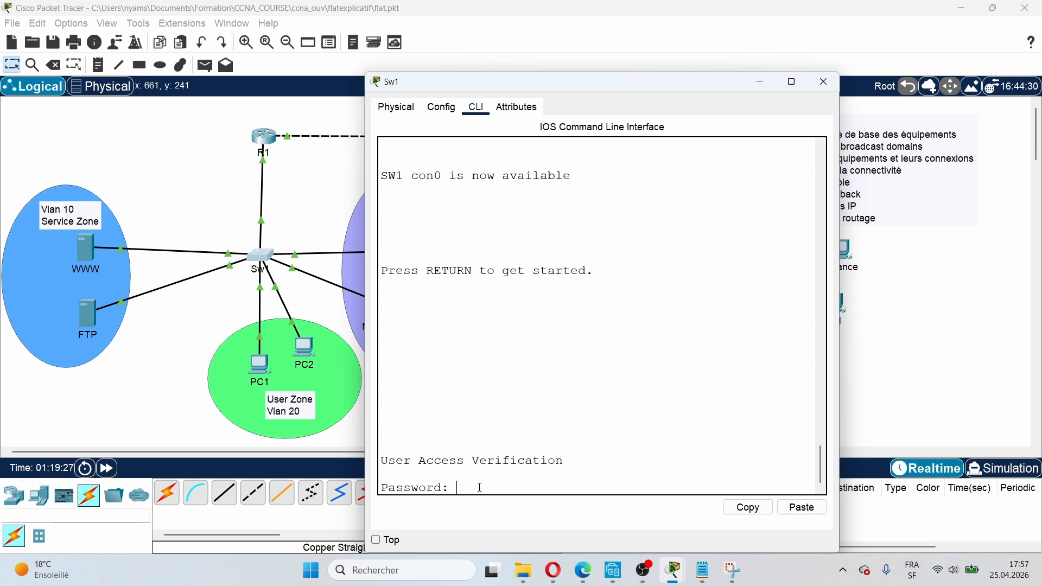
# Step: Log back in with the console password and enable secret, then enter conf t
pyautogui.press('Return')
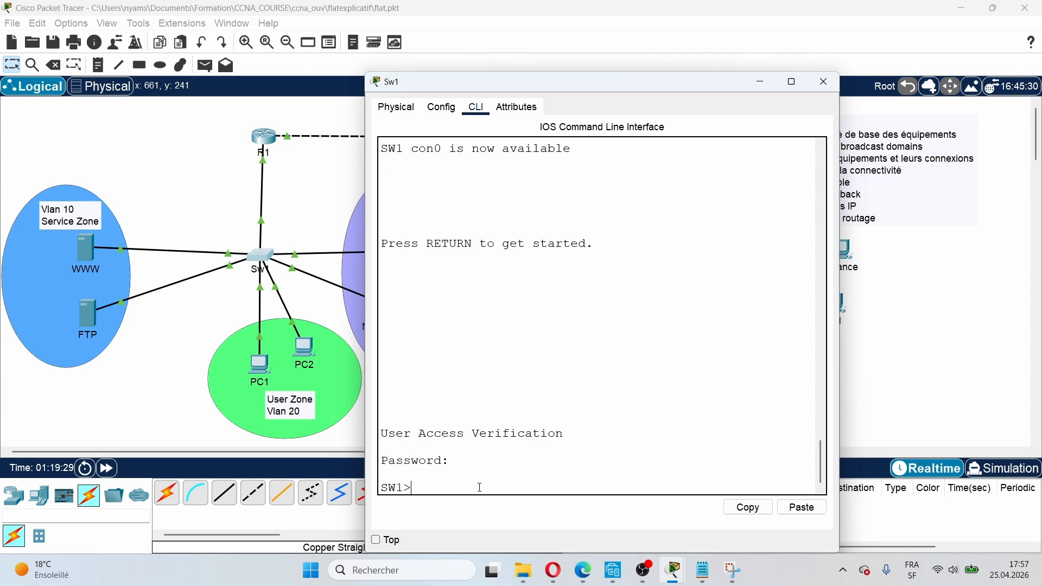
pyautogui.write('en')
pyautogui.press('Return')
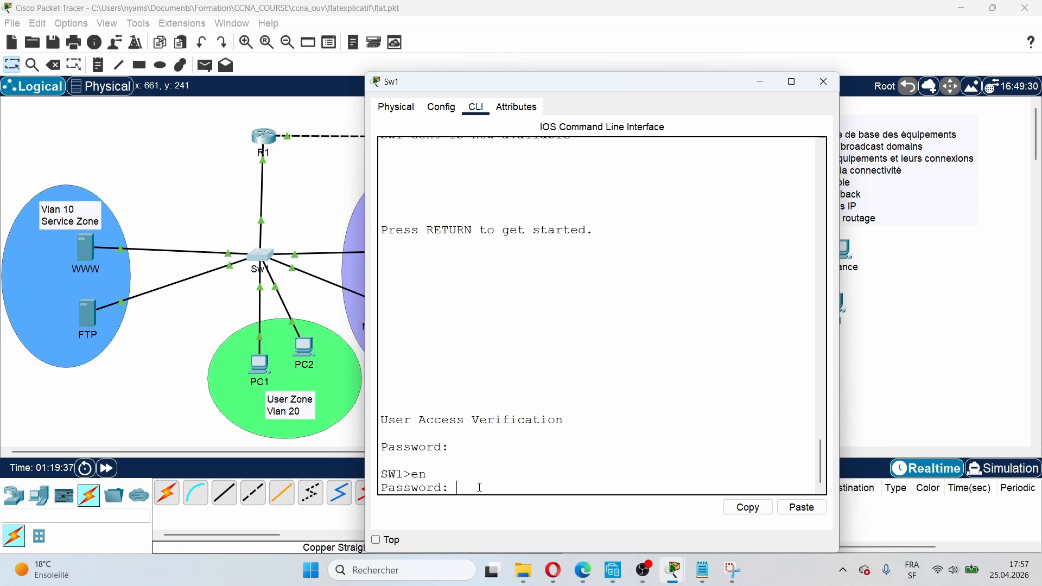
pyautogui.press('Return')
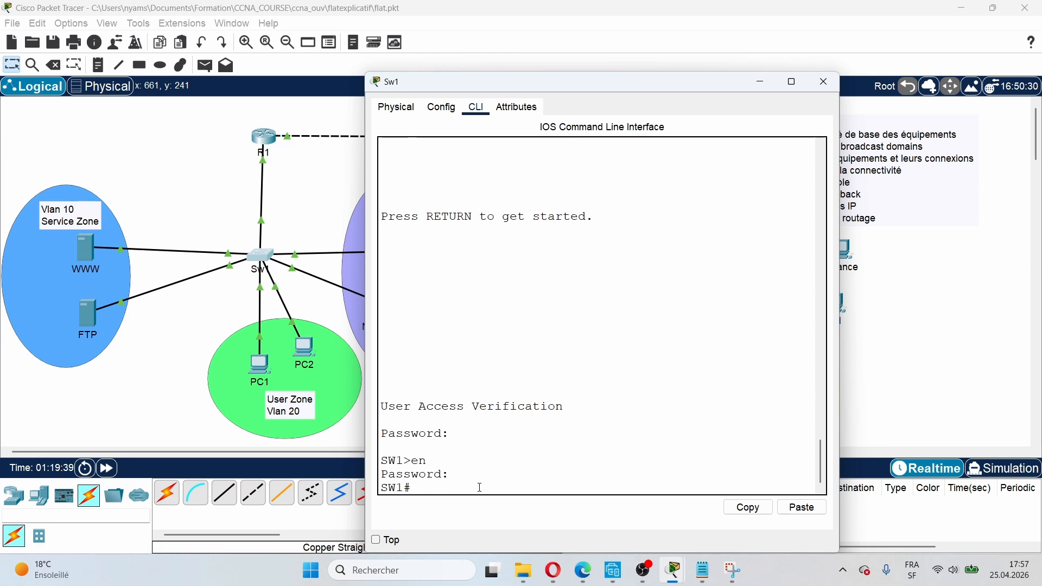
pyautogui.write('c')
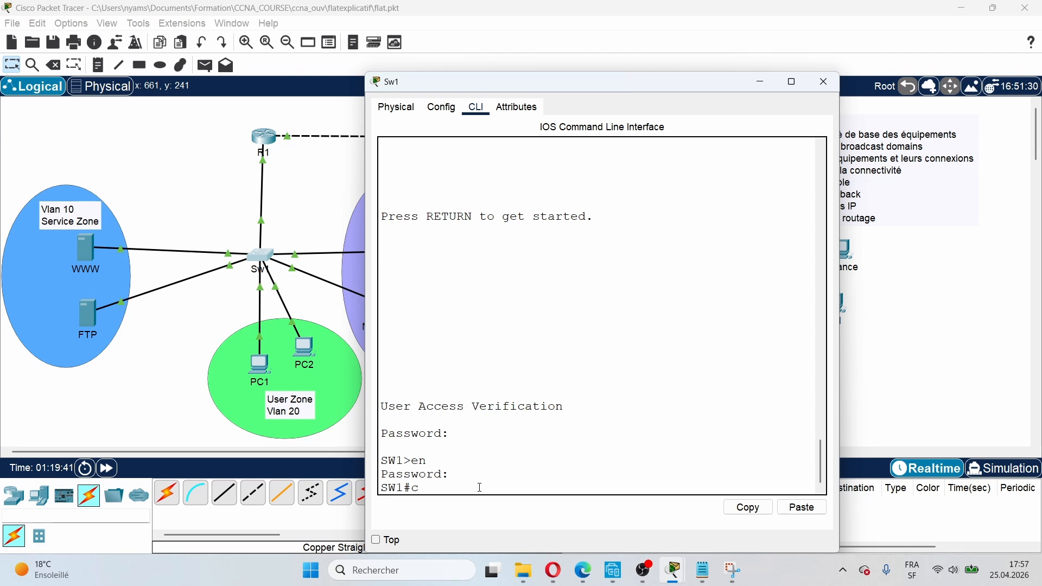
pyautogui.write('onf t')
pyautogui.press('Tab')
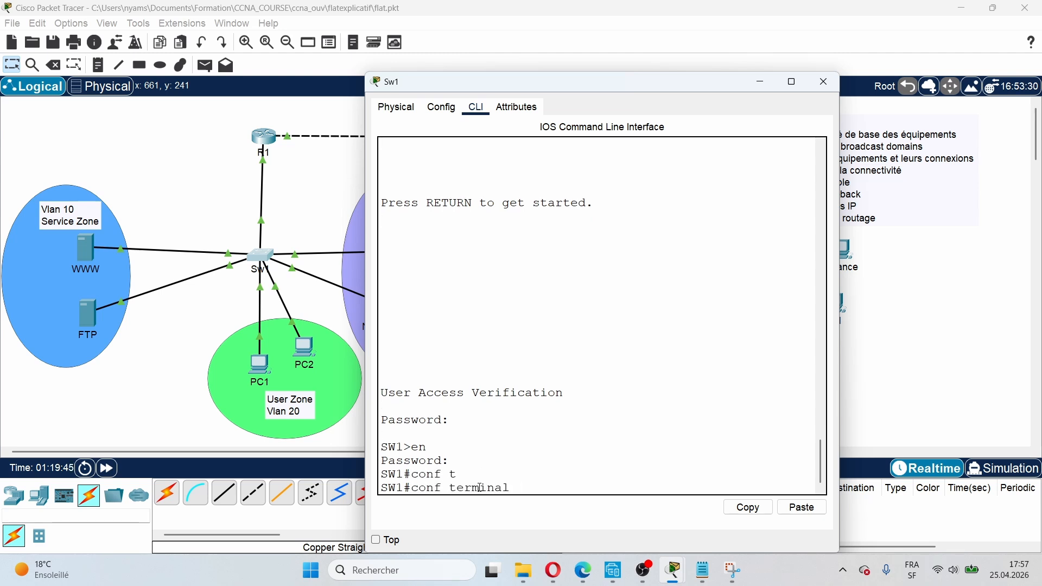
pyautogui.press('Return')
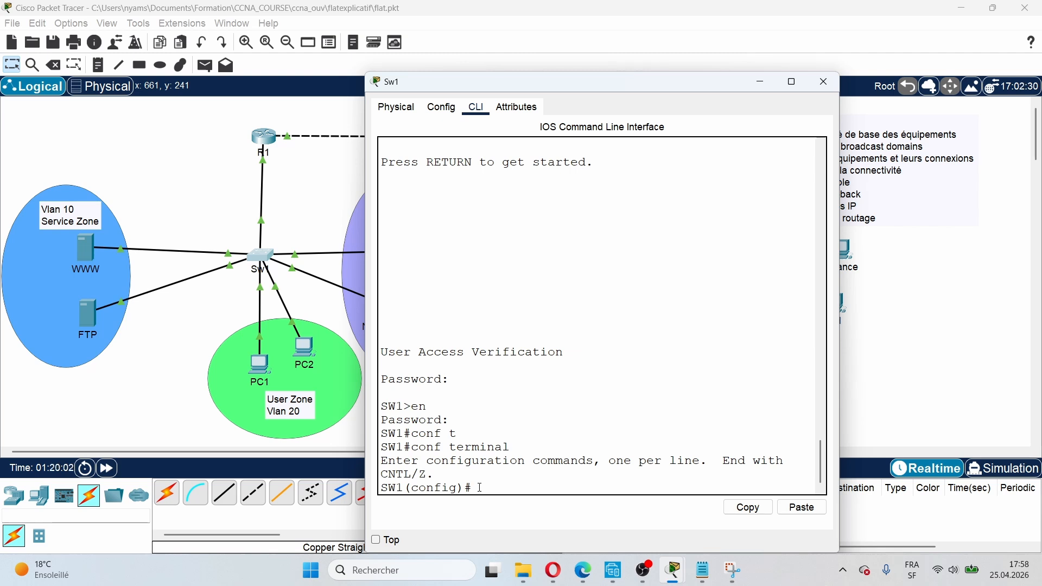
# Step: Select virtual terminal lines 0 to 4 with line vty 0 4
pyautogui.write('lin')
pyautogui.press('Tab')
pyautogui.write('vt')
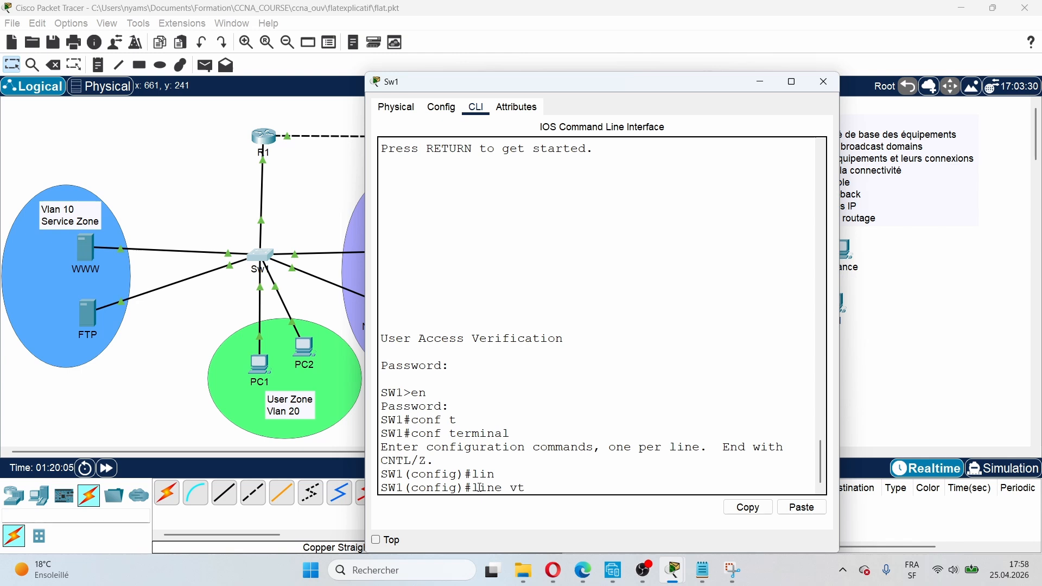
pyautogui.press('Tab')
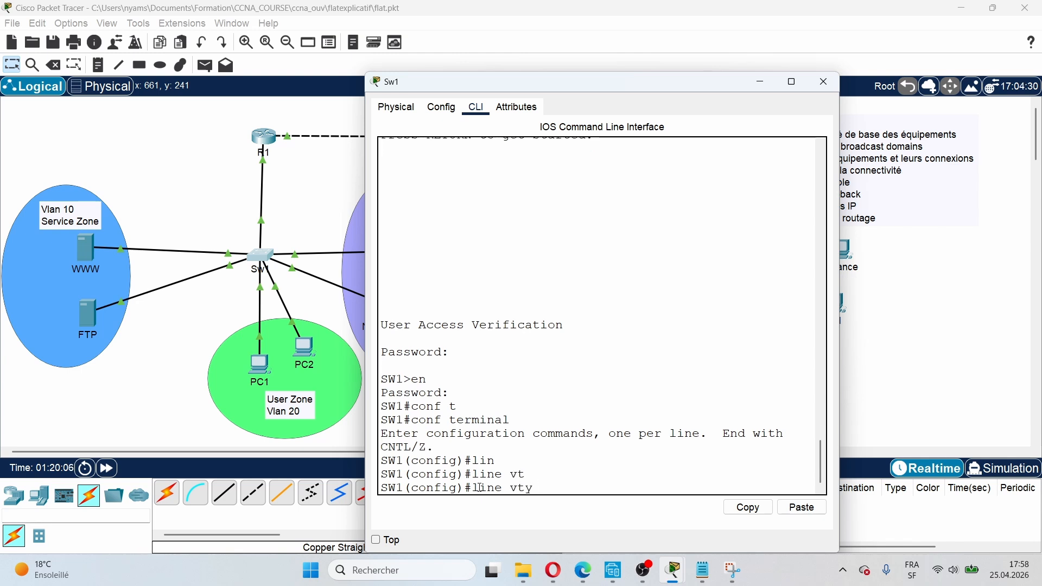
pyautogui.write('0 4')
pyautogui.press('Return')
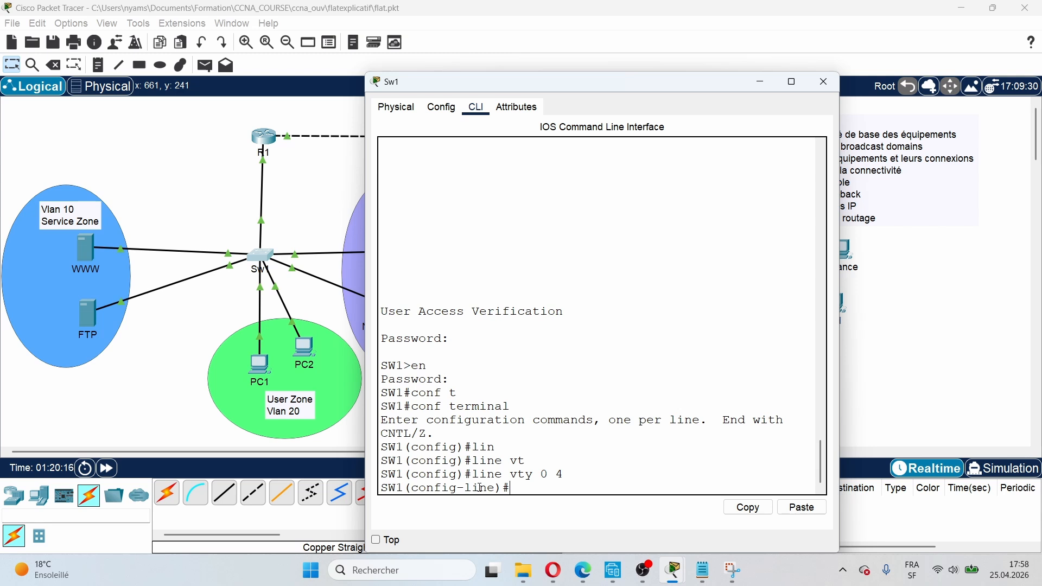
# Step: Set a vty password and require login on those lines
pyautogui.write('pas')
pyautogui.press('Tab')
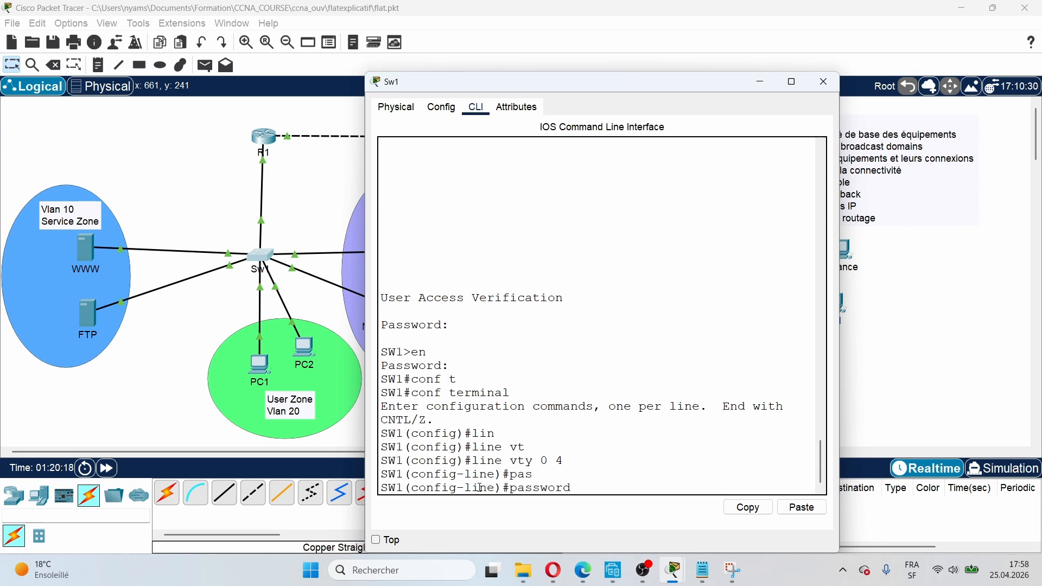
pyautogui.write('cisco')
pyautogui.press('Return')
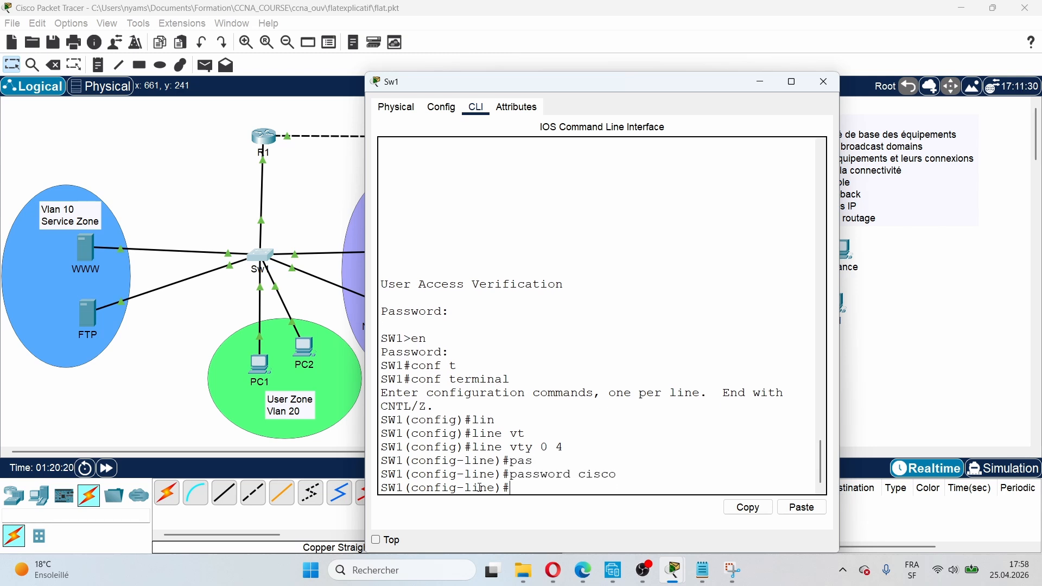
pyautogui.write('log')
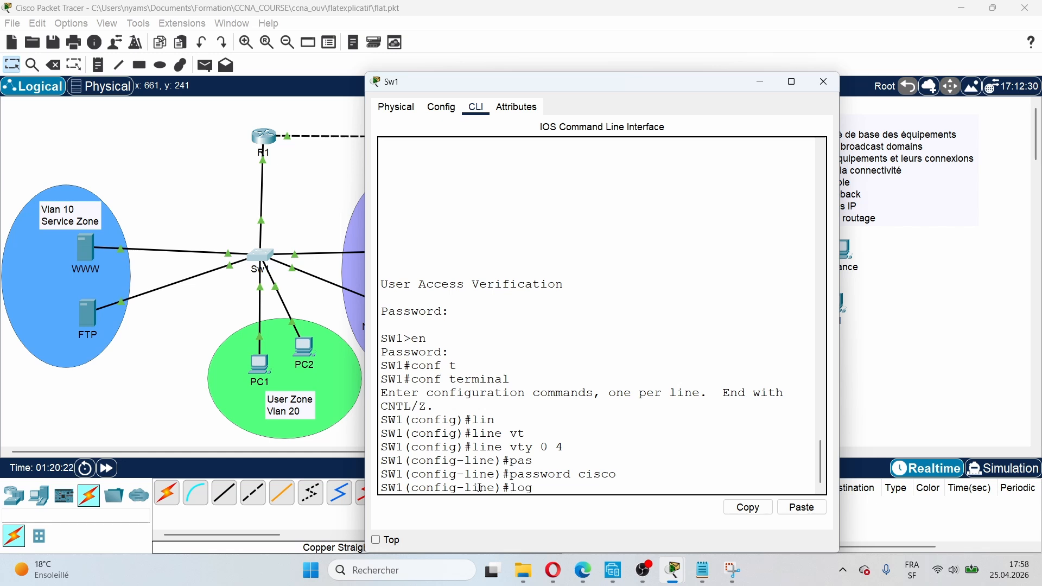
pyautogui.press('Tab')
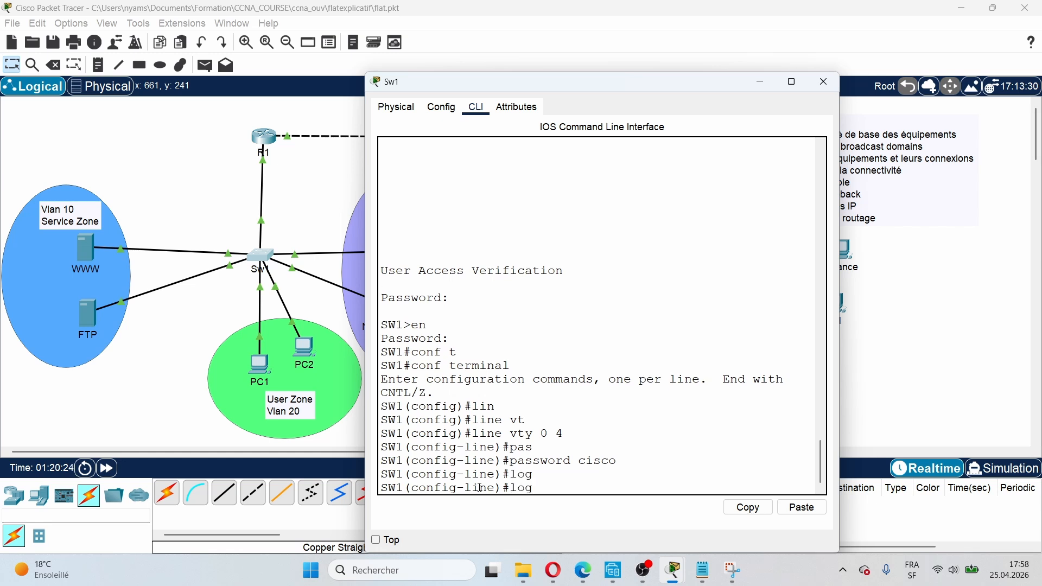
pyautogui.write('in')
pyautogui.press('Return')
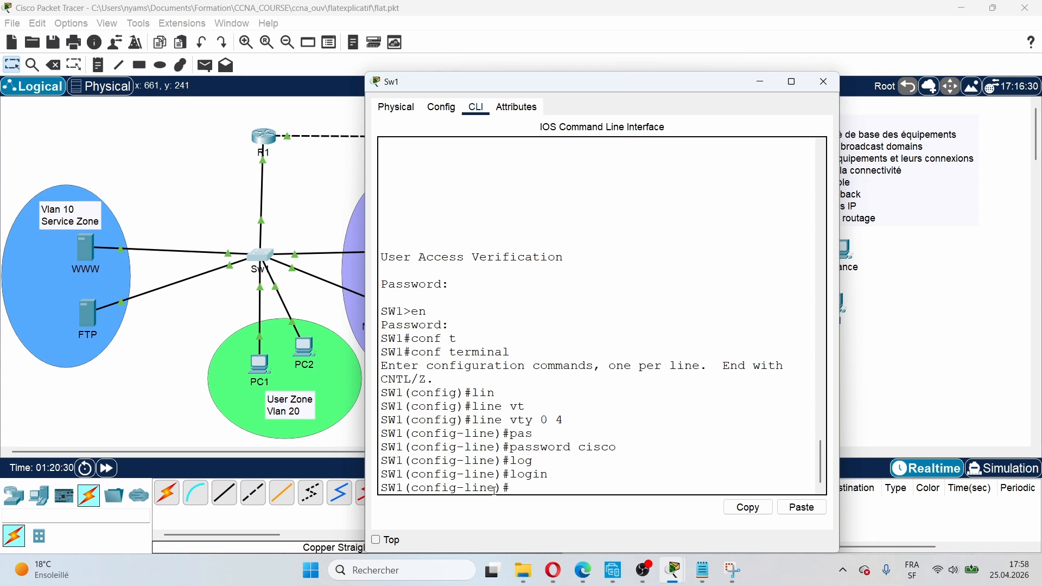
pyautogui.click(185, 196)
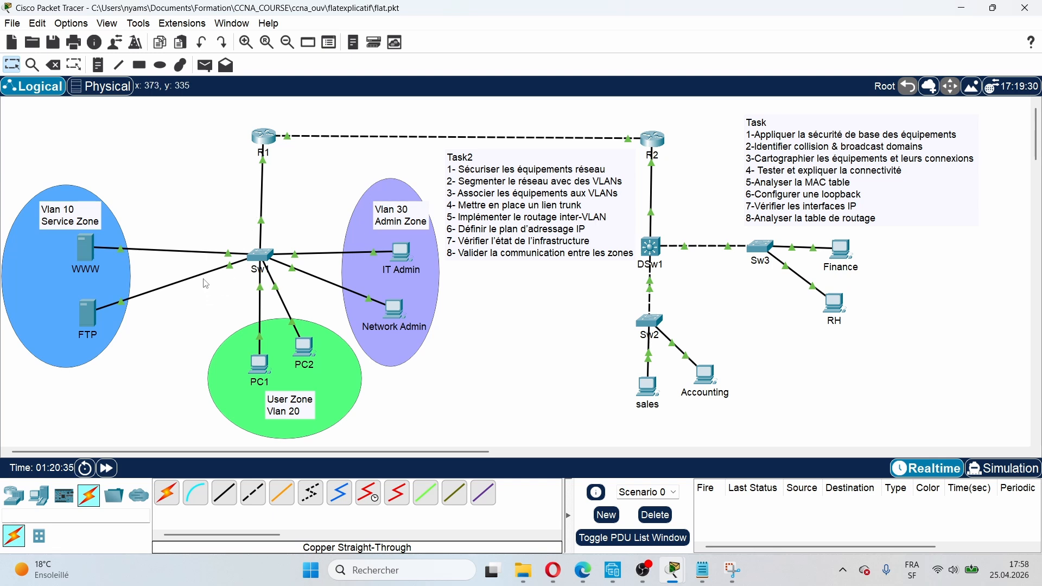
pyautogui.moveTo(182, 250)
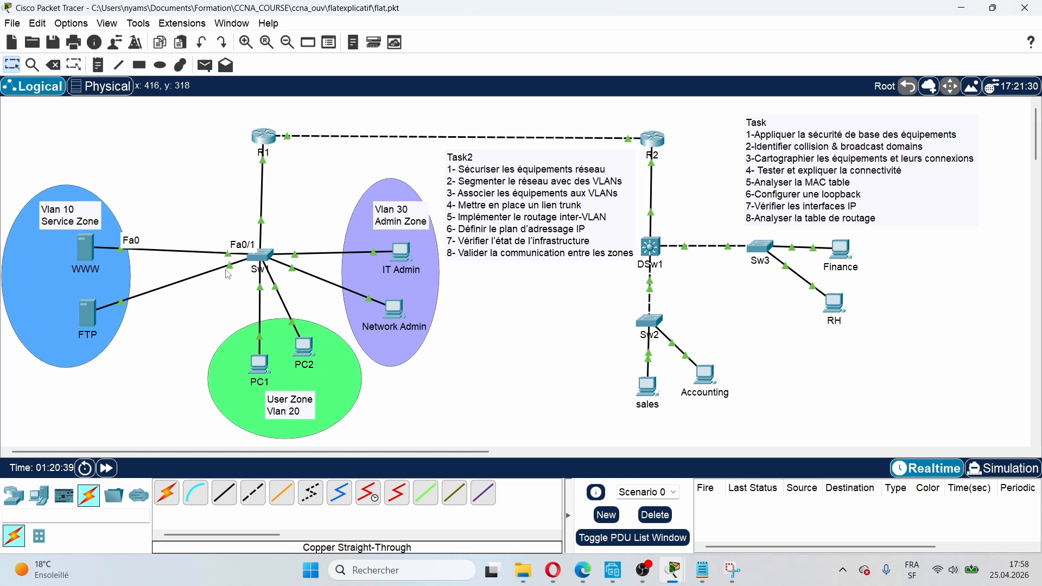
pyautogui.moveTo(223, 272)
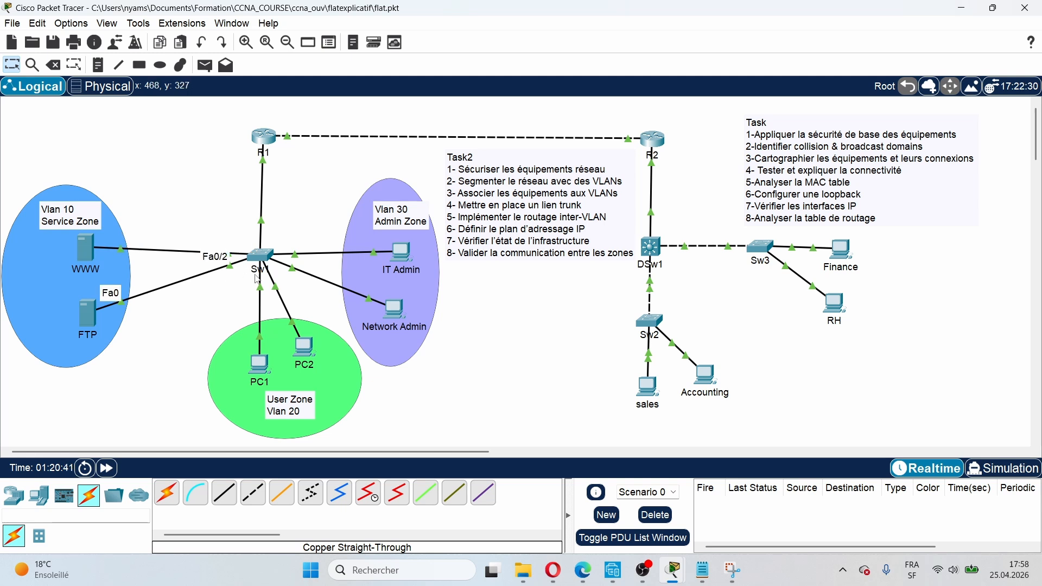
pyautogui.moveTo(261, 282)
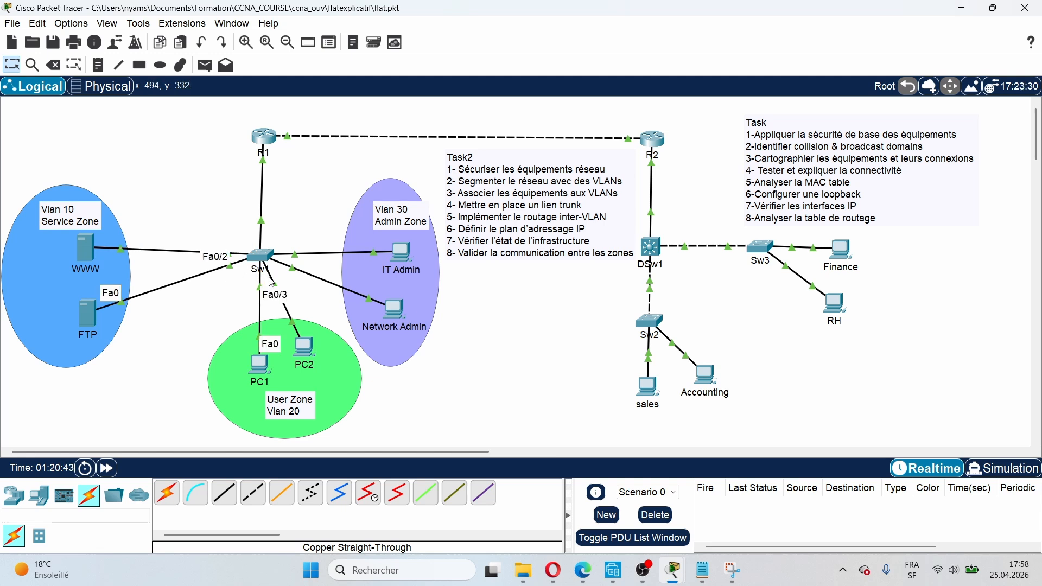
pyautogui.moveTo(287, 270)
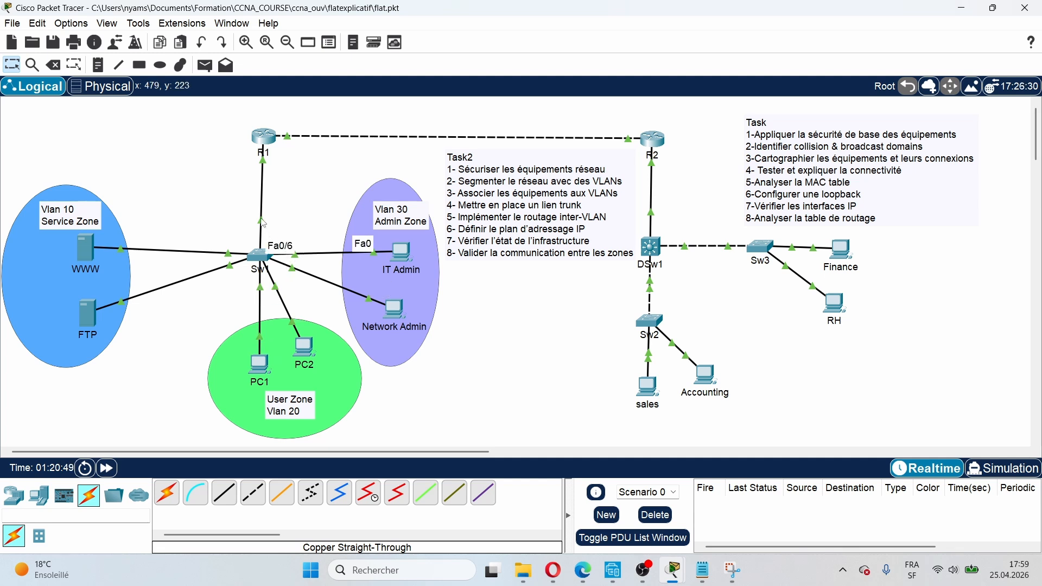
pyautogui.moveTo(263, 223)
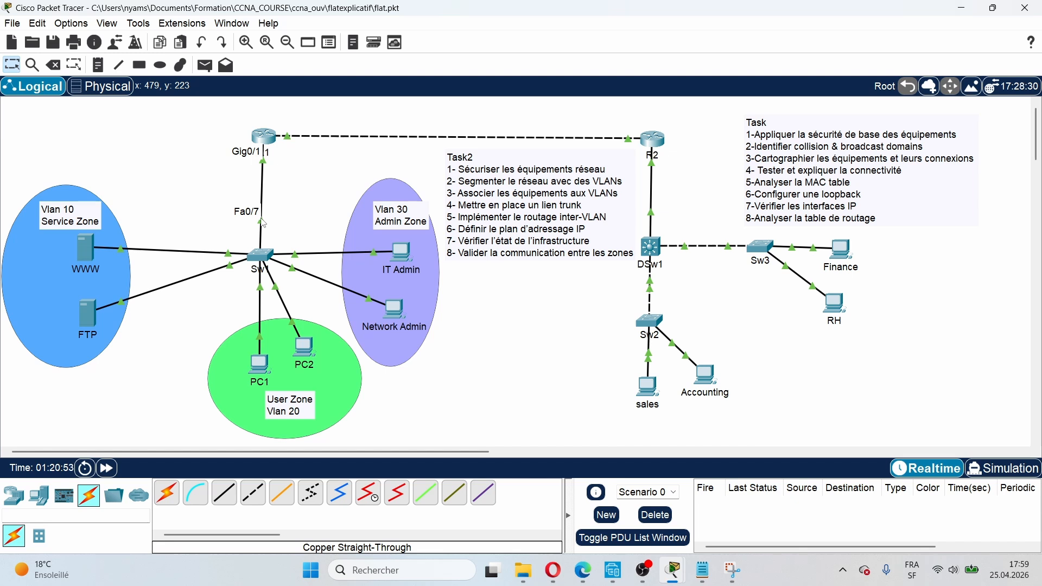
# Step: Select SW1 interfaces FastEthernet0/8 through 0/24 and shut them down
pyautogui.click(260, 255)
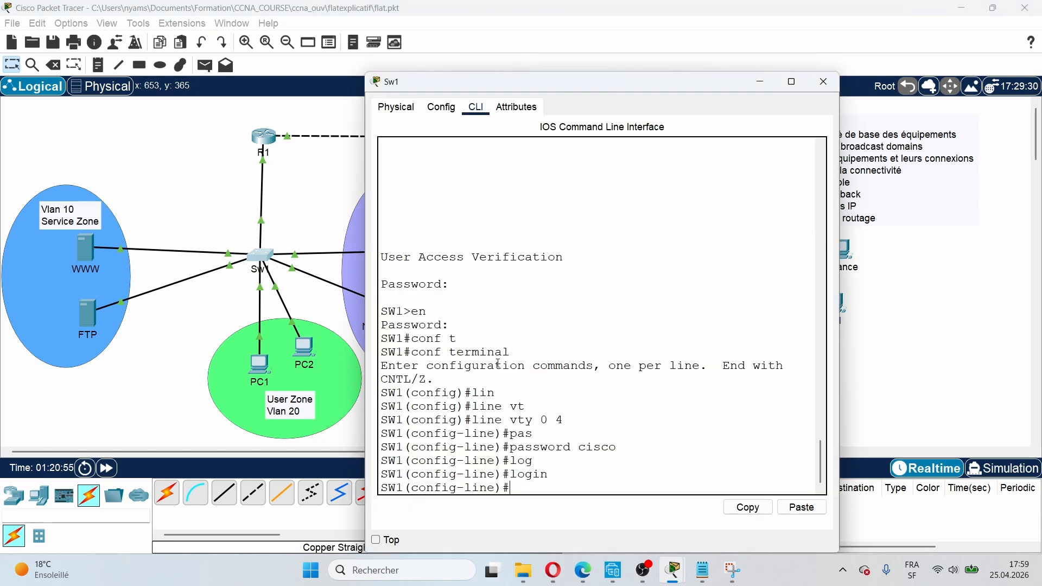
pyautogui.click(518, 487)
pyautogui.write('int range f0/')
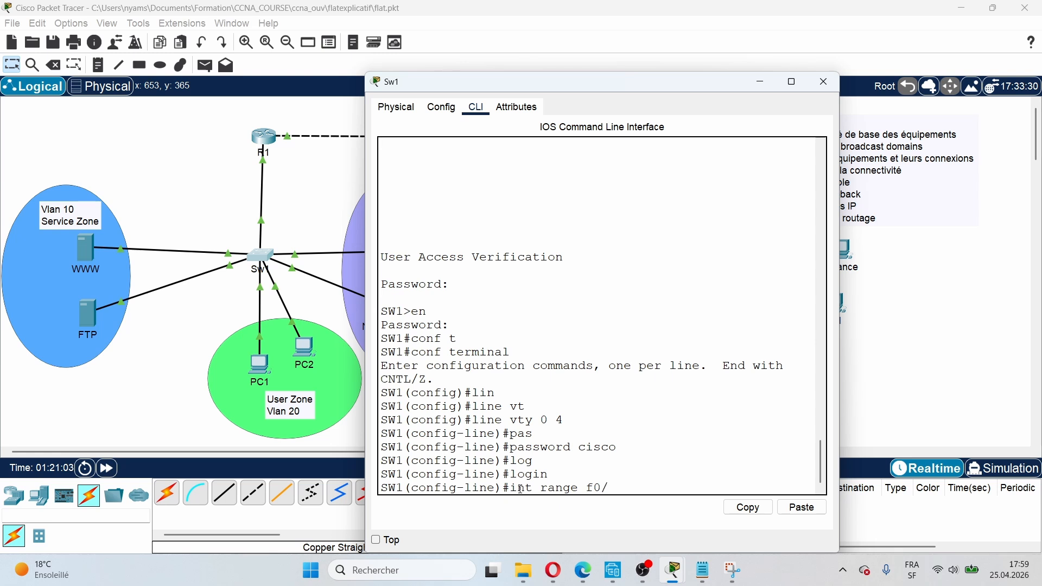
pyautogui.write('8 -24')
pyautogui.press('Return')
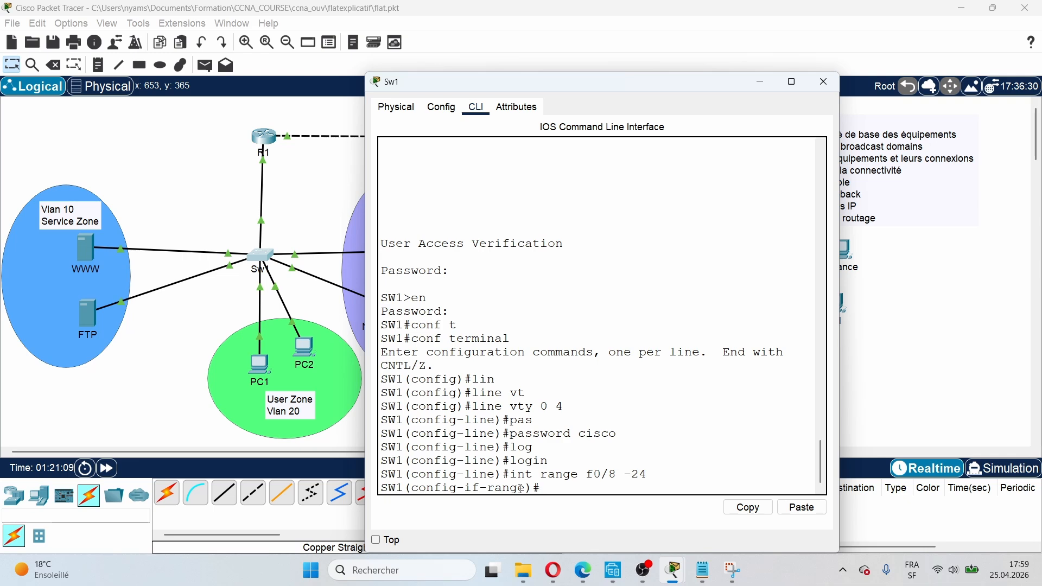
pyautogui.write('sh')
pyautogui.press('Tab')
pyautogui.press('Return')
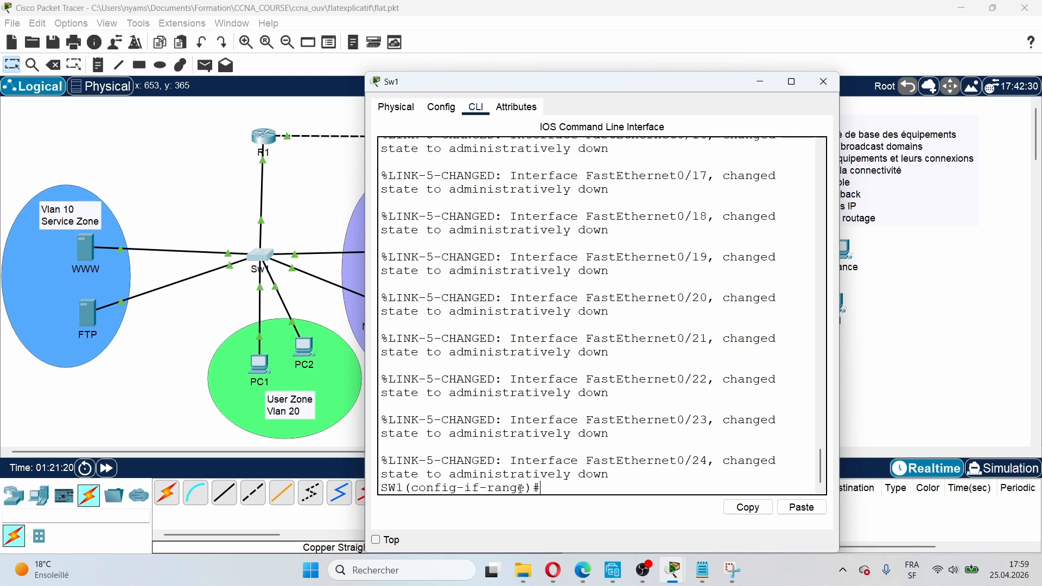
pyautogui.write('descrip')
# Step: Give ports Fa0/8–0/24 the description unused_port and close the SW1 window
pyautogui.press('BackSpace')
pyautogui.press('BackSpace')
pyautogui.press('BackSpace')
pyautogui.press('BackSpace')
pyautogui.press('BackSpace')
pyautogui.press('BackSpace')
pyautogui.press('BackSpace')
pyautogui.press('BackSpace')
pyautogui.write('sesc')
pyautogui.press('BackSpace')
pyautogui.press('BackSpace')
pyautogui.press('BackSpace')
pyautogui.press('BackSpace')
pyautogui.write('descriptin')
pyautogui.press('BackSpace')
pyautogui.press('BackSpace')
pyautogui.press('BackSpace')
pyautogui.press('BackSpace')
pyautogui.press('BackSpace')
pyautogui.press('BackSpace')
pyautogui.press('Tab')
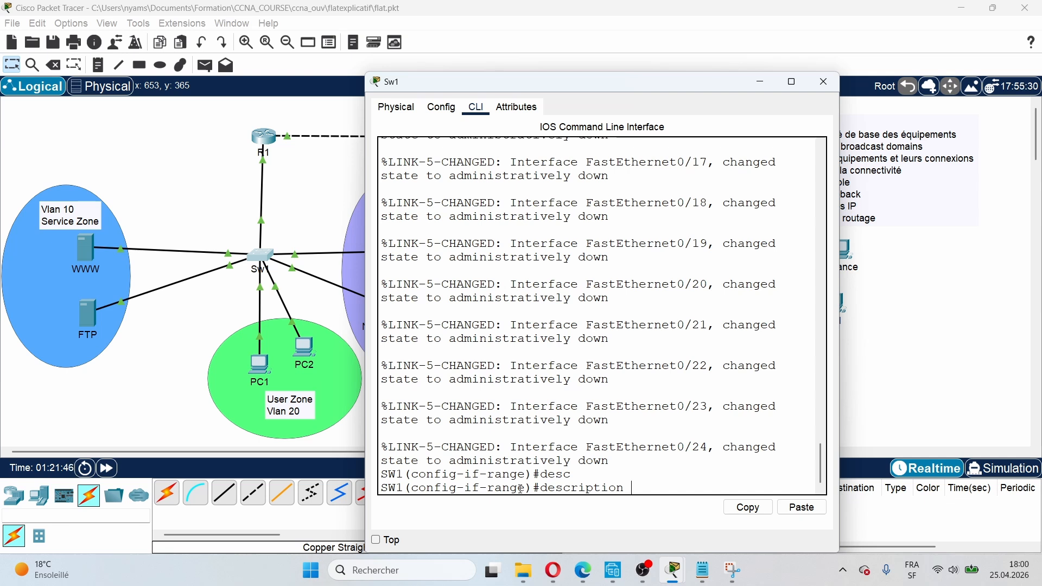
pyautogui.press('Return')
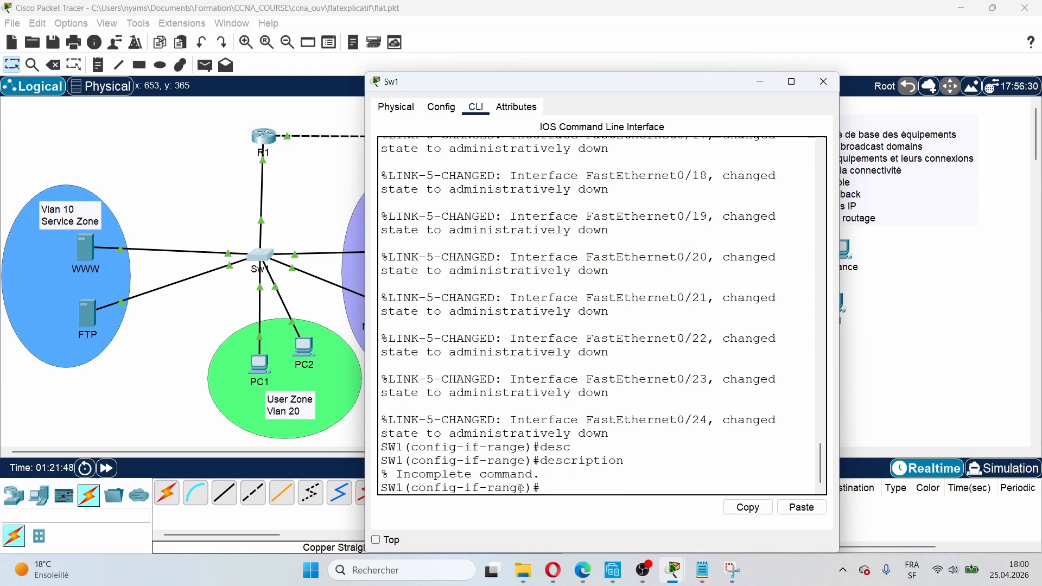
pyautogui.write('des')
pyautogui.press('Tab')
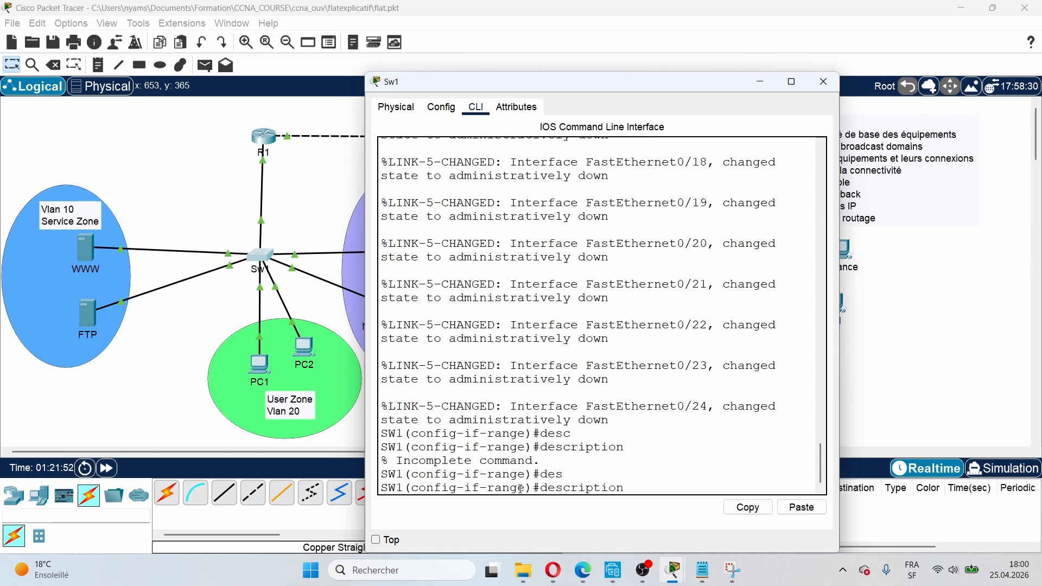
pyautogui.write('unused_po')
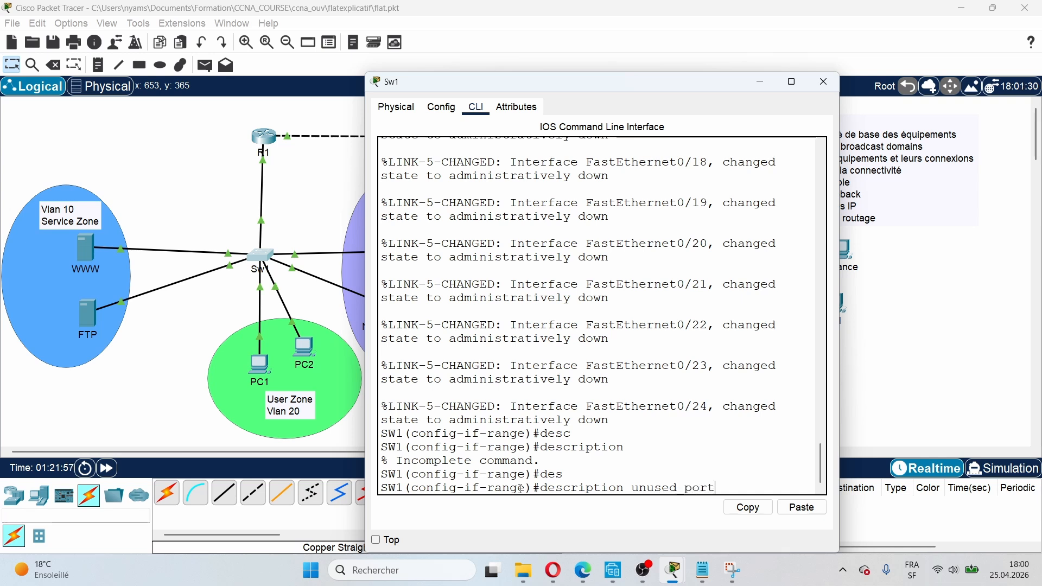
pyautogui.write('rt')
pyautogui.press('Return')
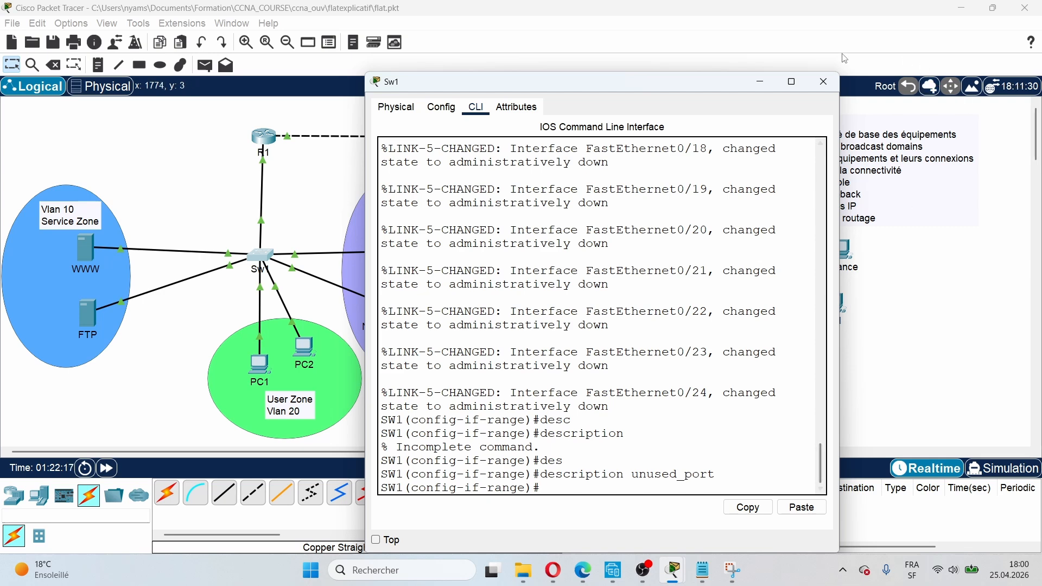
pyautogui.click(760, 83)
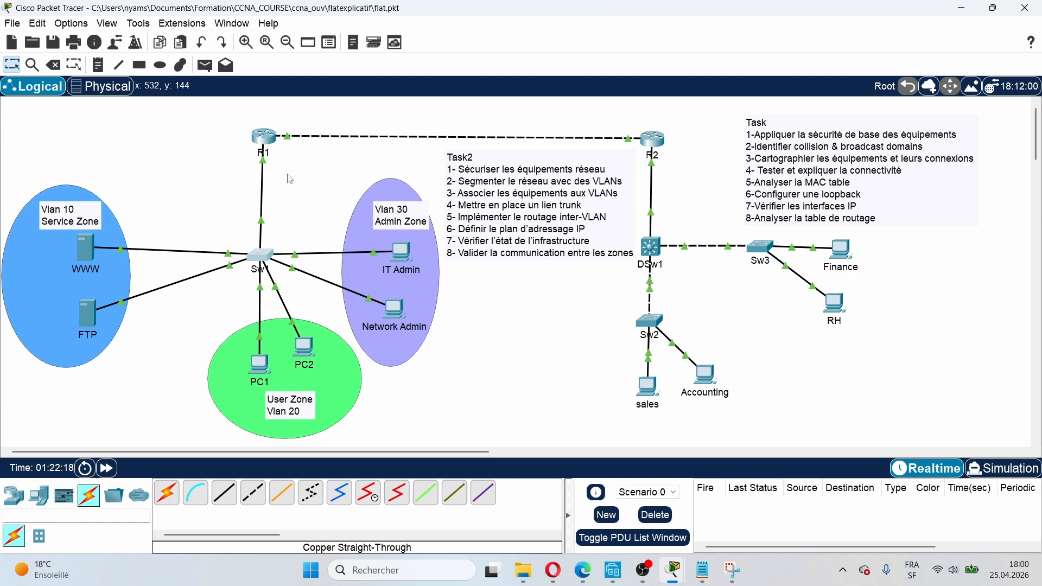
# Step: Open R1's command line and move through enable into conf t global configuration
pyautogui.click(268, 150)
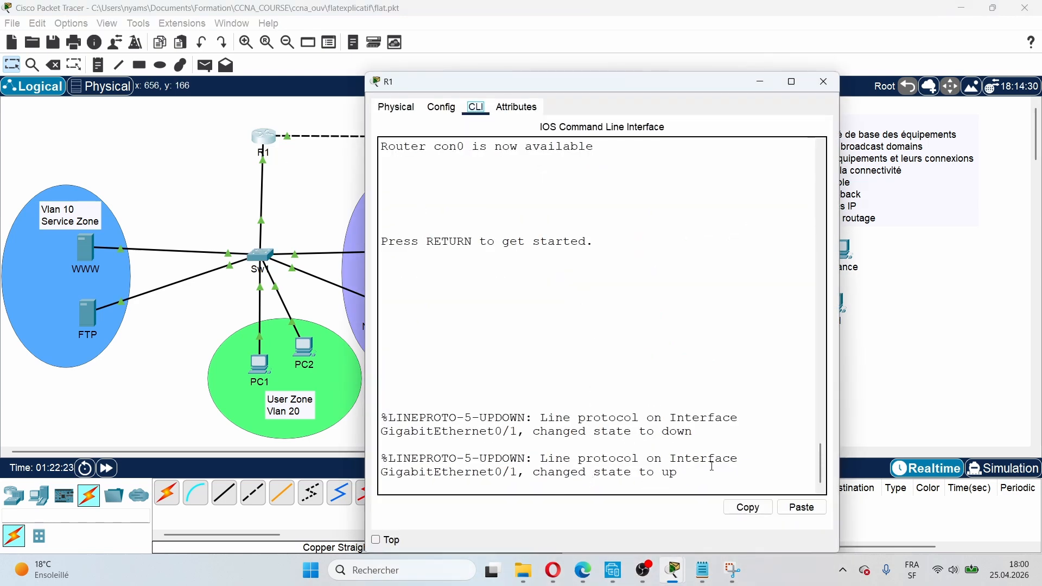
pyautogui.press('Return')
pyautogui.press('Return')
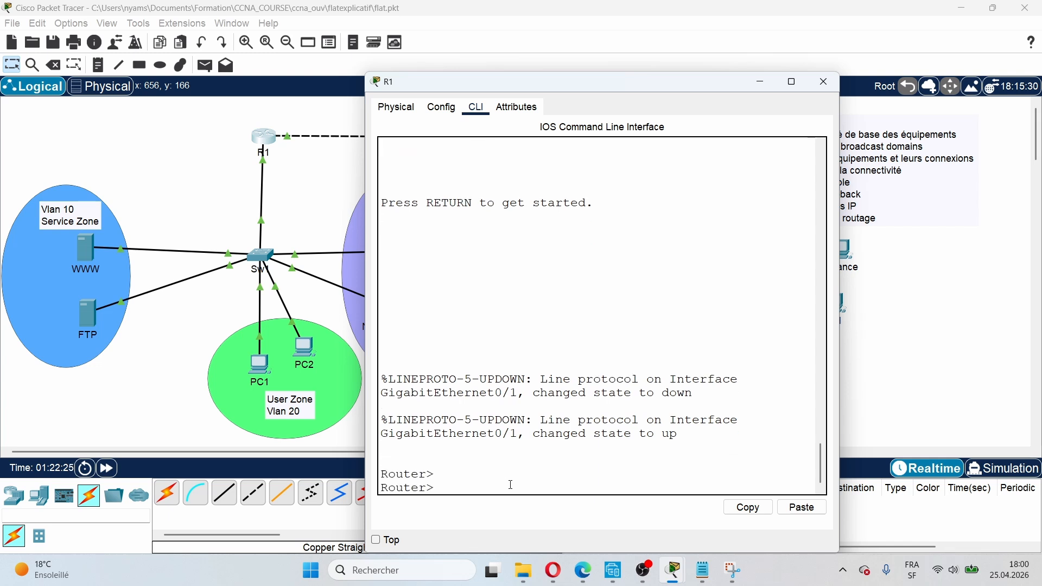
pyautogui.write('en')
pyautogui.write('hos')
pyautogui.press('Tab')
pyautogui.press('BackSpace')
pyautogui.press('BackSpace')
pyautogui.press('BackSpace')
pyautogui.press('BackSpace')
pyautogui.press('BackSpace')
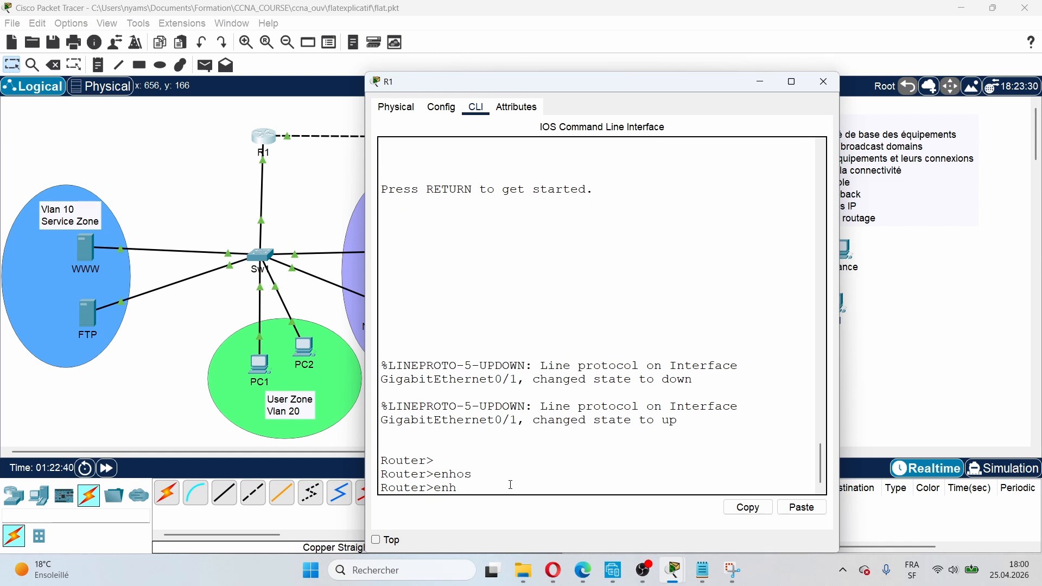
pyautogui.write('en')
pyautogui.press('Return')
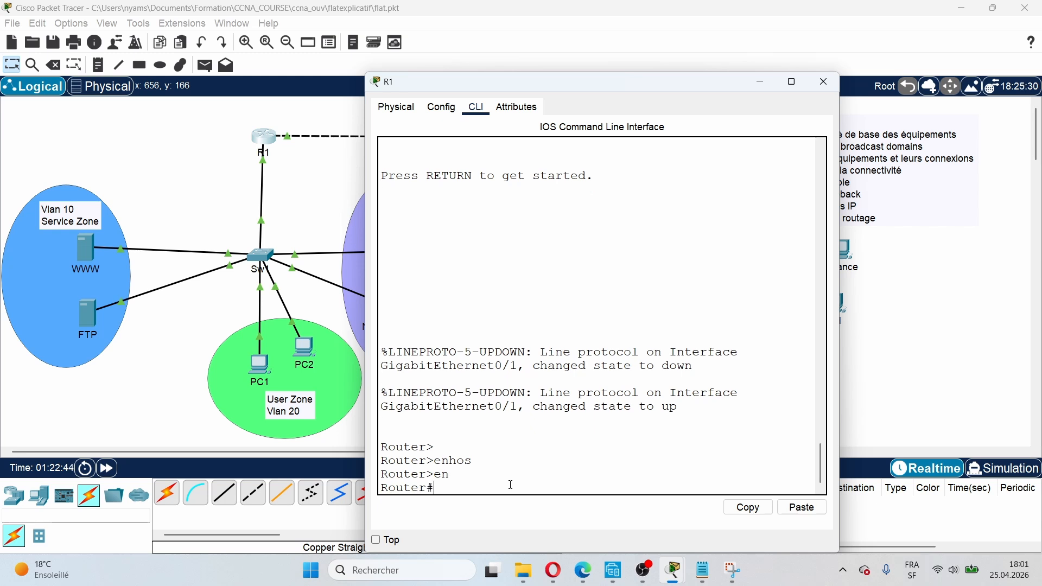
pyautogui.write('conf t')
pyautogui.press('Return')
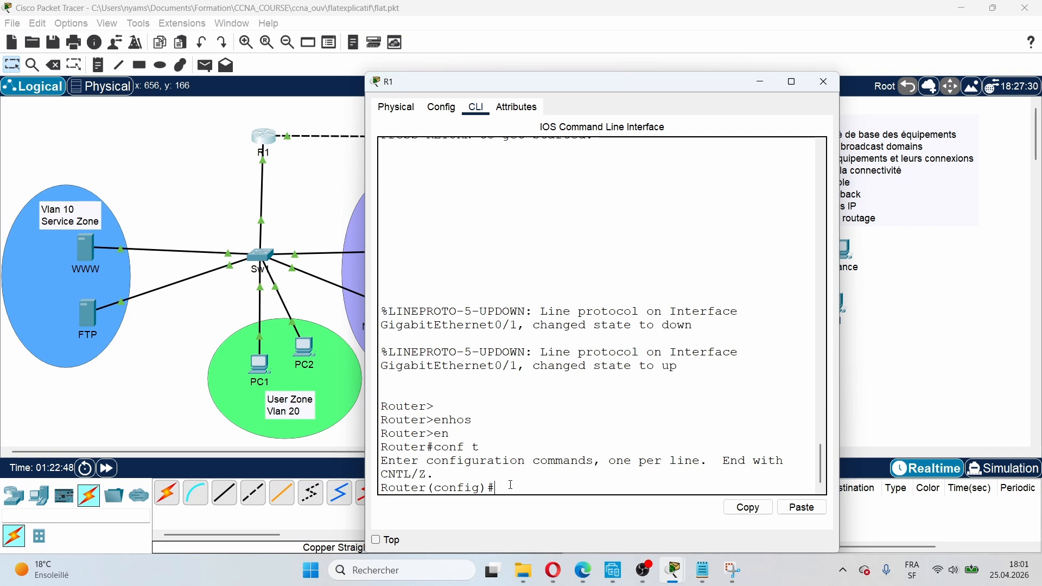
# Step: Rename the router to R1 with the hostname command
pyautogui.write('hos')
pyautogui.press('Tab')
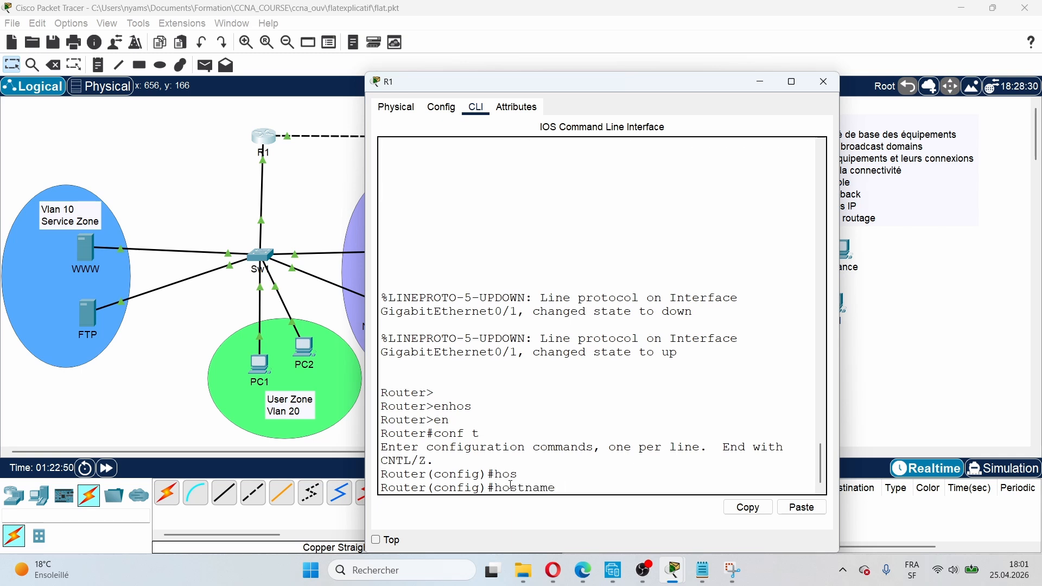
pyautogui.write('R1')
pyautogui.press('Return')
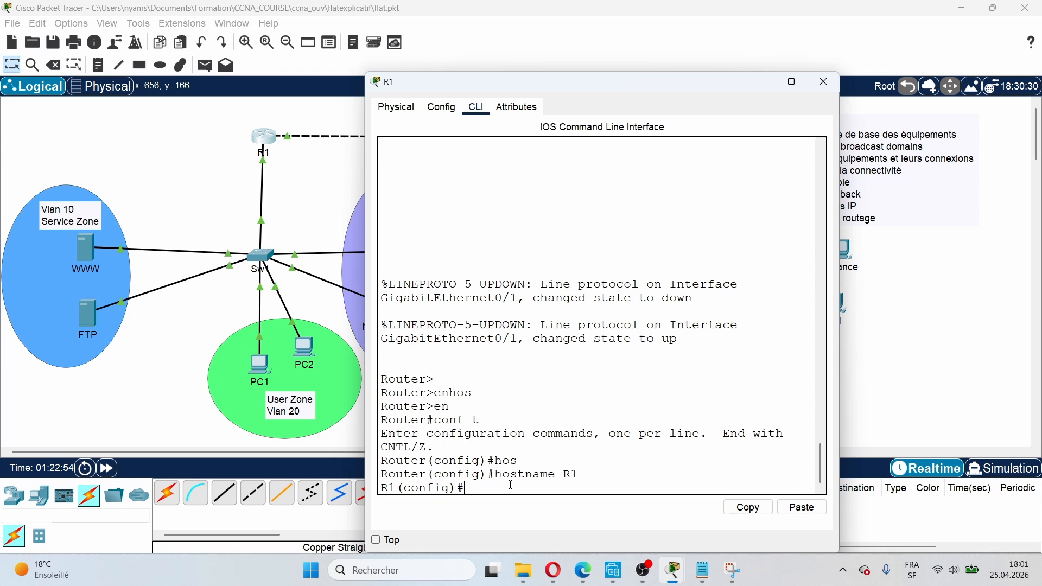
# Step: Set an enable secret password on R1
pyautogui.write('en')
pyautogui.press('Tab')
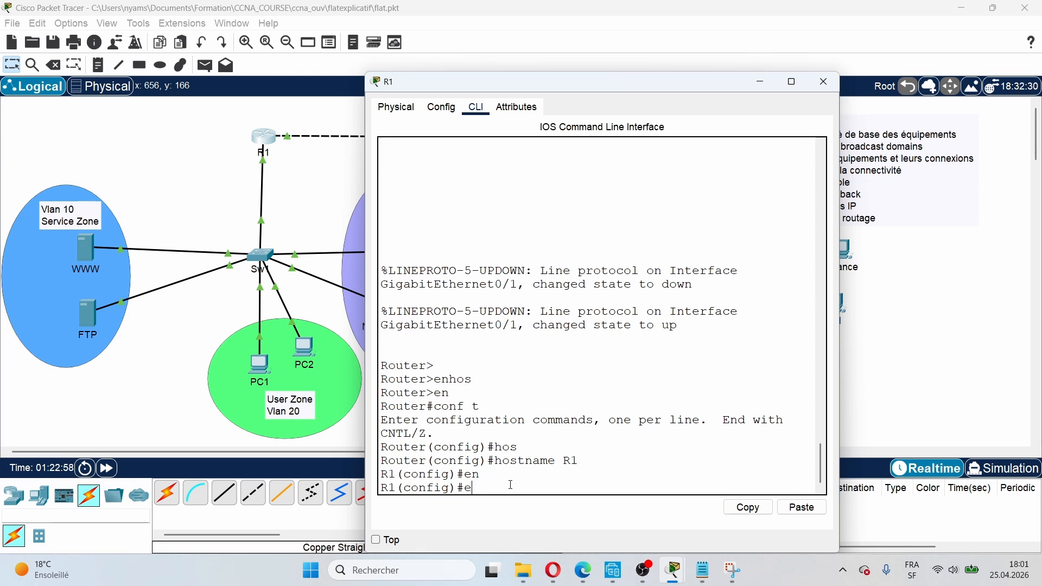
pyautogui.write('a')
pyautogui.press('Tab')
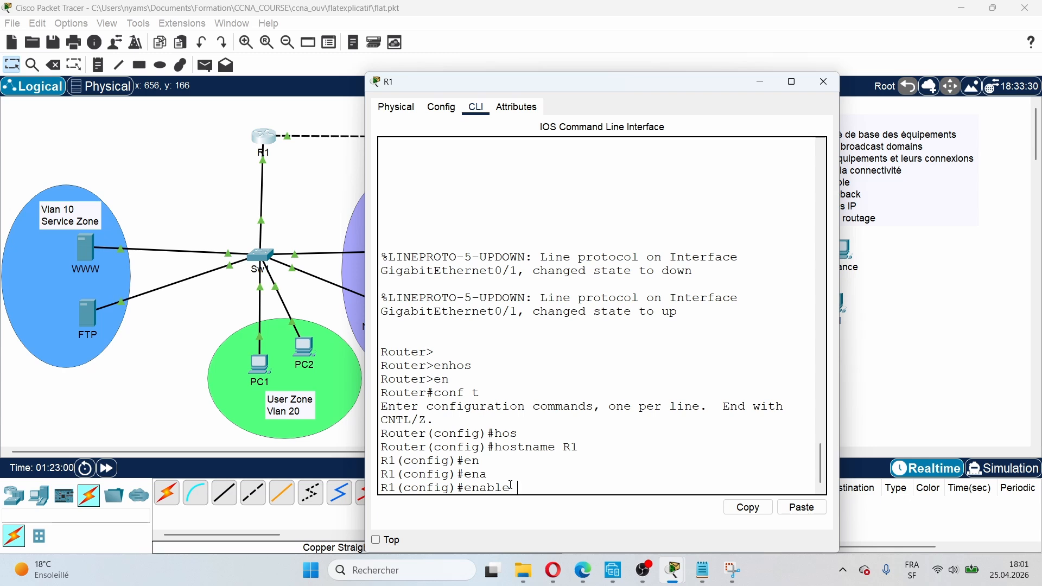
pyautogui.write('sec')
pyautogui.press('Tab')
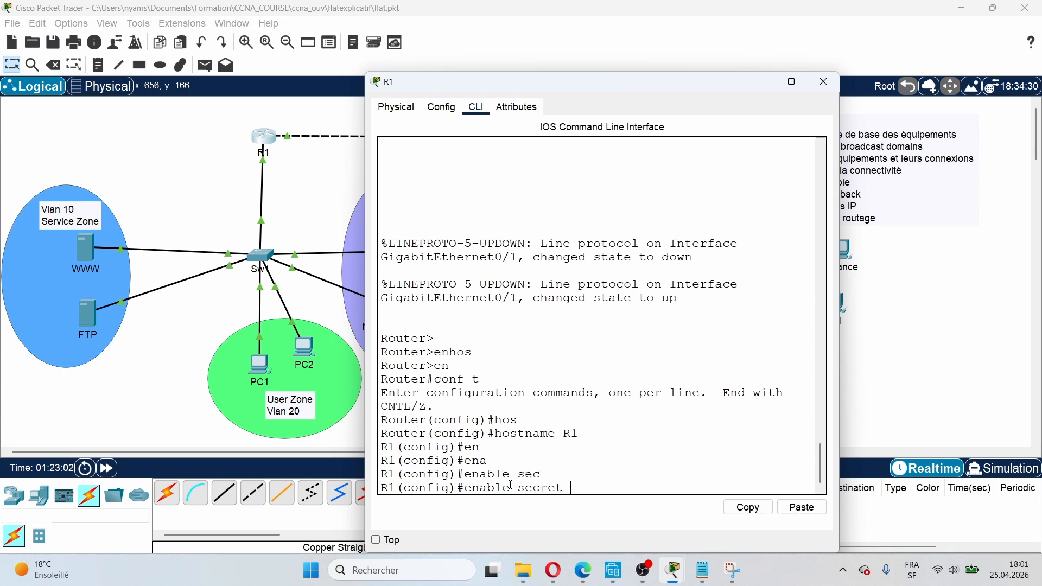
pyautogui.write('cisco')
pyautogui.press('Return')
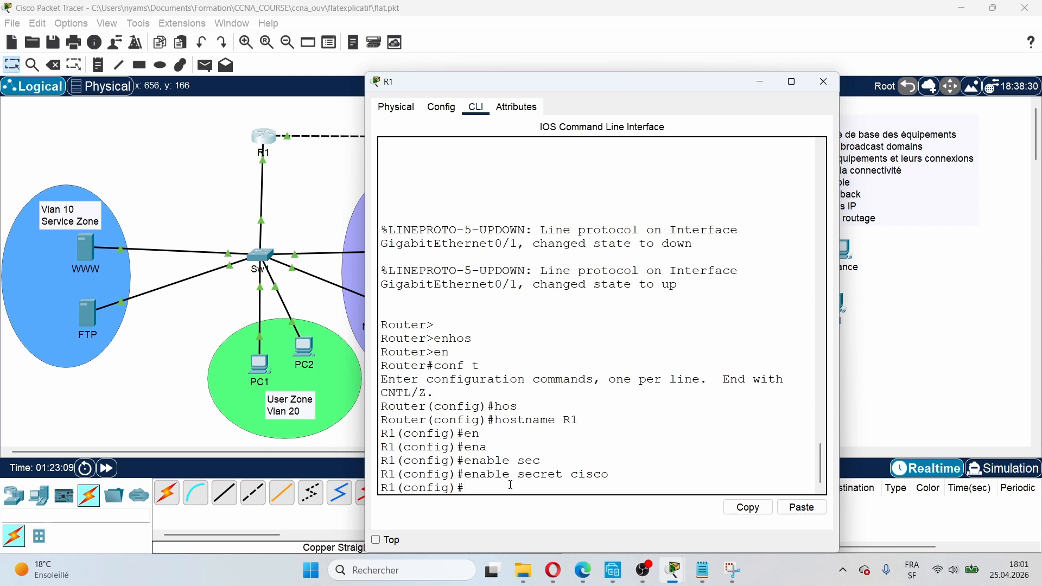
# Step: Disable DNS lookups on R1 with no ip domain-lookup
pyautogui.write('no')
pyautogui.write(' ip do')
pyautogui.write('main lo')
pyautogui.write('o')
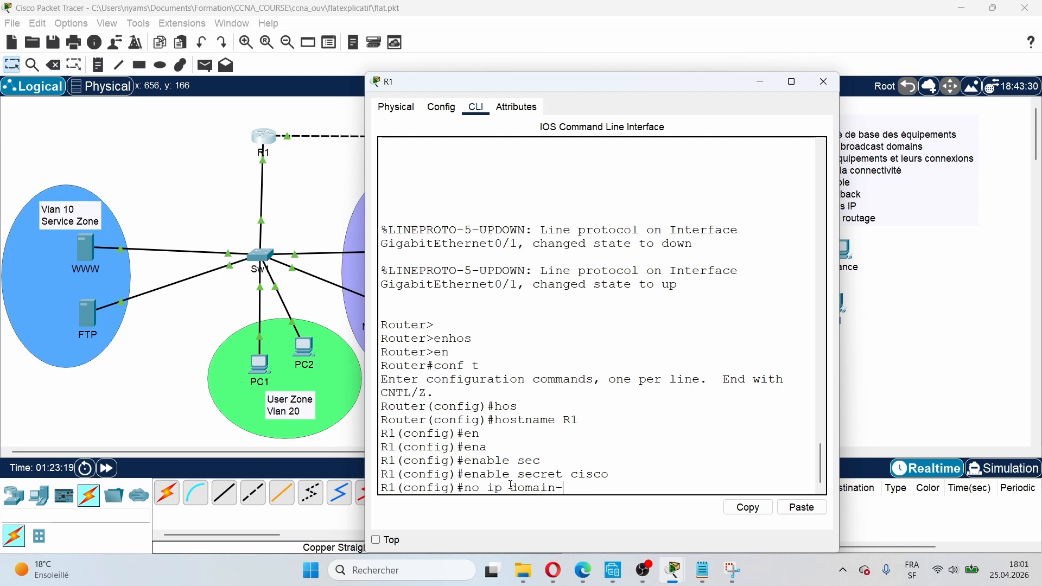
pyautogui.write('k')
pyautogui.press('Tab')
pyautogui.press('Return')
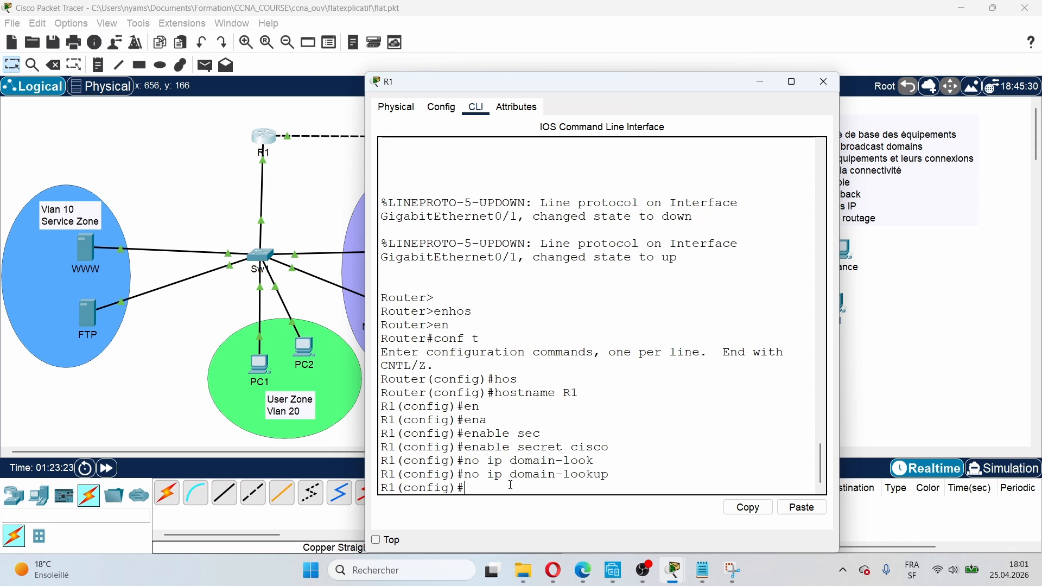
pyautogui.write('lin')
pyautogui.press('Tab')
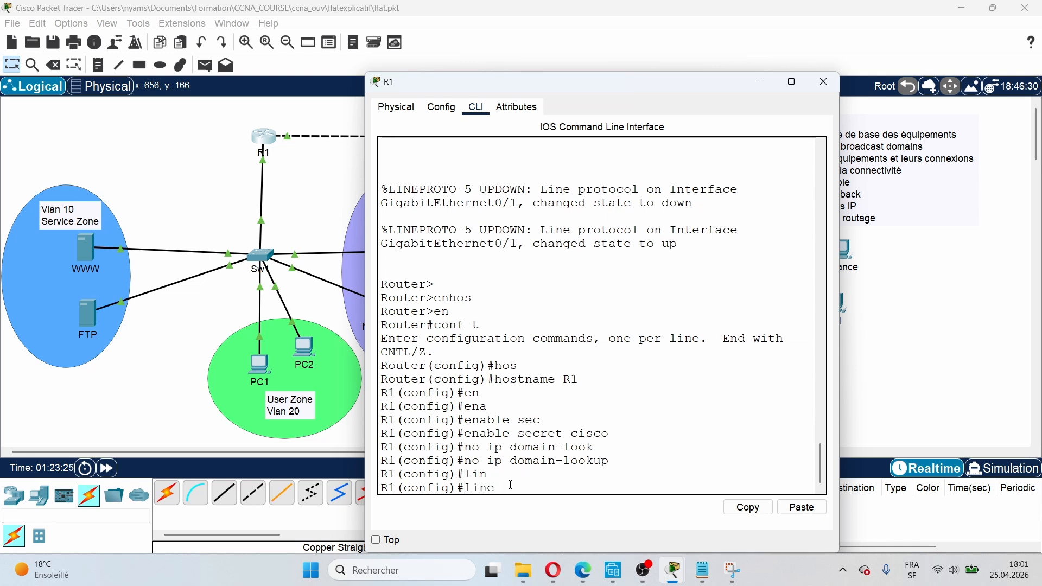
# Step: On R1, set a password on console line 0 and require login
pyautogui.write('con')
pyautogui.press('Tab')
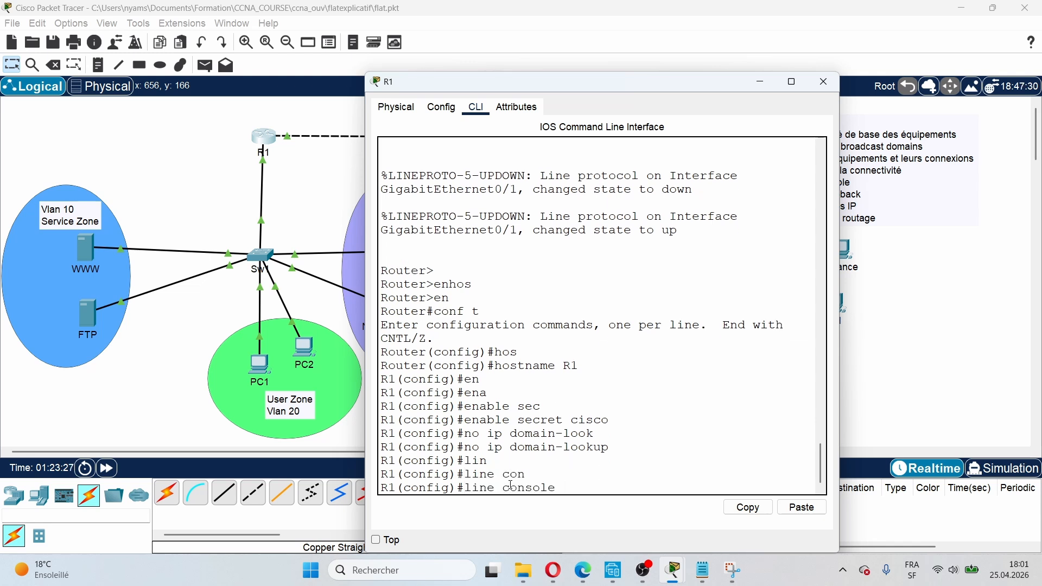
pyautogui.write('0')
pyautogui.press('Return')
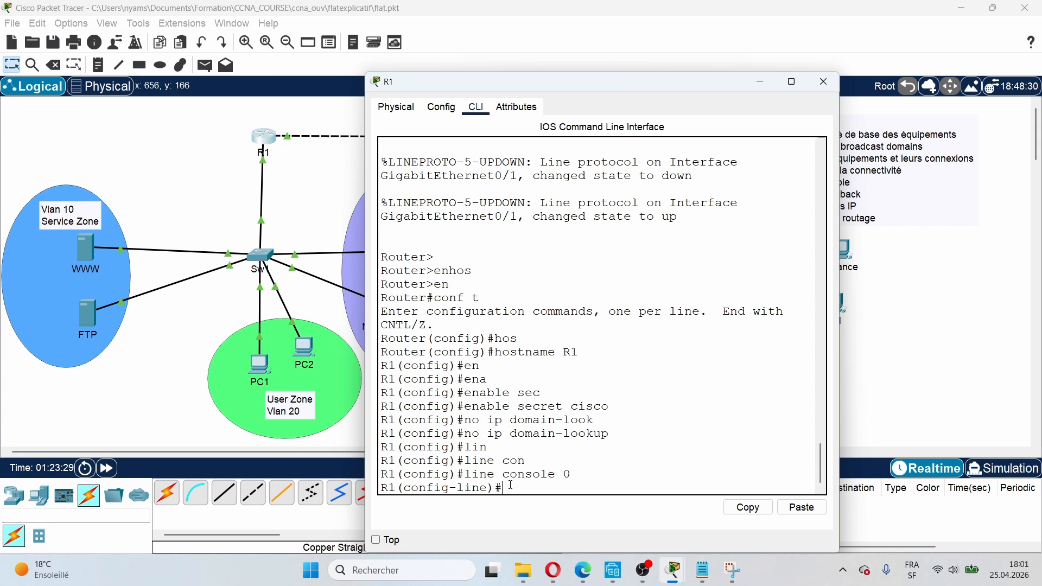
pyautogui.write('pass')
pyautogui.press('Tab')
pyautogui.write('cisco')
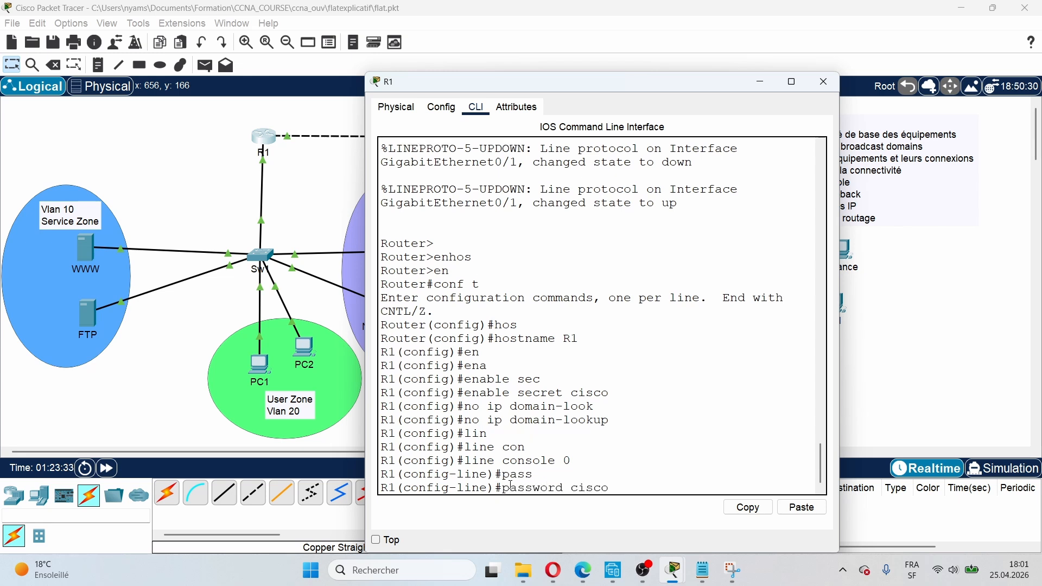
pyautogui.press('Return')
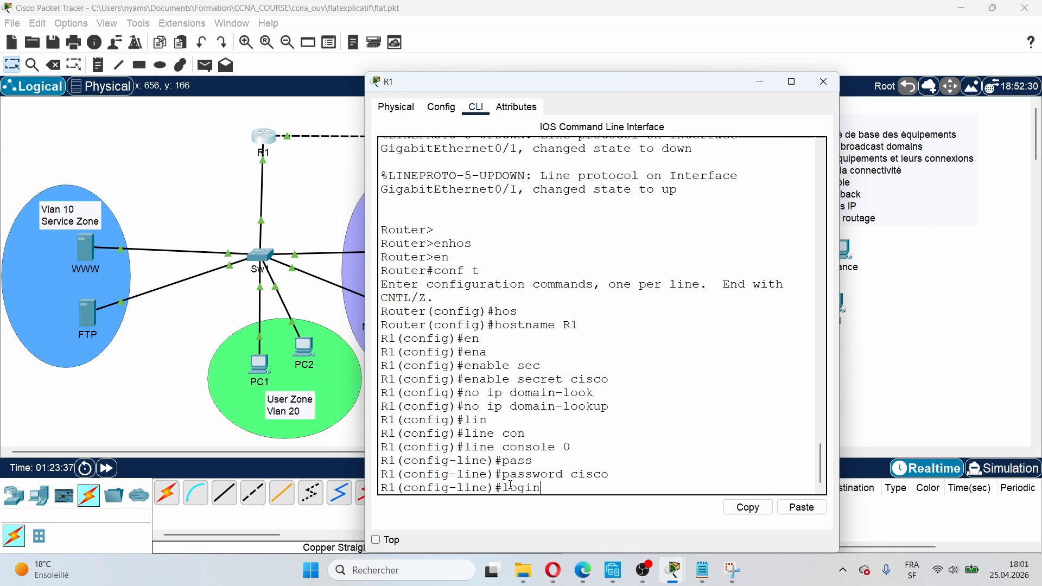
pyautogui.press('Return')
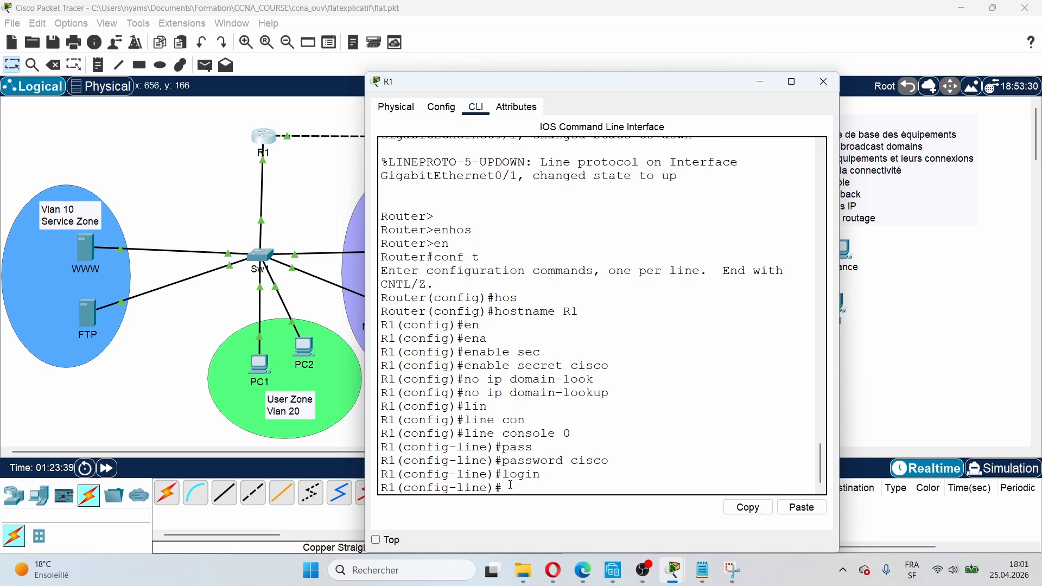
# Step: Attempt the vty 0 4 line command, mistype it, and return to global configuration
pyautogui.write('lin')
pyautogui.press('Return')
pyautogui.write('lin')
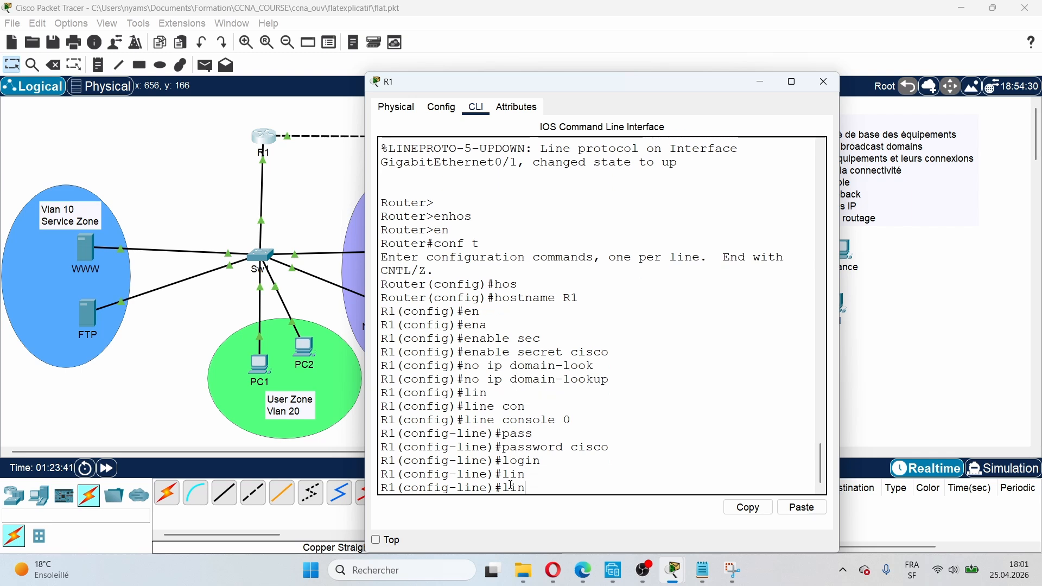
pyautogui.write('e vy')
pyautogui.press('Tab')
pyautogui.write('y')
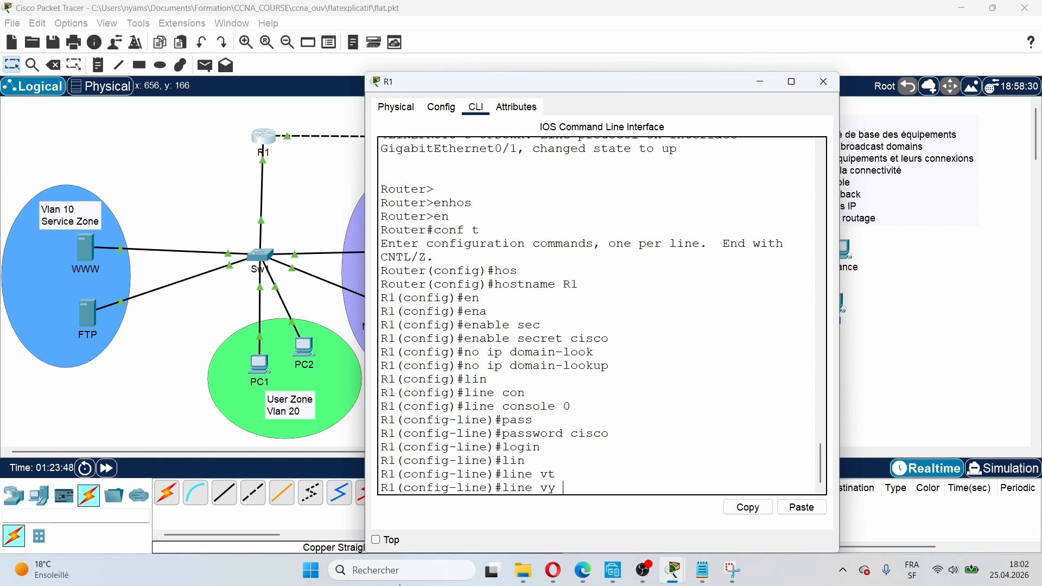
pyautogui.write(' 0 4')
pyautogui.press('Return')
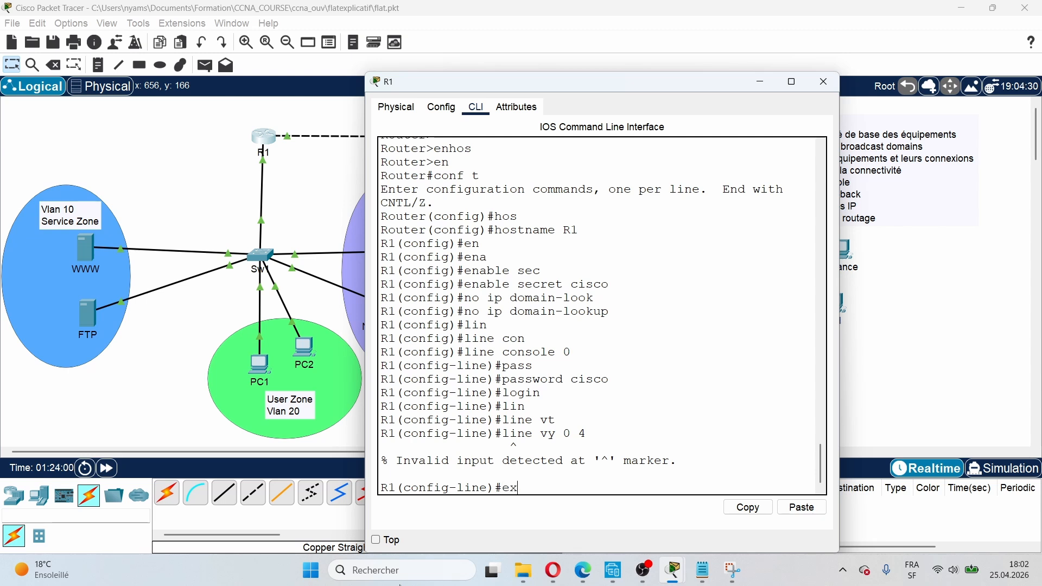
pyautogui.write('t')
pyautogui.press('Return')
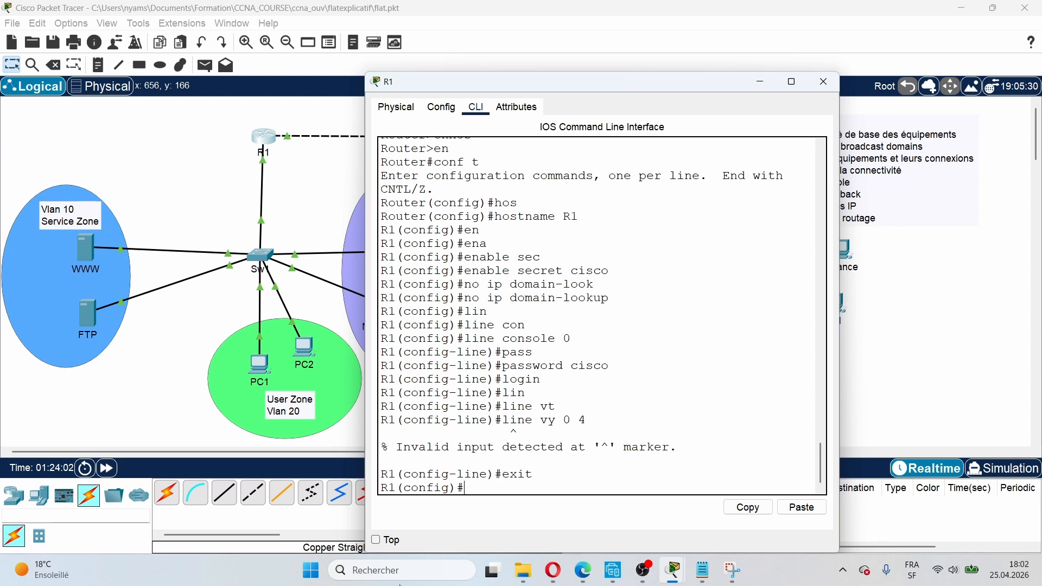
# Step: Give R1's vty lines 0–4 a password, require login, and close the R1 window
pyautogui.write('linr')
pyautogui.press('BackSpace')
pyautogui.write('e vty')
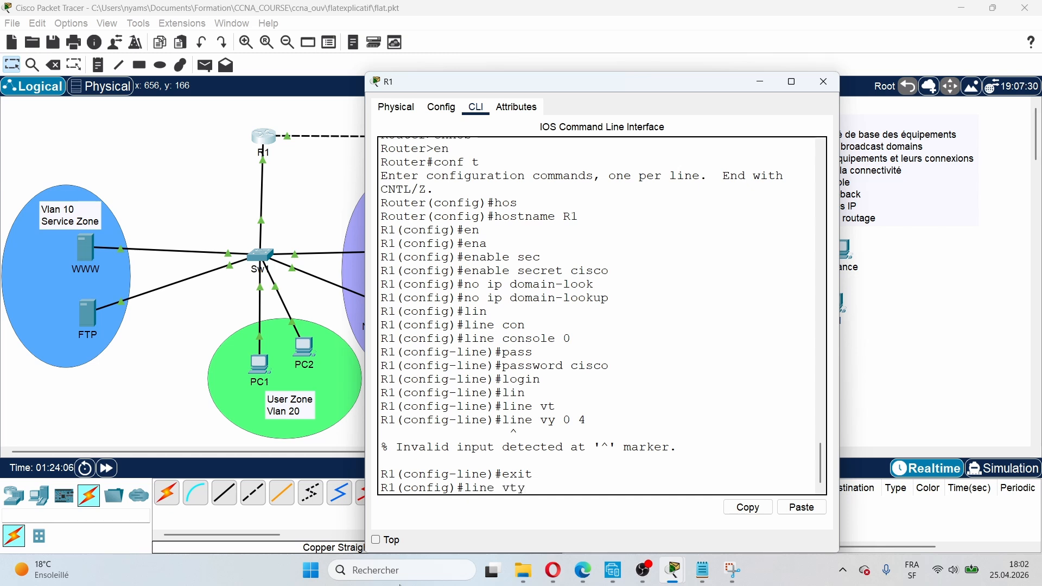
pyautogui.write(' 0 4')
pyautogui.press('Return')
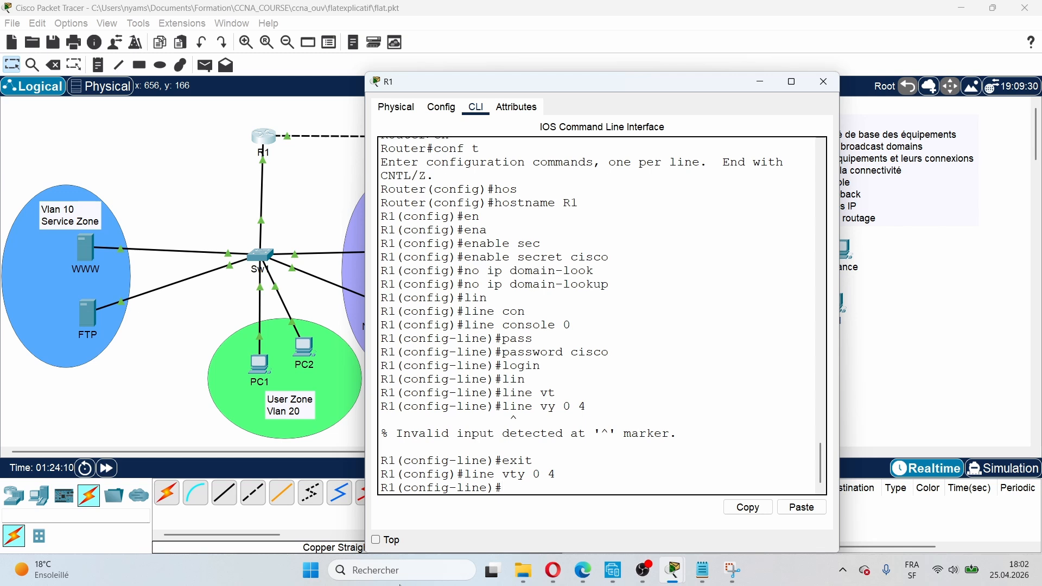
pyautogui.write('pas')
pyautogui.press('Tab')
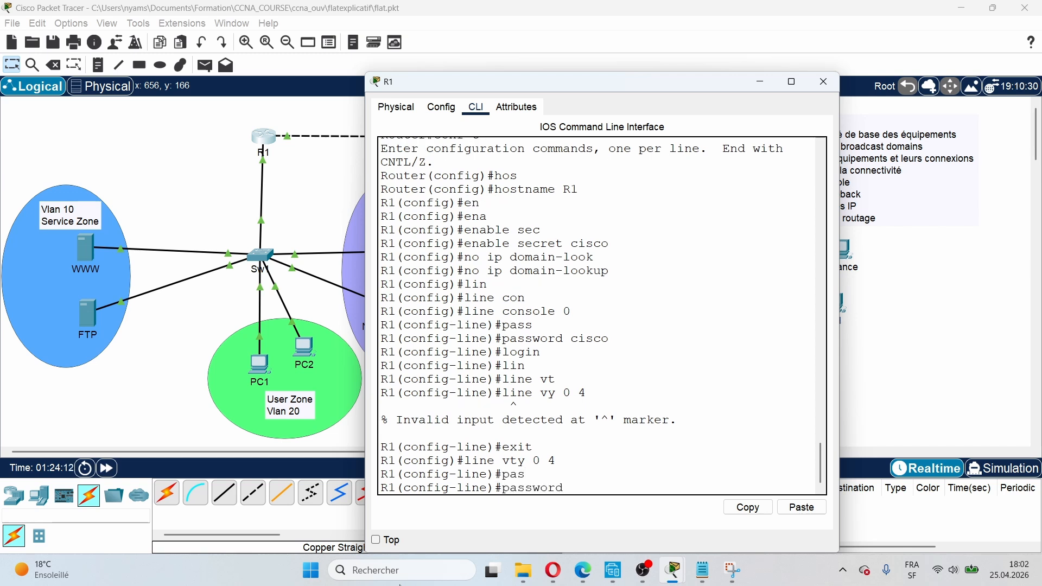
pyautogui.write('cisco')
pyautogui.press('Return')
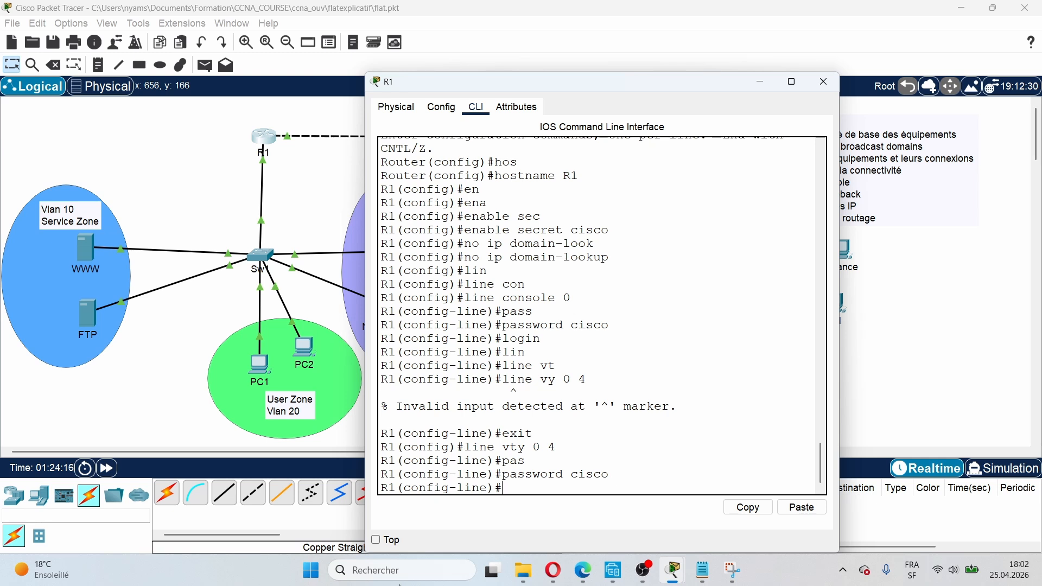
pyautogui.write('login')
pyautogui.press('Return')
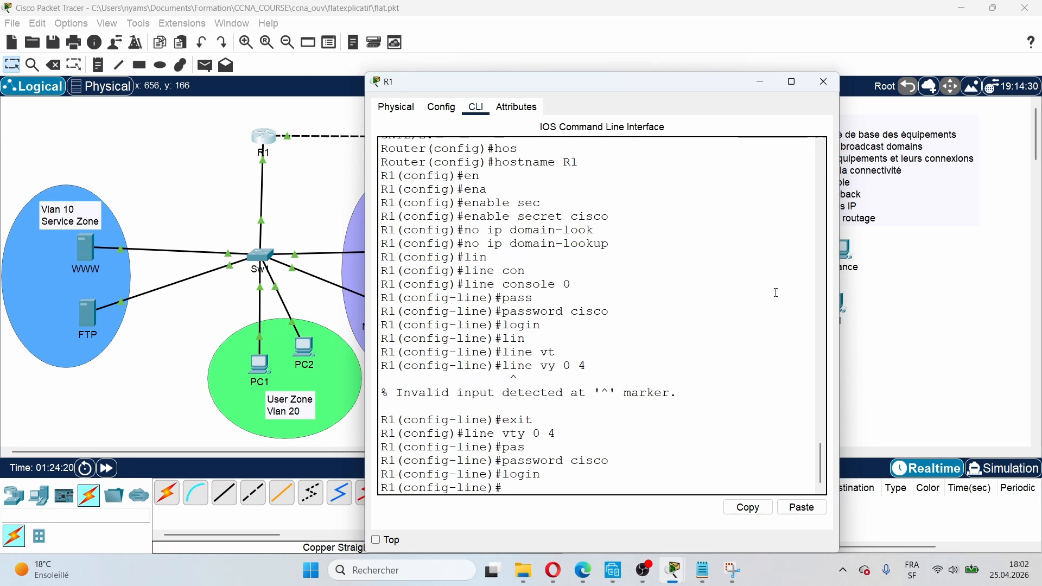
pyautogui.click(823, 82)
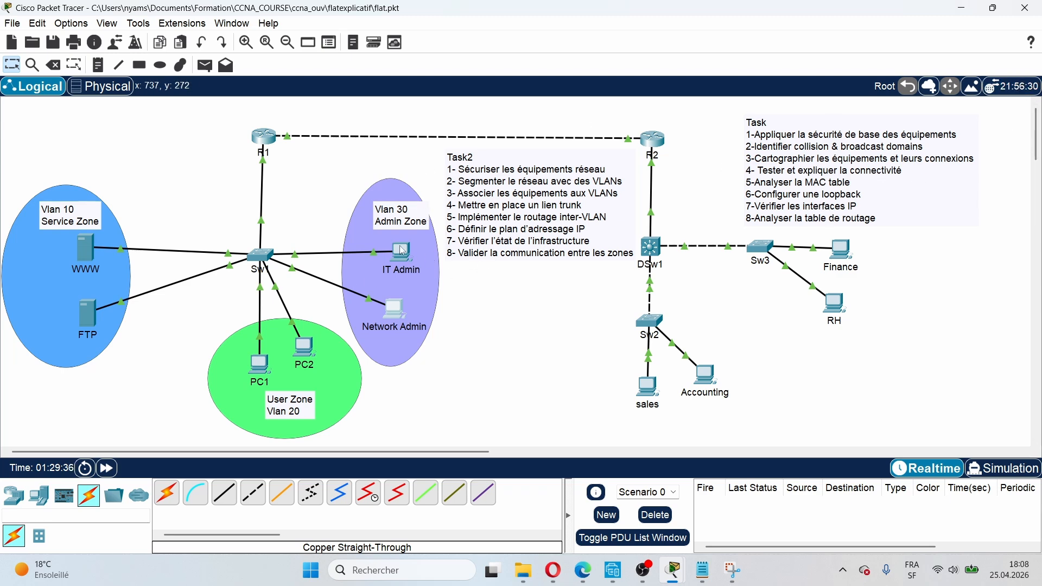
# Step: Check the IT Admin PC's FastEthernet0 addressing
pyautogui.click(410, 259)
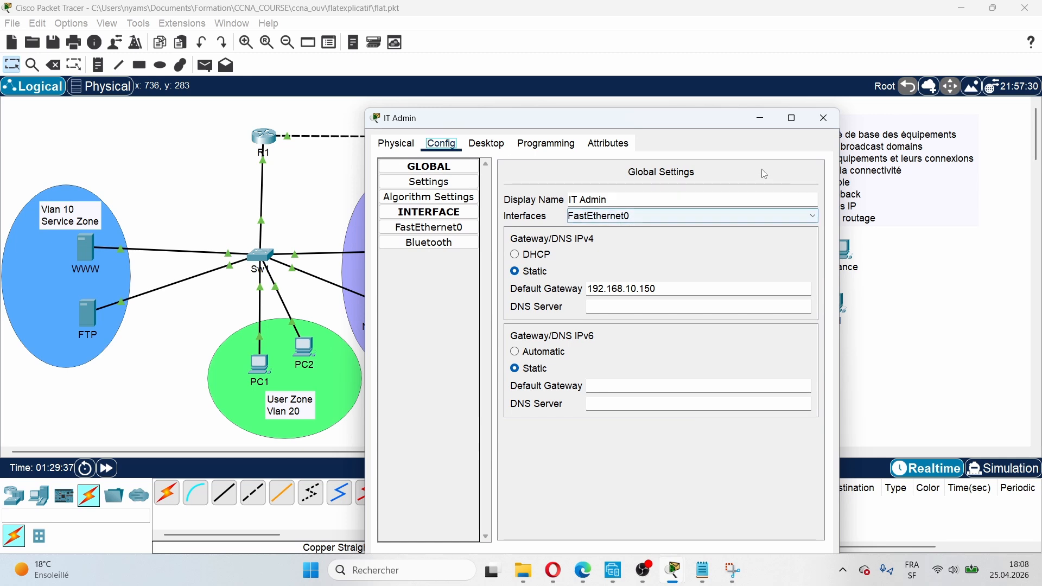
pyautogui.click(429, 237)
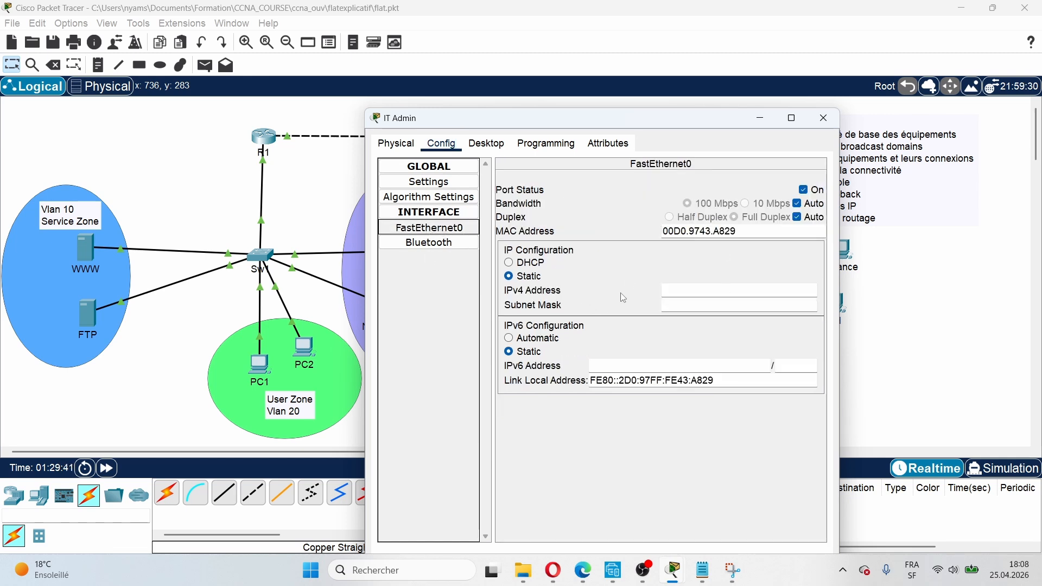
pyautogui.click(824, 118)
# Step: Copy Network Admin's IPv4 address 192.168.10.146 from its FastEthernet0 settings
pyautogui.click(395, 304)
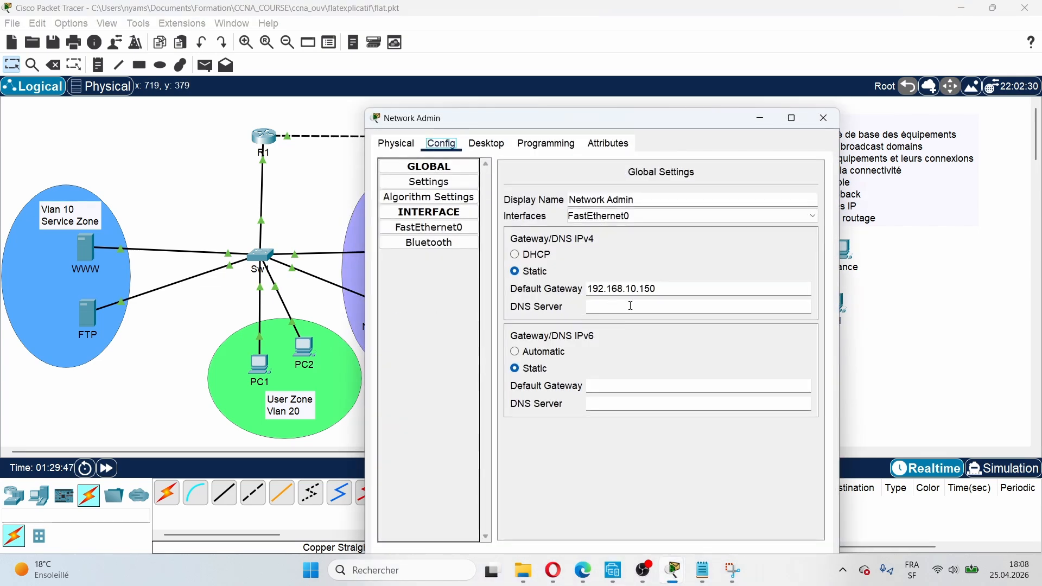
pyautogui.click(429, 227)
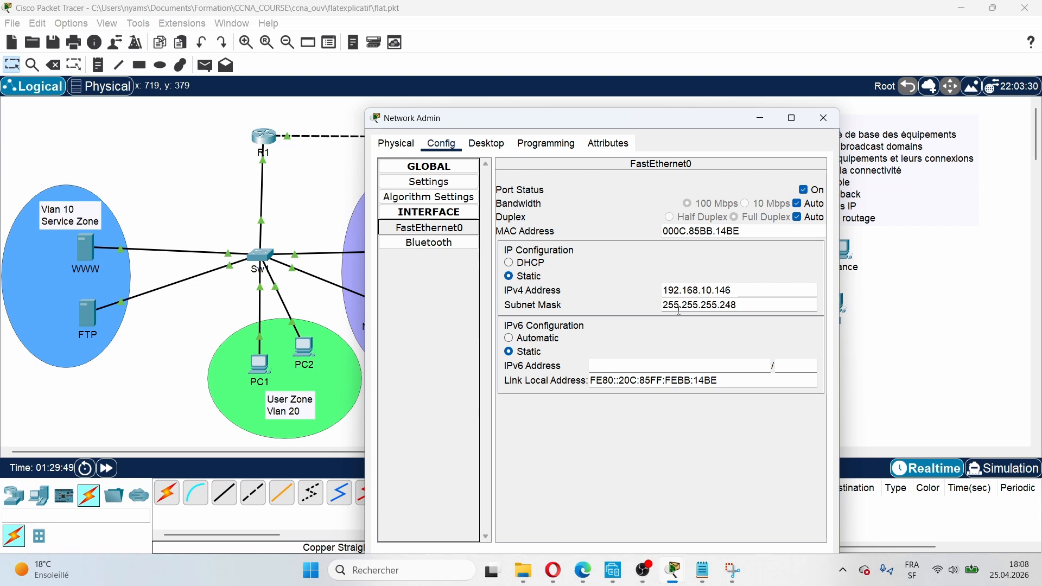
pyautogui.moveTo(734, 291); pyautogui.dragTo(658, 293)
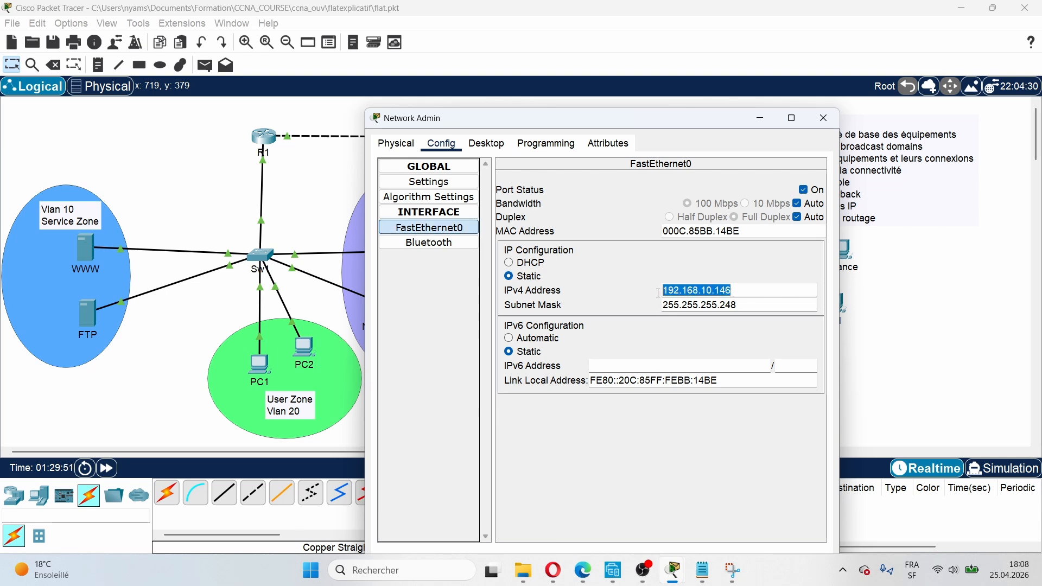
pyautogui.rightClick(678, 291)
pyautogui.click(724, 352)
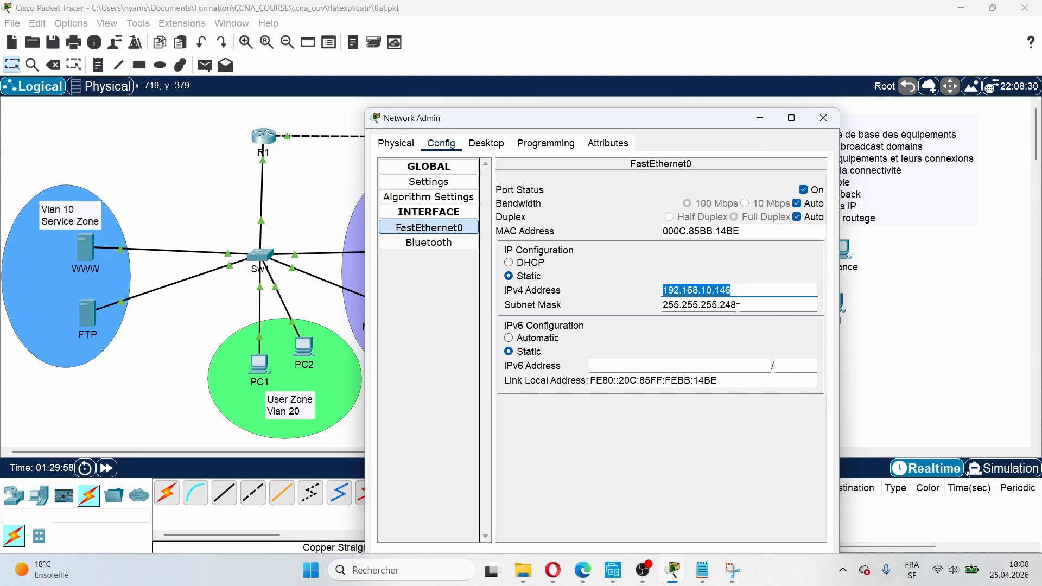
pyautogui.click(328, 298)
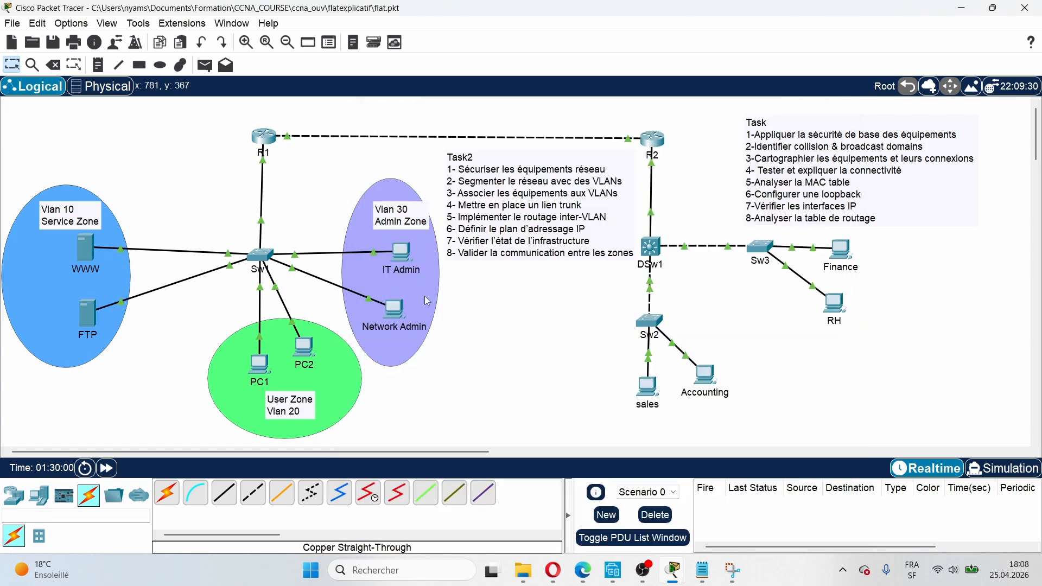
pyautogui.click(393, 315)
pyautogui.click(823, 118)
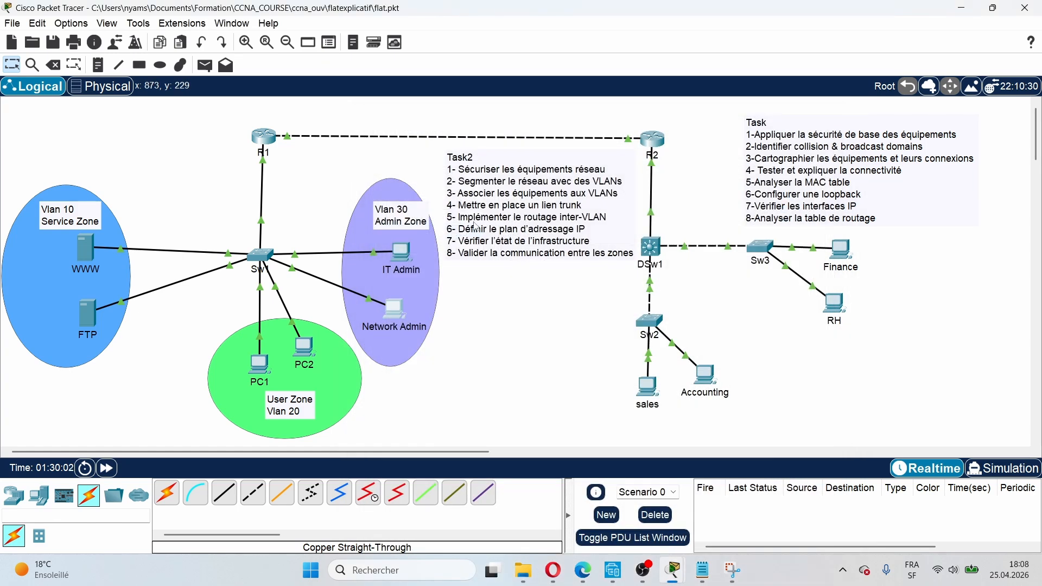
# Step: Paste the address into IT Admin's FastEthernet0 and change it to 192.168.10.147
pyautogui.click(401, 253)
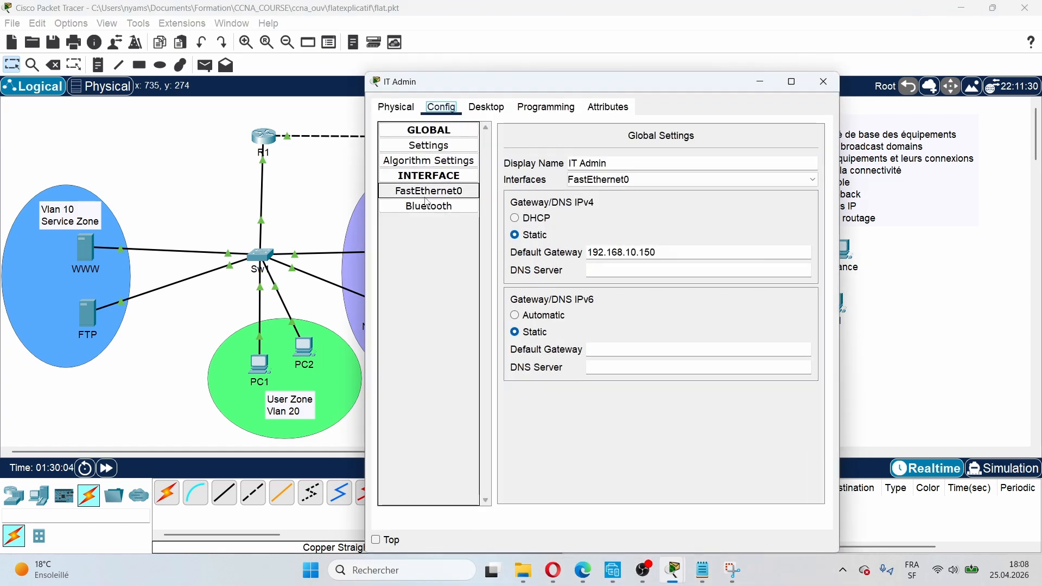
pyautogui.click(427, 193)
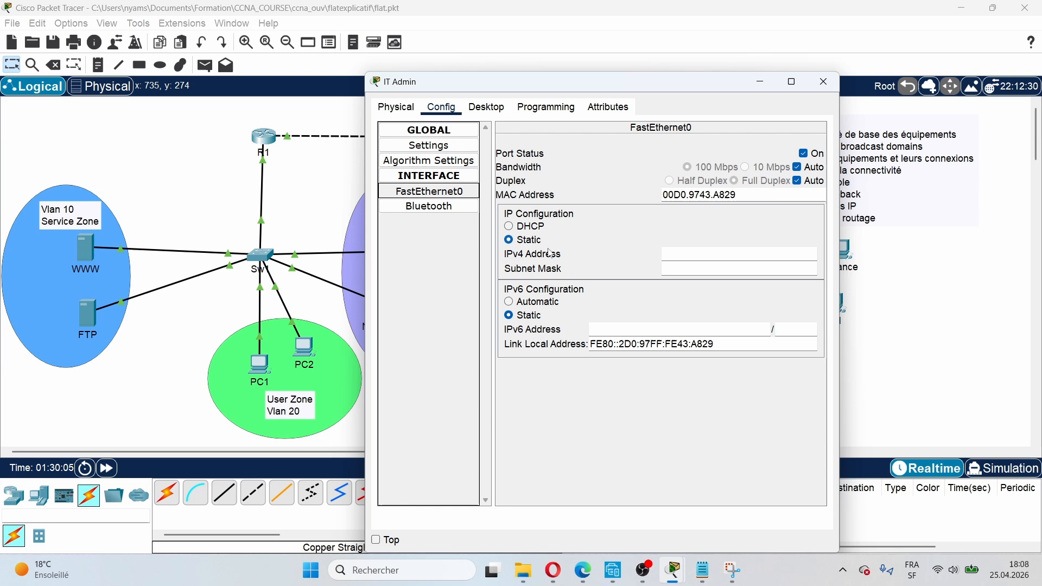
pyautogui.rightClick(677, 257)
pyautogui.click(700, 325)
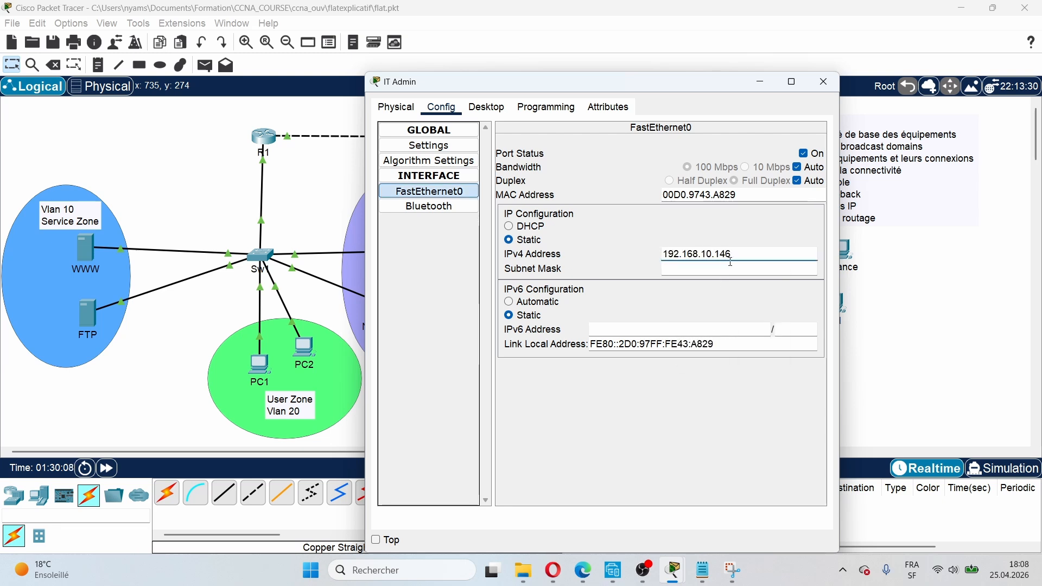
pyautogui.press('BackSpace')
pyautogui.write('7')
# Step: Set IT Admin's subnet mask to 255.255.255.248
pyautogui.click(679, 269)
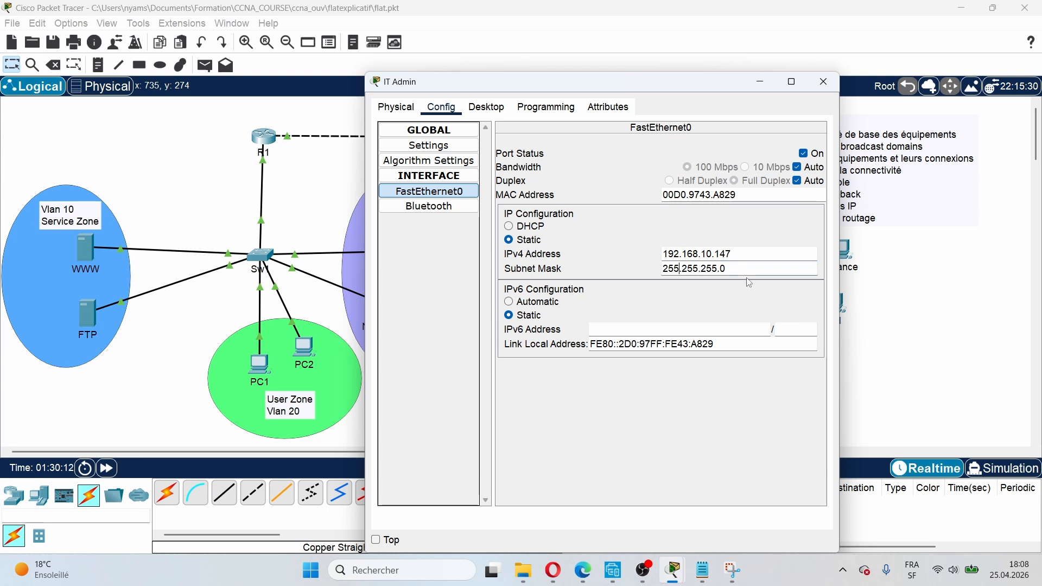
pyautogui.press('BackSpace')
pyautogui.write('248')
pyautogui.click(640, 451)
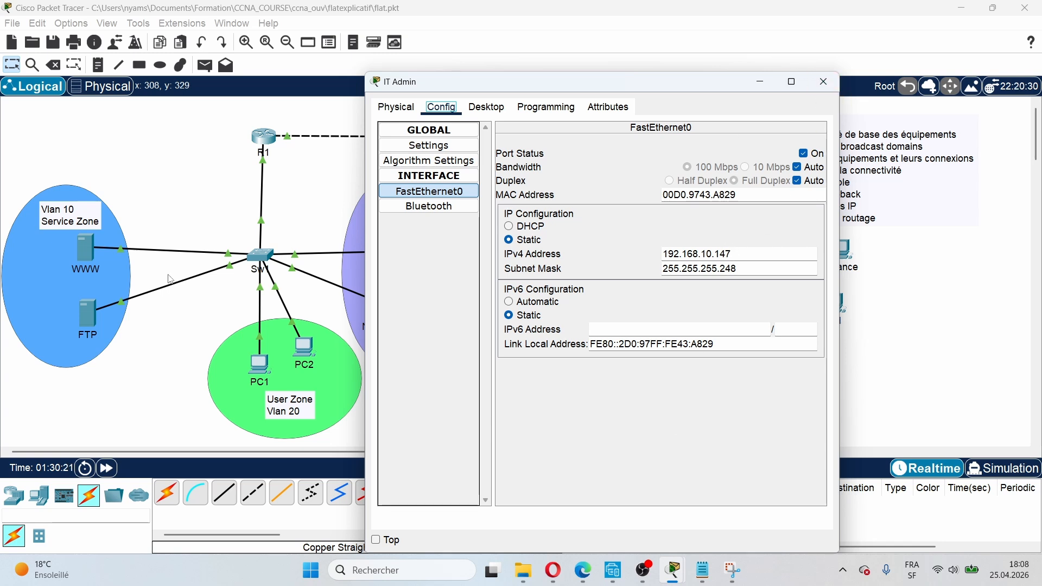
pyautogui.click(147, 334)
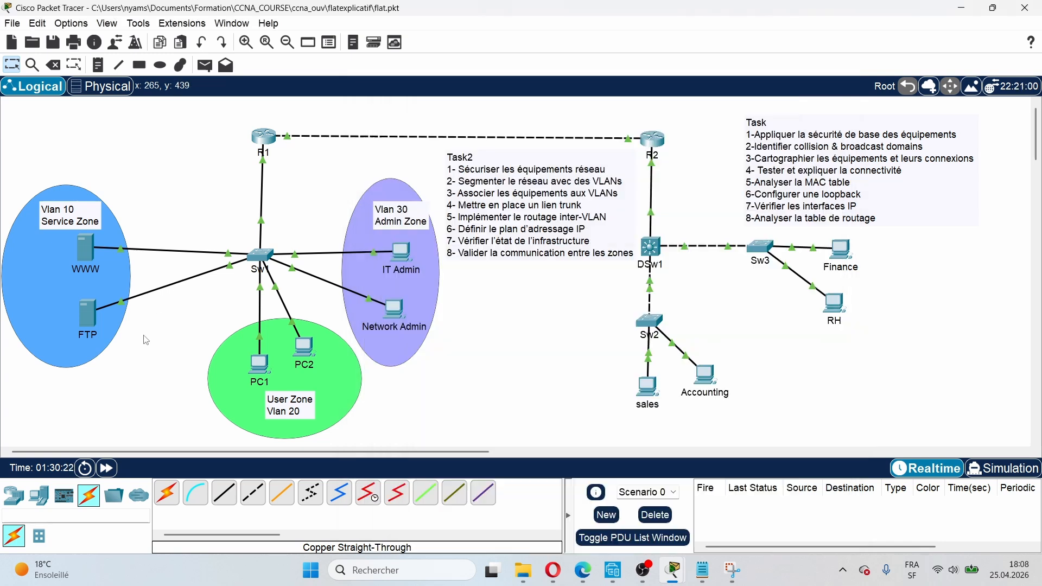
# Step: Ping 192.168.10.146 from the WWW server's command prompt; it times out with 100% loss
pyautogui.click(88, 260)
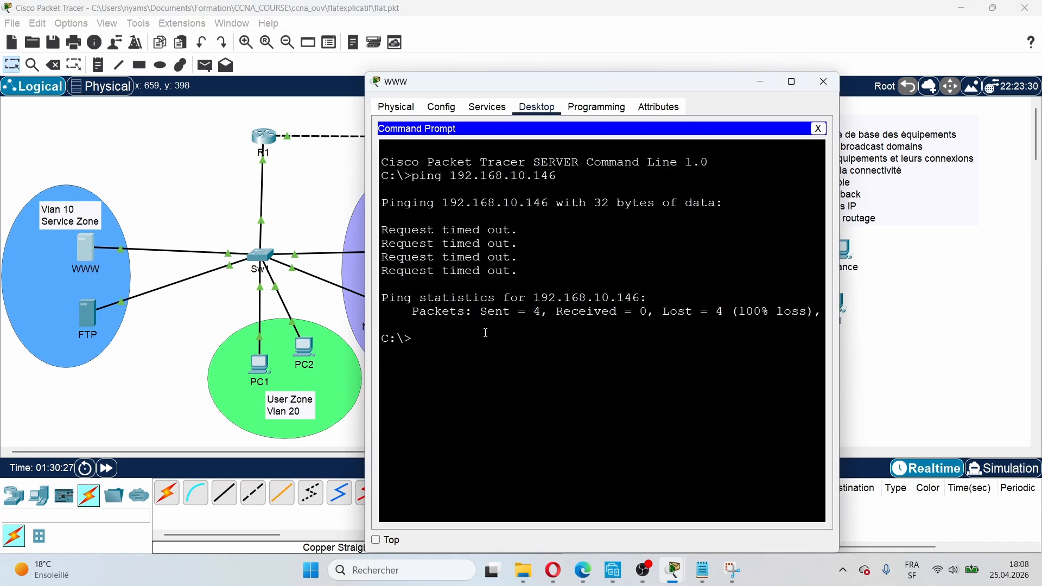
pyautogui.rightClick(419, 337)
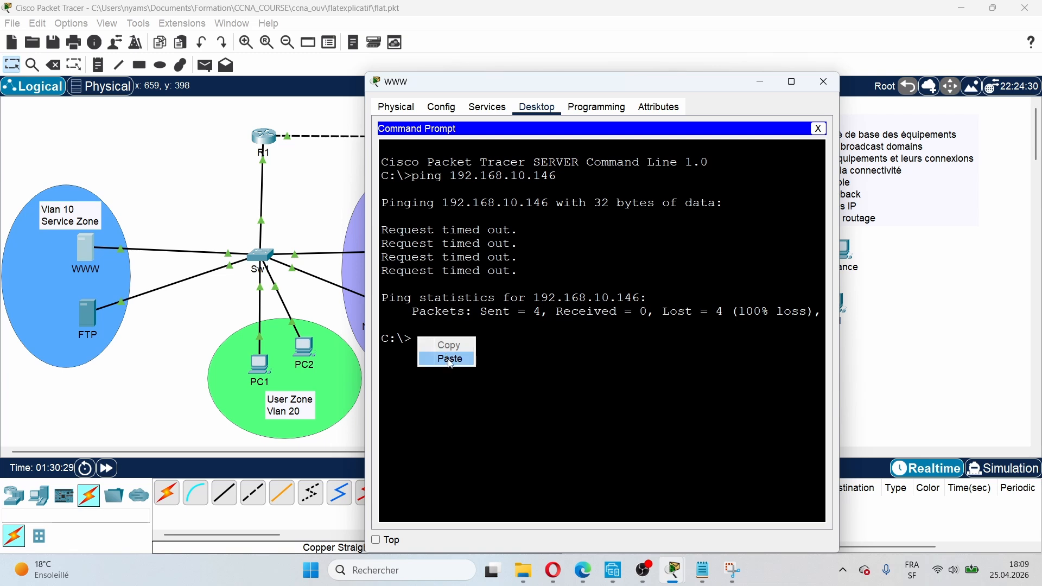
pyautogui.click(414, 337)
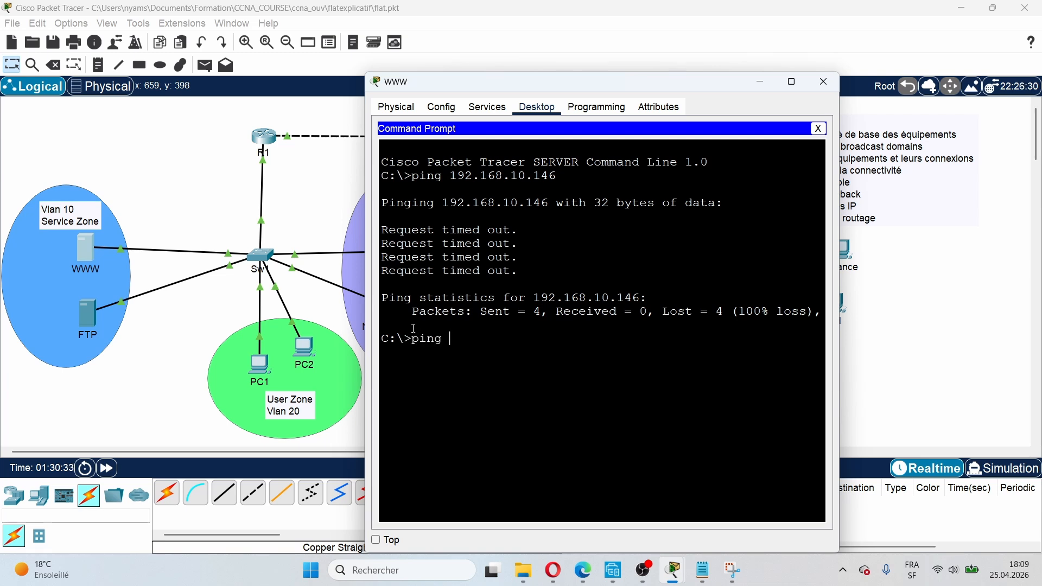
pyautogui.rightClick(460, 345)
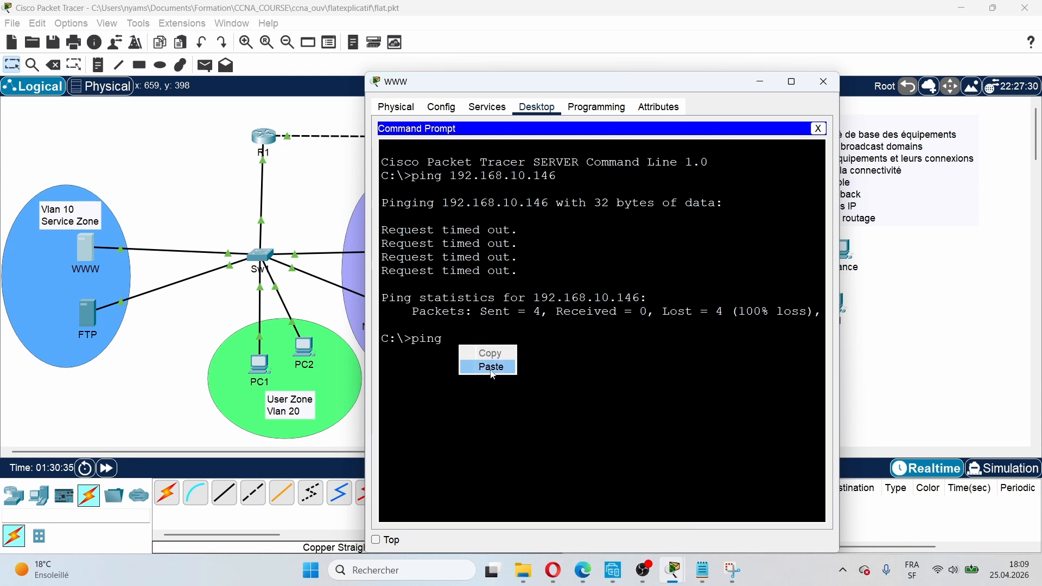
pyautogui.click(491, 366)
pyautogui.press('Return')
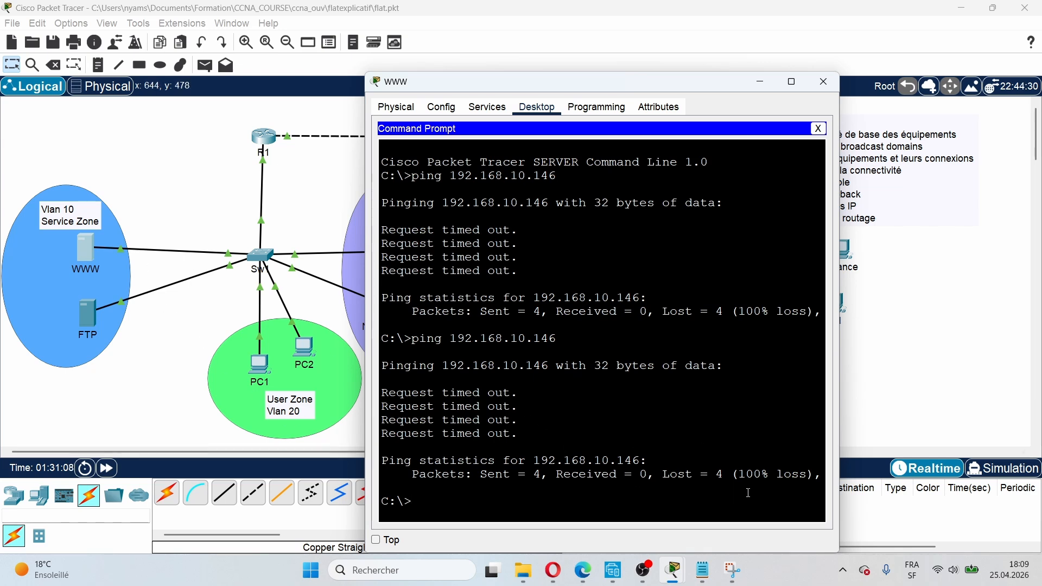
pyautogui.click(215, 214)
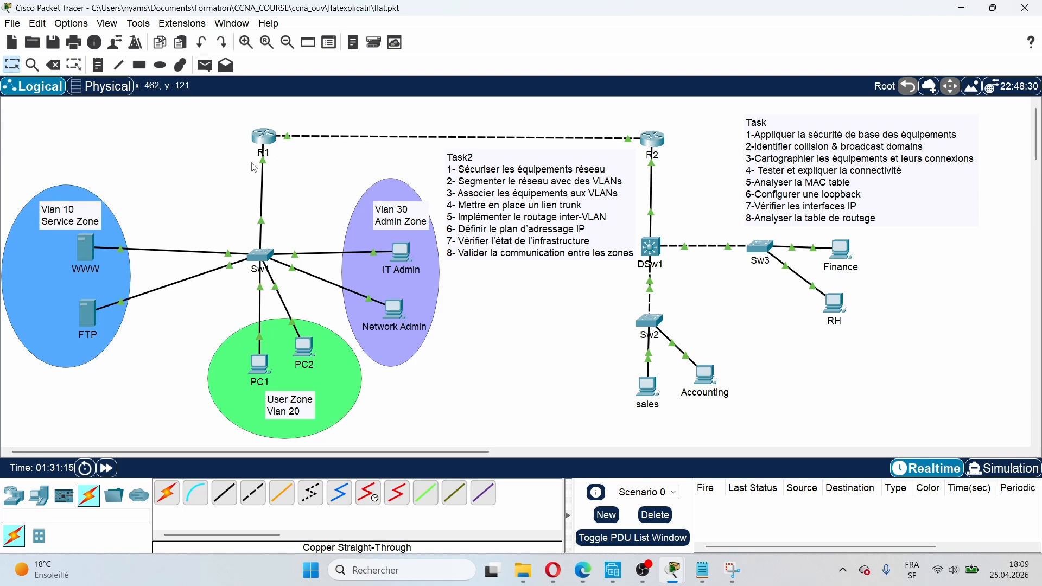
# Step: Open the CLI of switch Sw1 from the canvas
pyautogui.moveTo(254, 166)
pyautogui.click(260, 255)
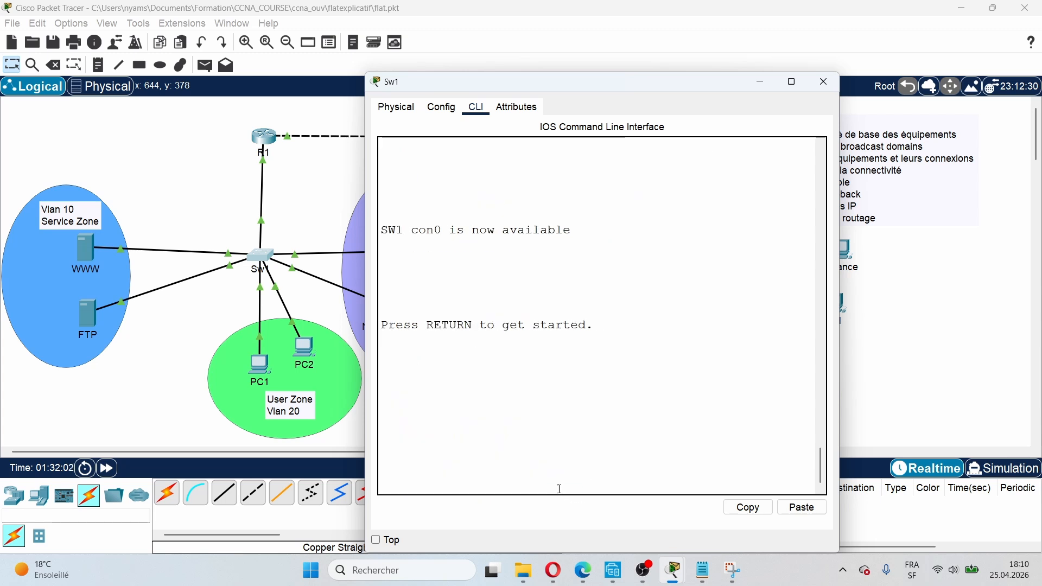
# Step: Log into Sw1's console, enter privileged mode, then global configuration mode
pyautogui.press('Return')
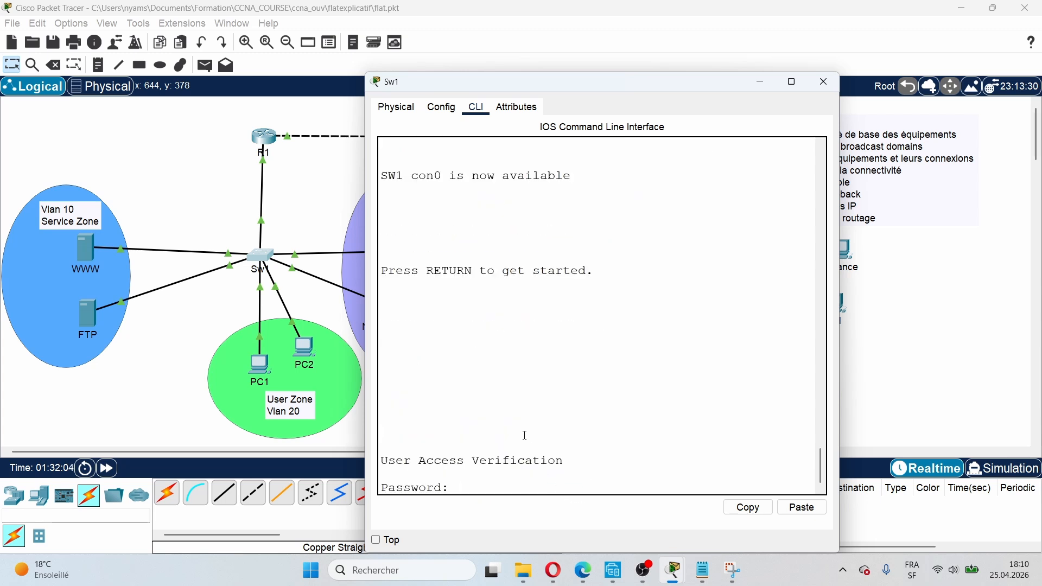
pyautogui.press('Return')
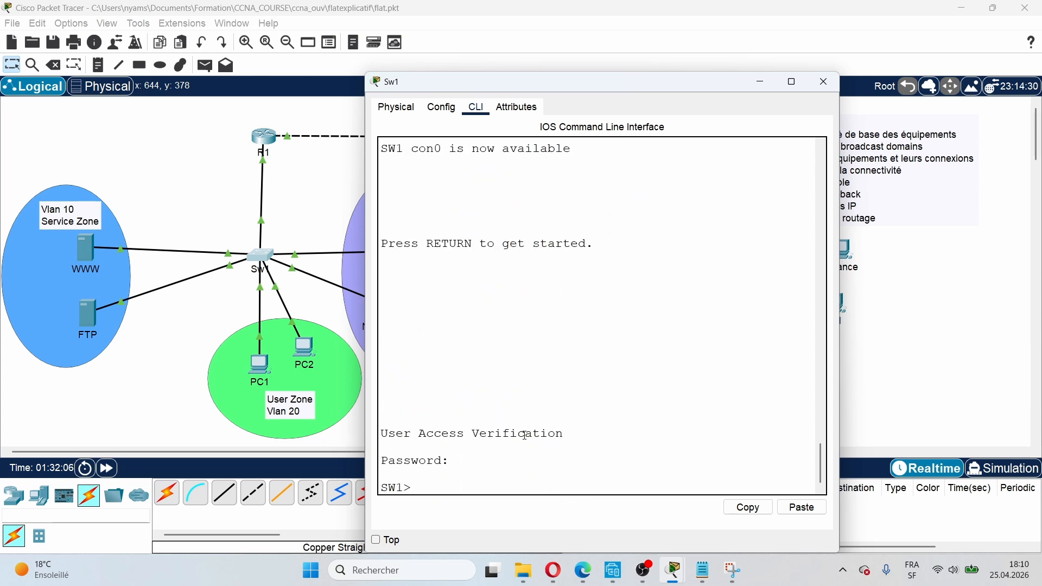
pyautogui.write('en')
pyautogui.press('Return')
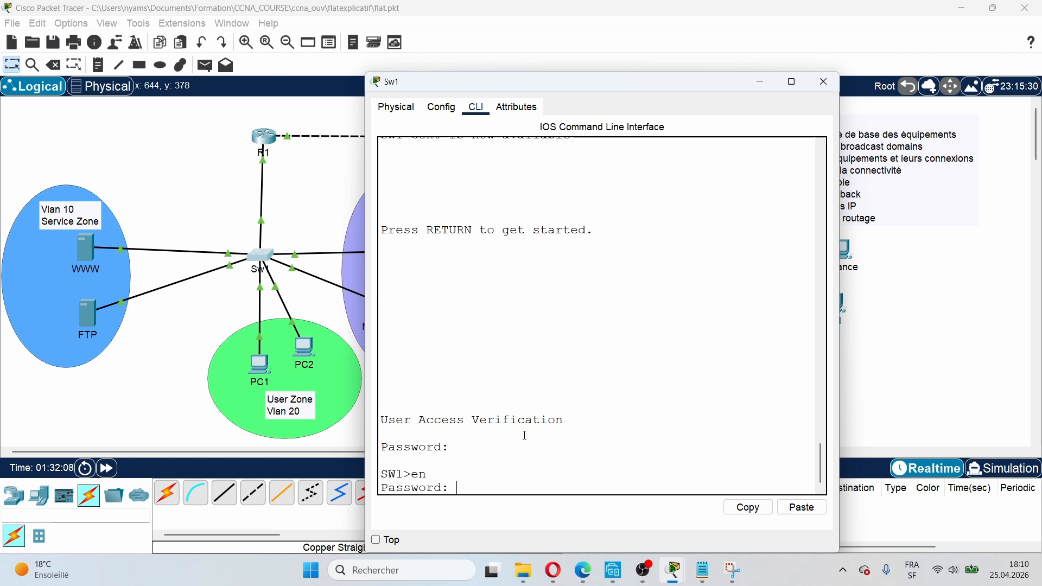
pyautogui.press('Return')
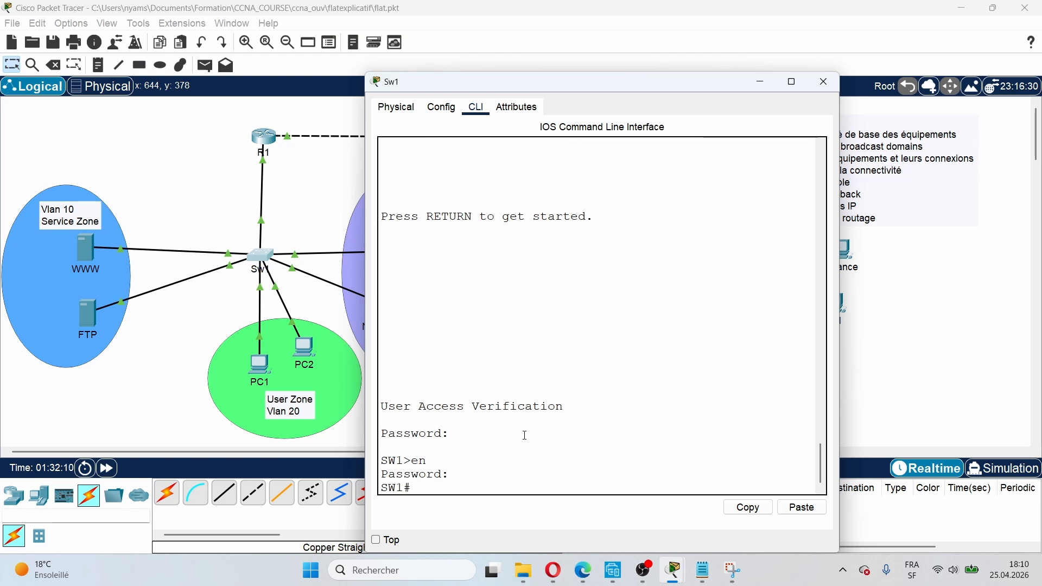
pyautogui.write('conf t')
pyautogui.press('Return')
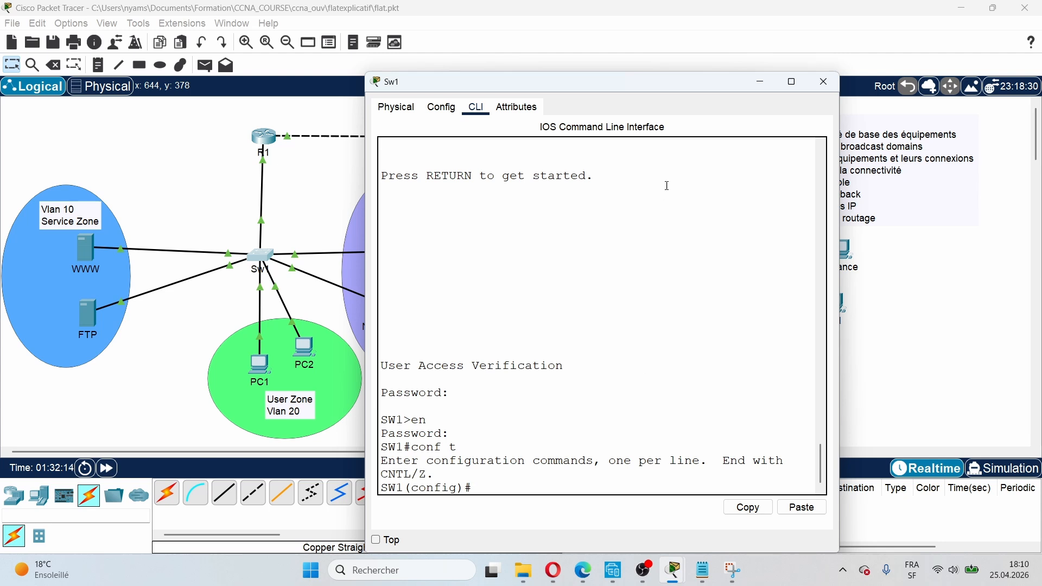
pyautogui.moveTo(641, 89); pyautogui.dragTo(725, 18)
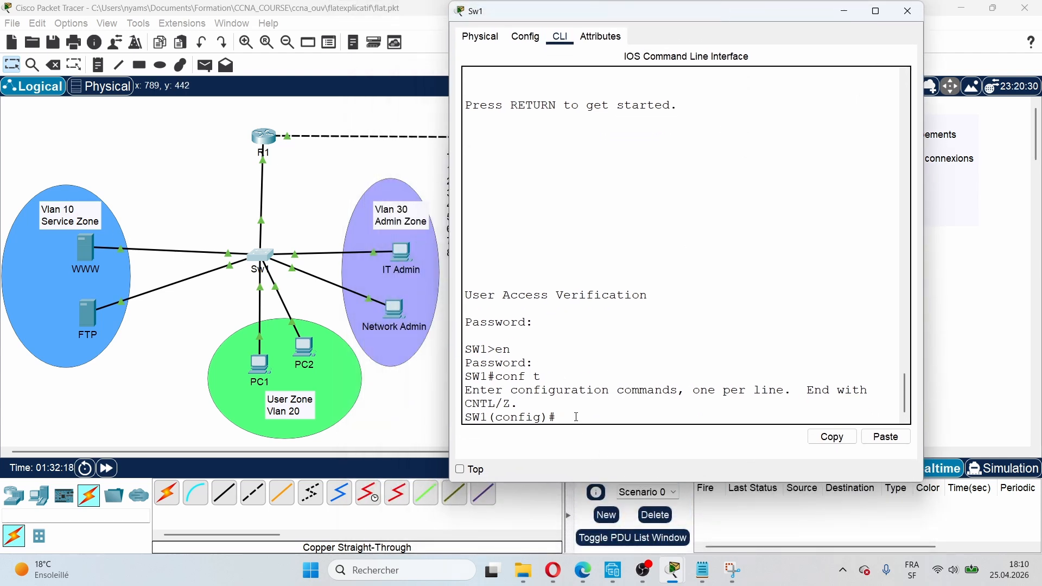
# Step: Create VLAN 10 and name it service
pyautogui.write('vla')
pyautogui.press('Tab')
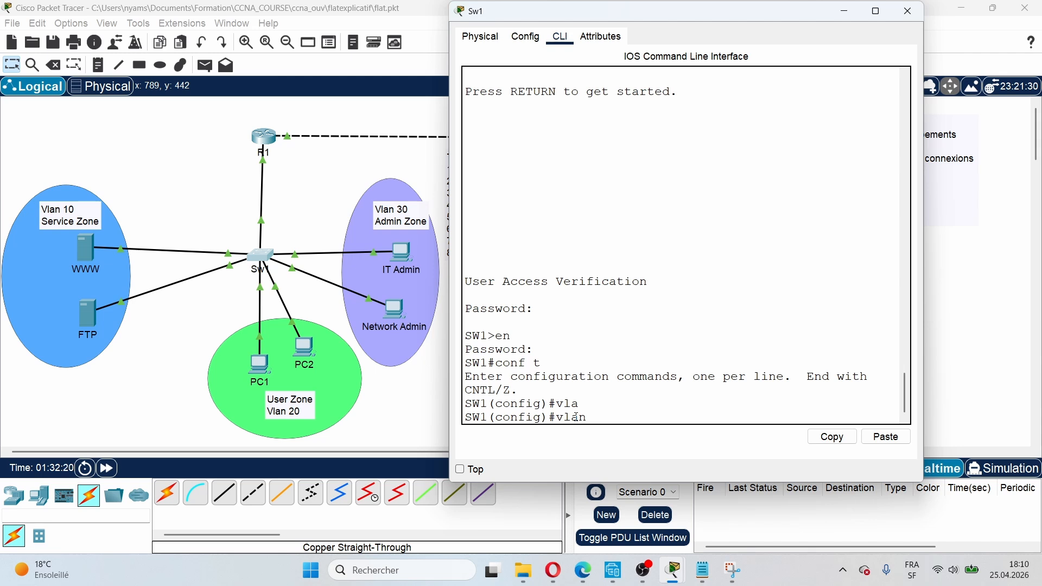
pyautogui.write('10')
pyautogui.press('Return')
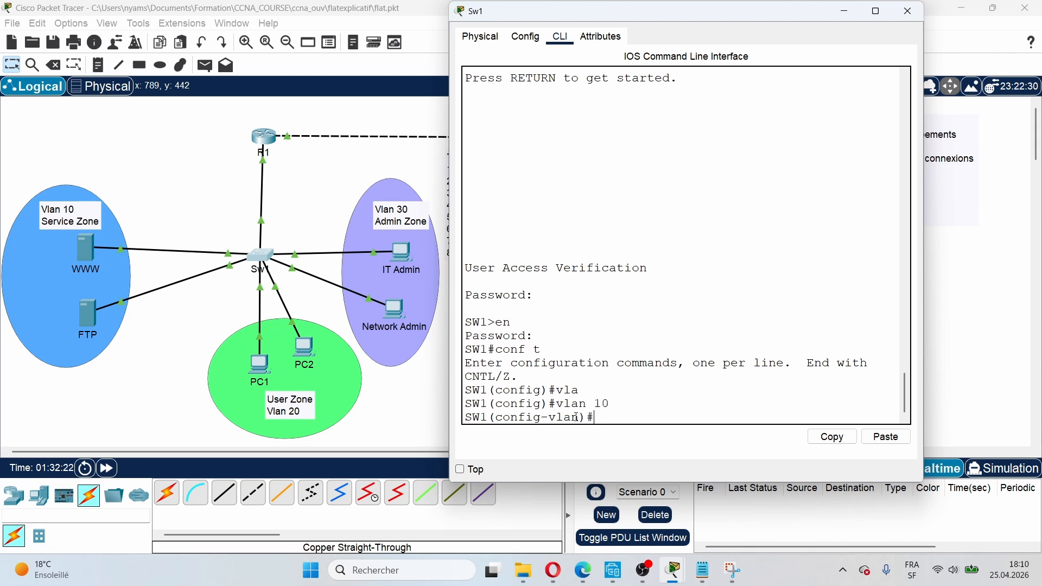
pyautogui.write('n')
pyautogui.press('Tab')
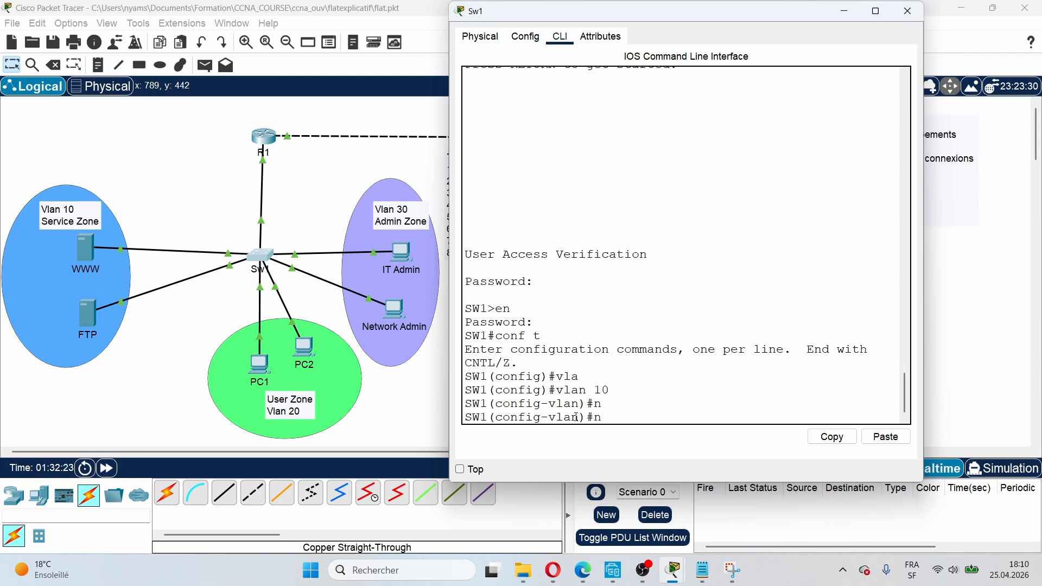
pyautogui.write('a')
pyautogui.press('Tab')
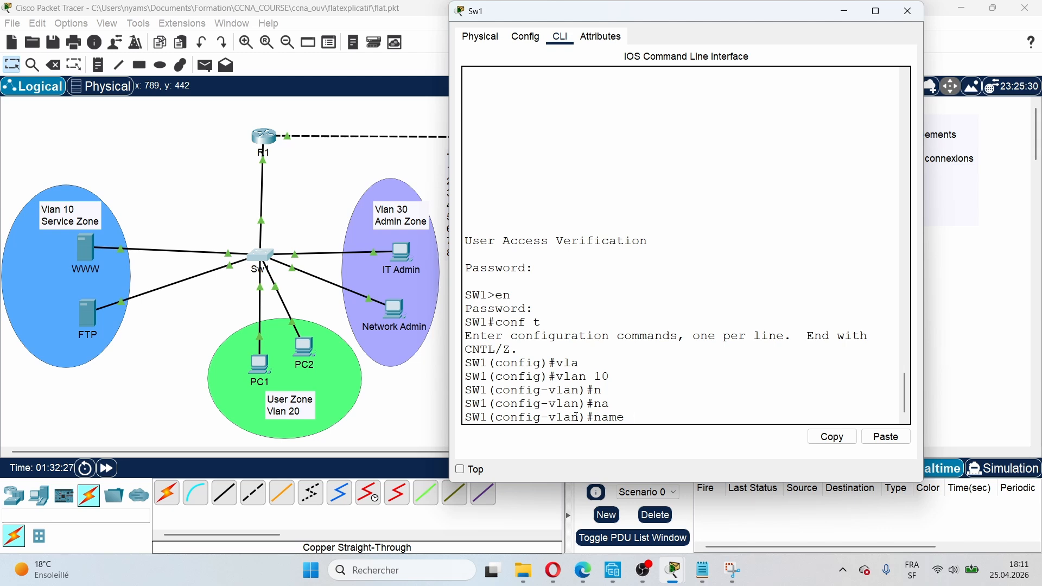
pyautogui.write('service')
pyautogui.press('Return')
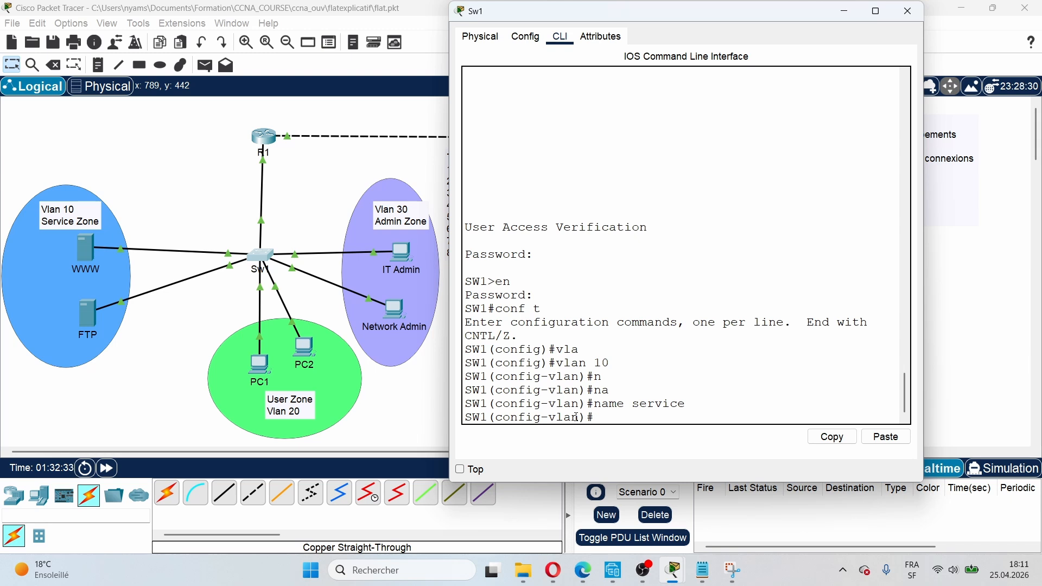
# Step: Create VLAN 20 and name it user
pyautogui.write('vlan 20')
pyautogui.press('Return')
pyautogui.write('name')
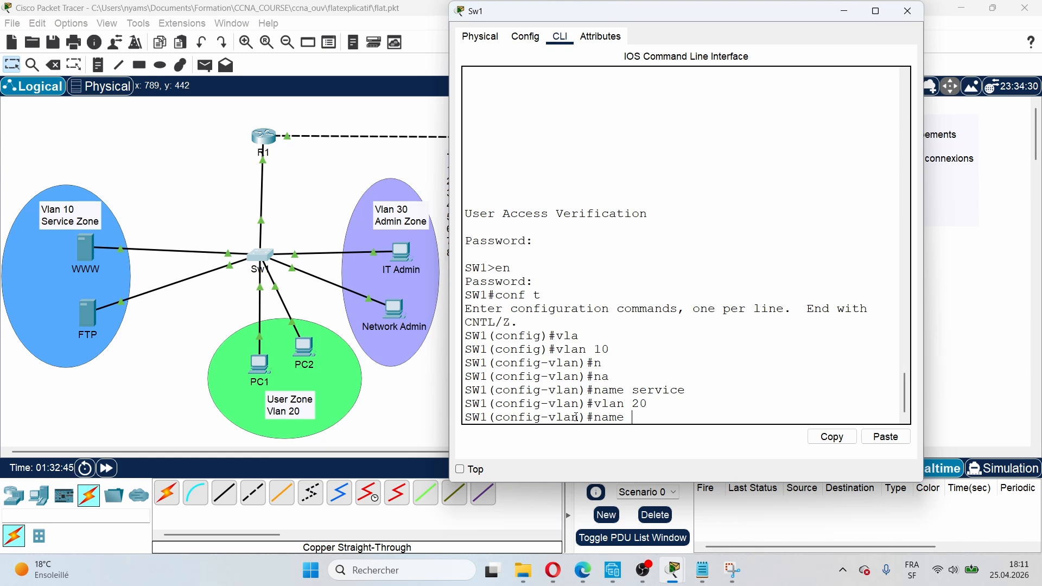
pyautogui.write('user')
pyautogui.press('Return')
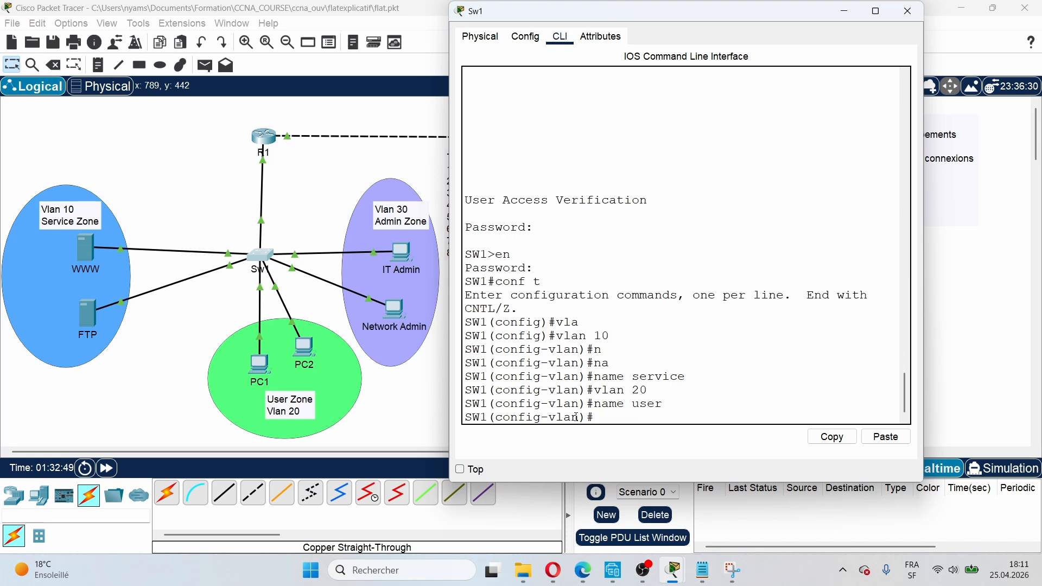
# Step: Create VLAN 30 and name it admin
pyautogui.write('vlan 30')
pyautogui.press('Return')
pyautogui.write('bame')
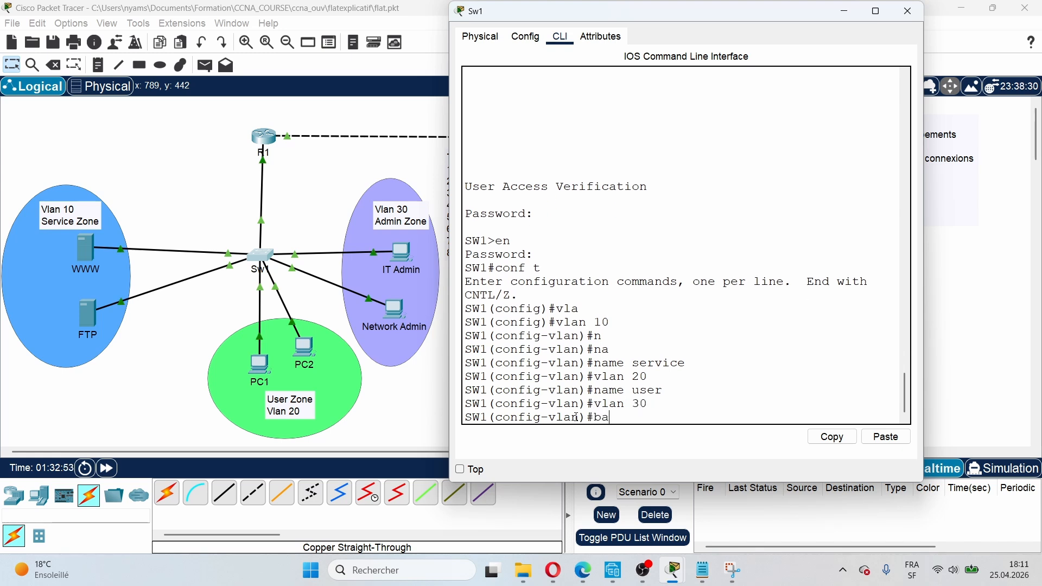
pyautogui.press('BackSpace')
pyautogui.press('BackSpace')
pyautogui.press('BackSpace')
pyautogui.press('BackSpace')
pyautogui.write('na')
pyautogui.press('Tab')
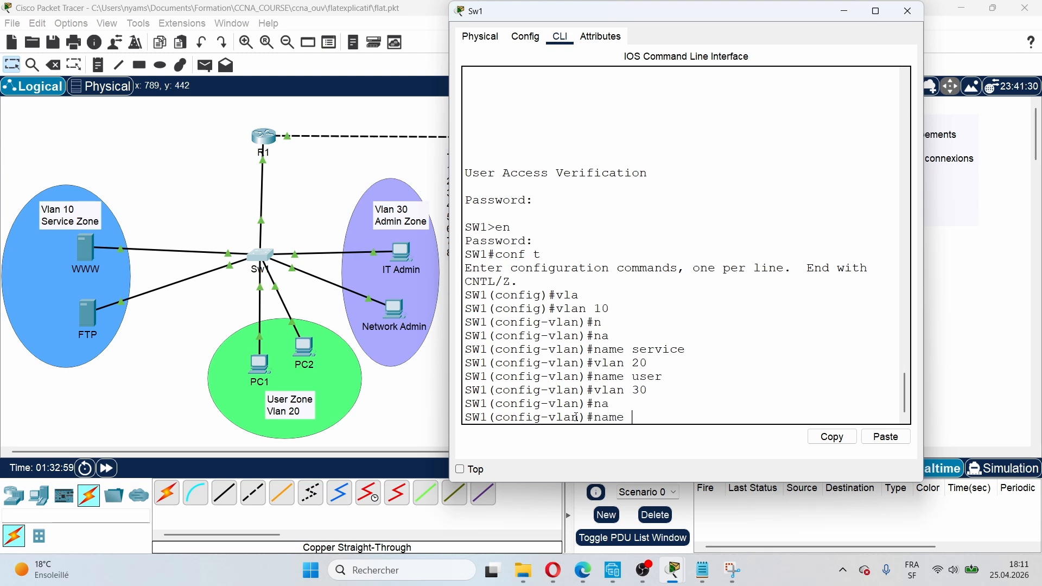
pyautogui.write('s')
pyautogui.press('BackSpace')
pyautogui.write('admin')
pyautogui.press('Return')
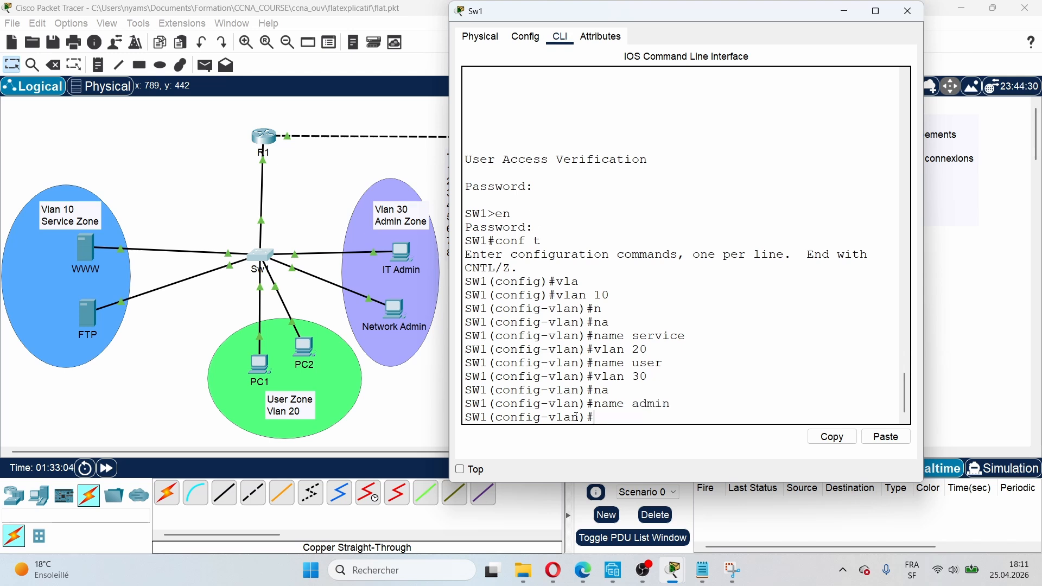
# Step: Run 'do sh vlan br' to confirm VLANs service, user and admin are active
pyautogui.click(873, 16)
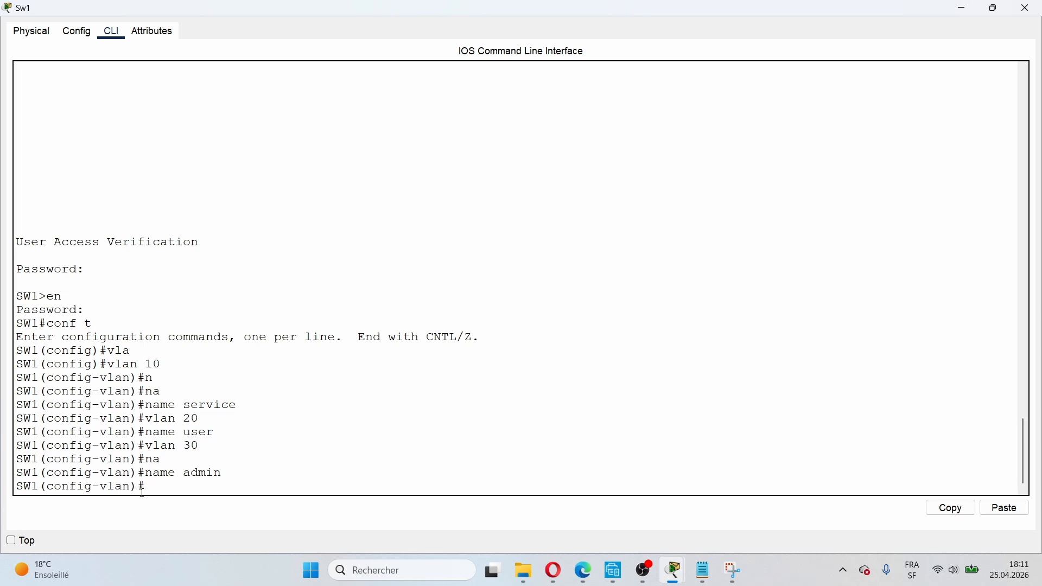
pyautogui.write('do sh vlan br')
pyautogui.press('Return')
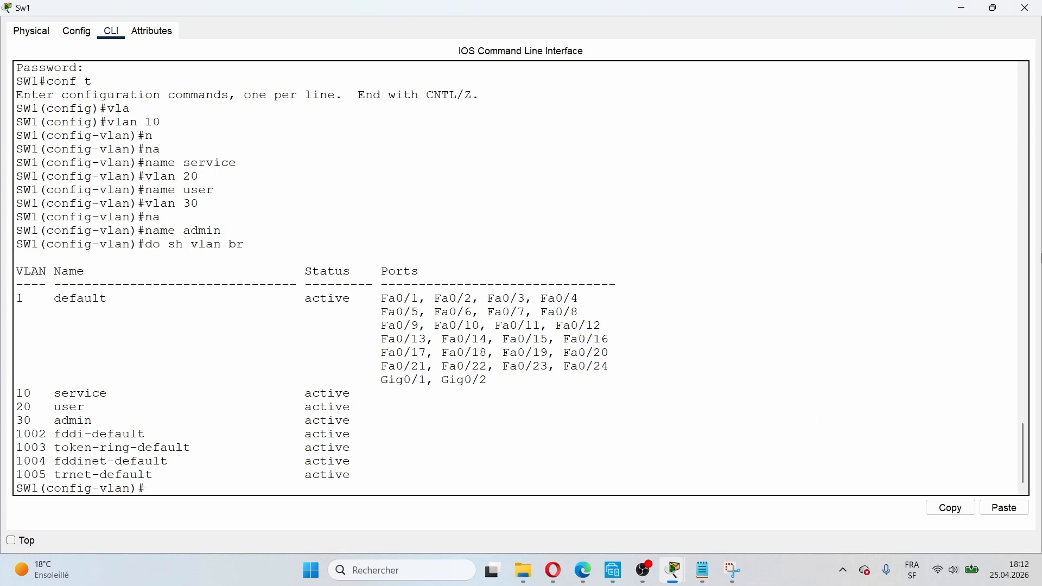
pyautogui.click(995, 9)
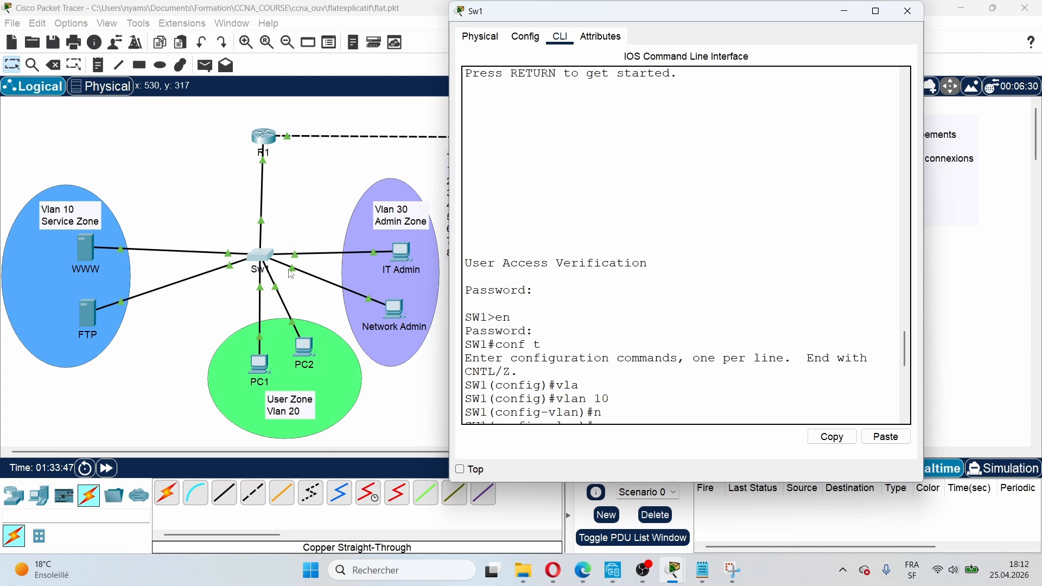
pyautogui.scroll(-10, 648, 376)
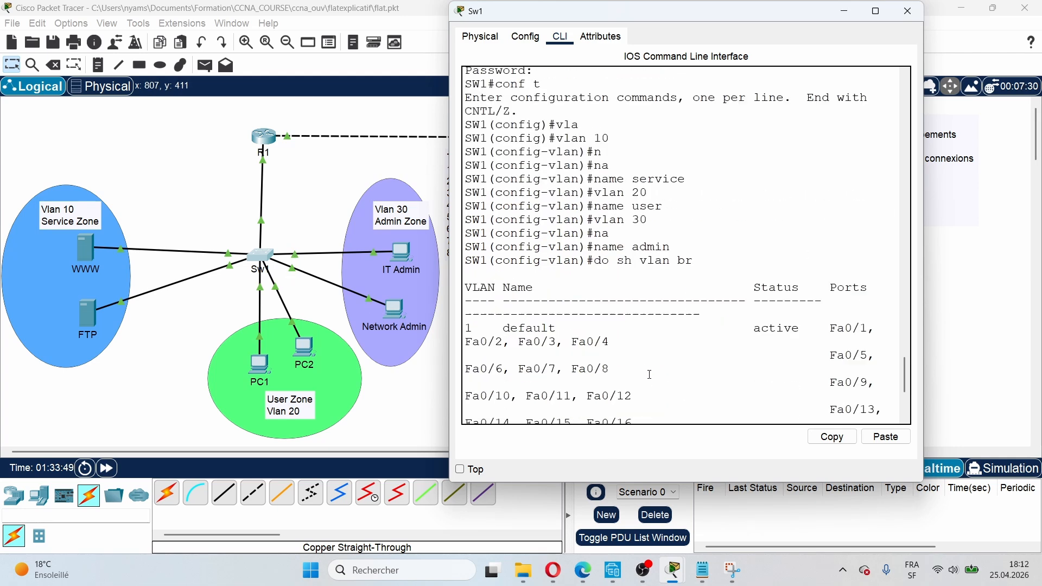
pyautogui.scroll(-2, 647, 376)
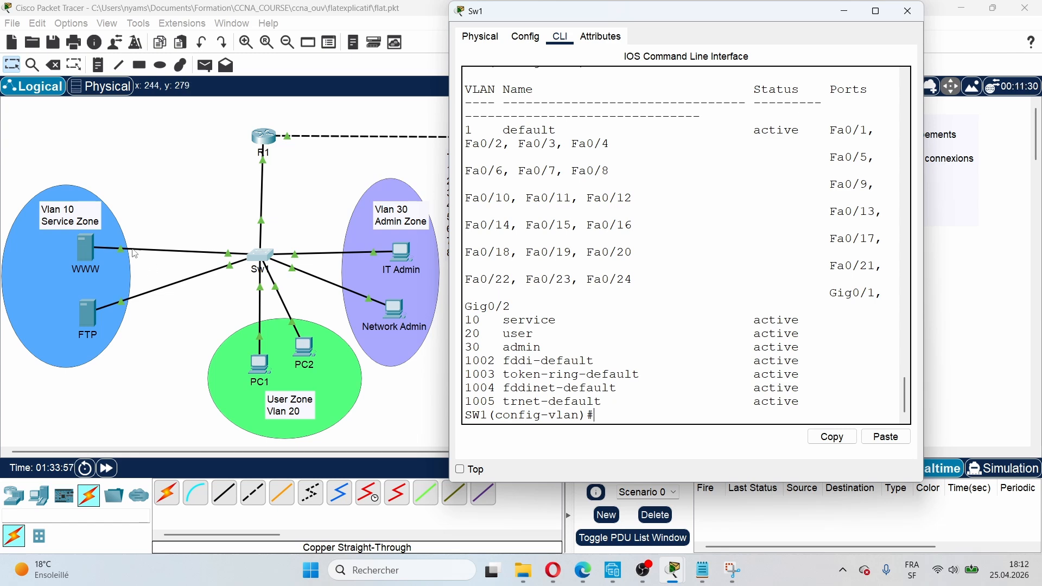
pyautogui.click(192, 260)
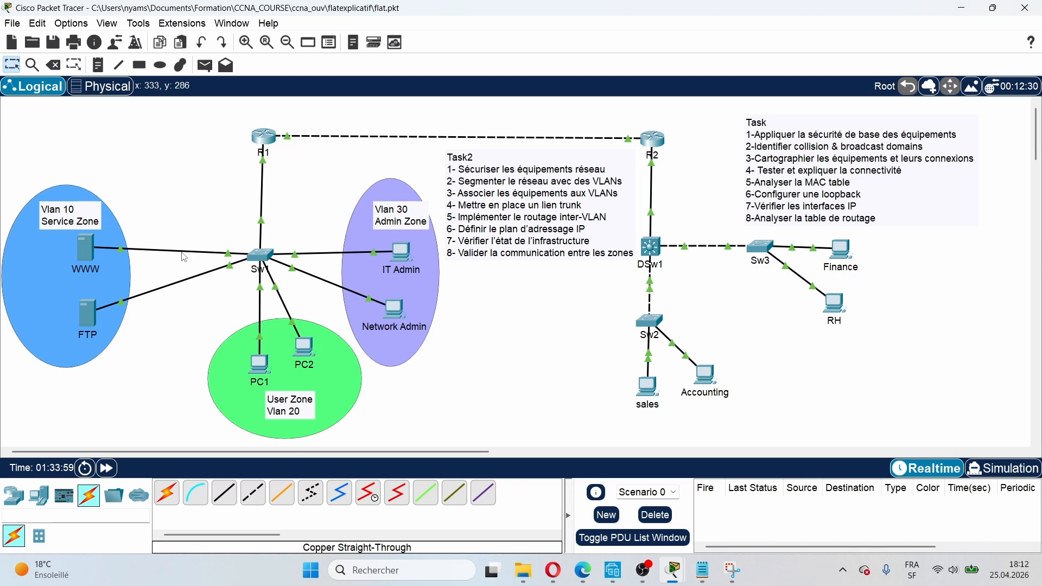
# Step: In SW1's CLI, select interface range f0/1-2 and set switchport mode access
pyautogui.moveTo(230, 256)
pyautogui.click(262, 256)
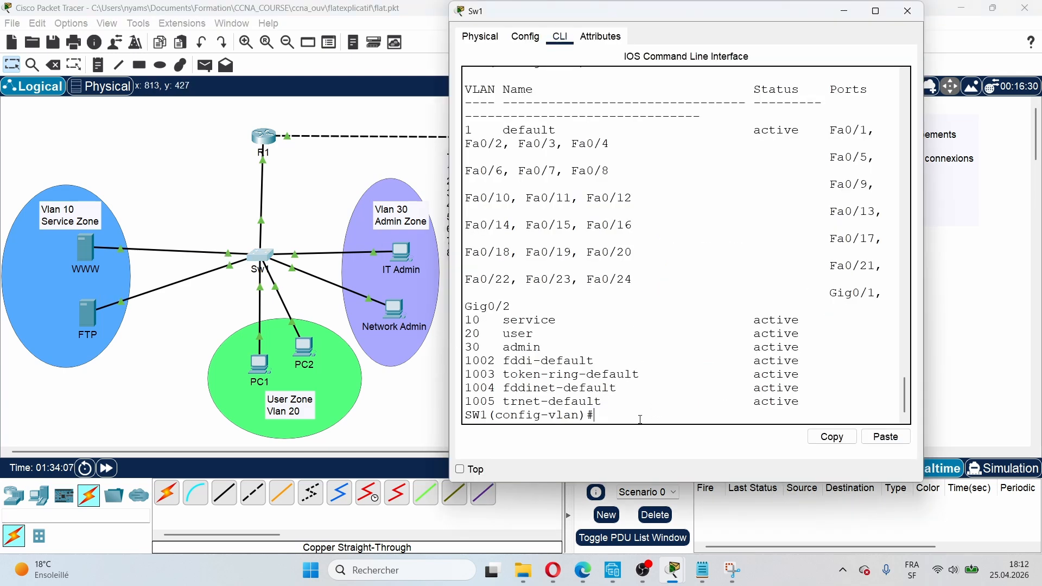
pyautogui.press('Return')
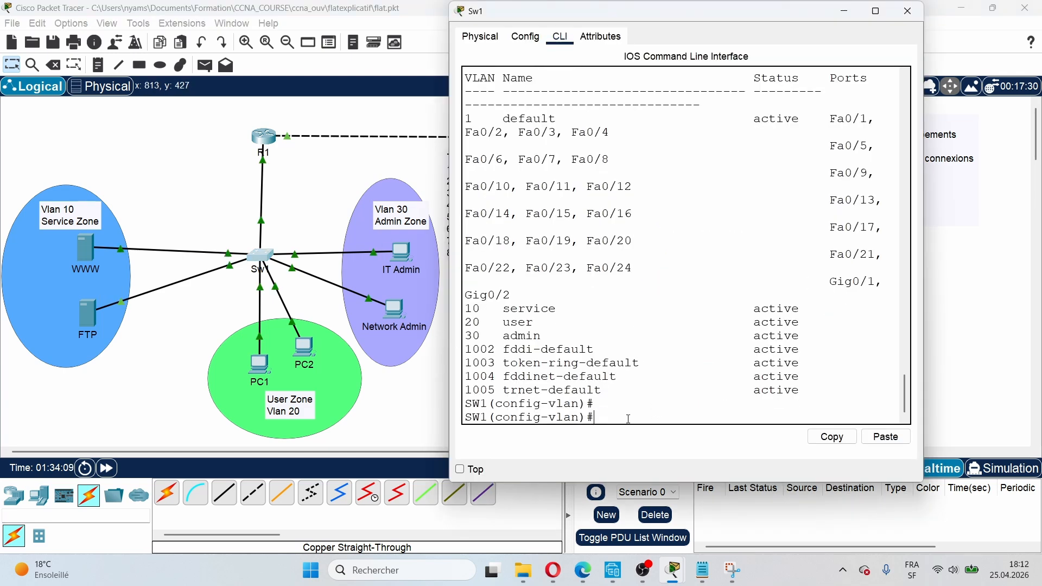
pyautogui.write('in')
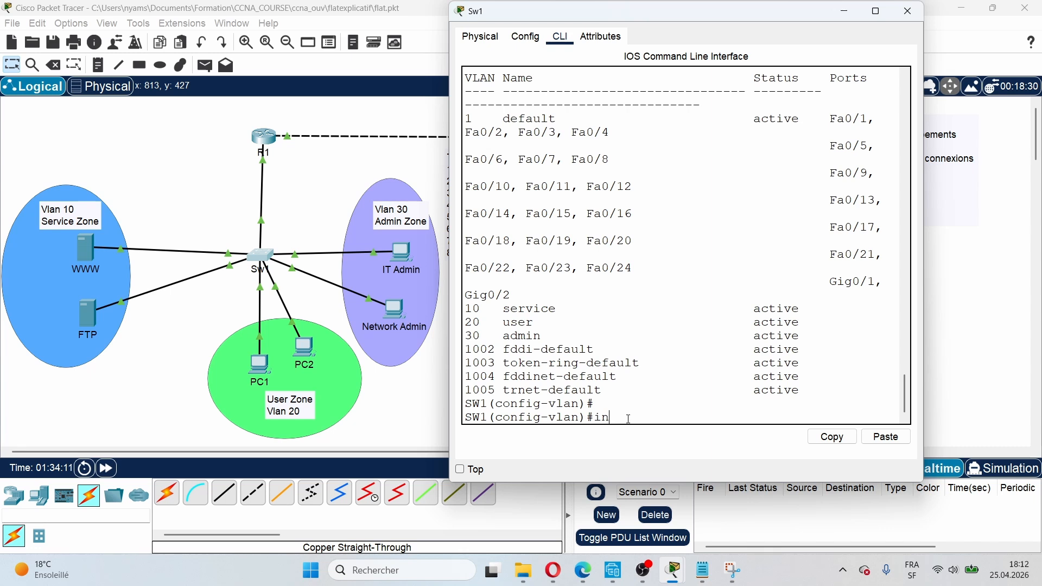
pyautogui.write('t range f0/1-')
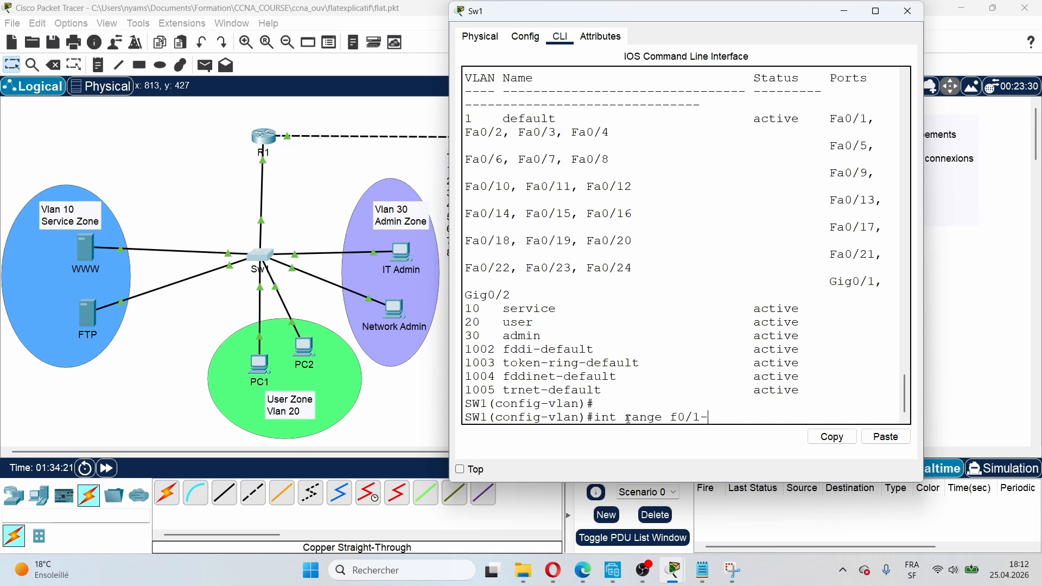
pyautogui.write('2')
pyautogui.press('Return')
pyautogui.write('sw')
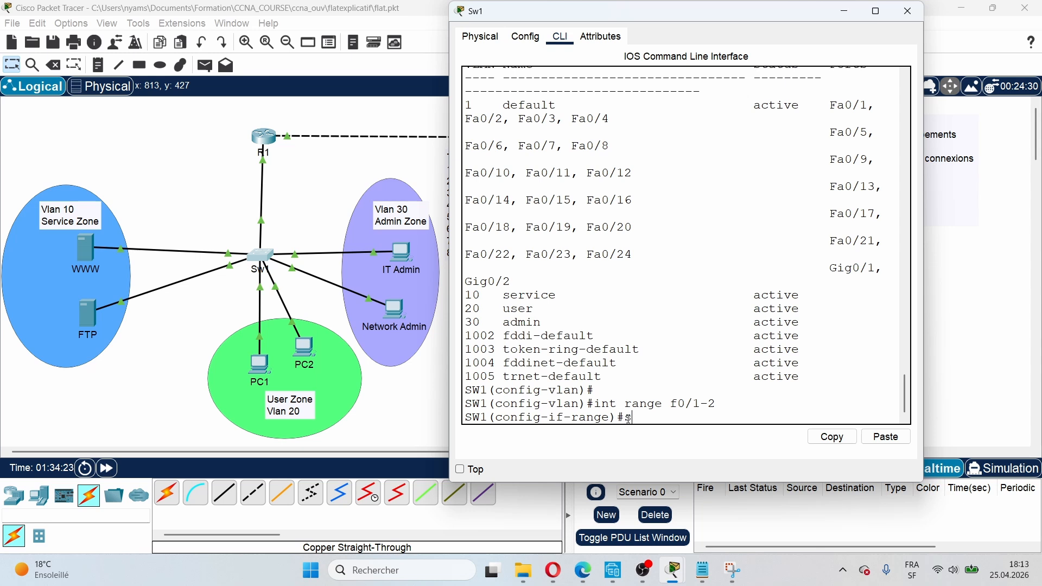
pyautogui.press('Tab')
pyautogui.write('mo')
pyautogui.press('Tab')
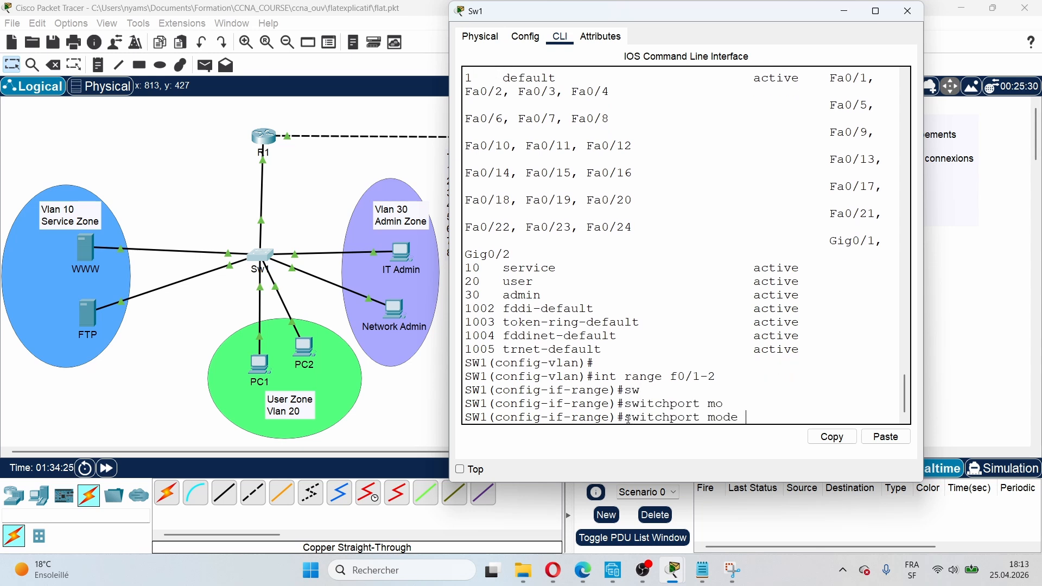
pyautogui.write('ac')
pyautogui.press('Tab')
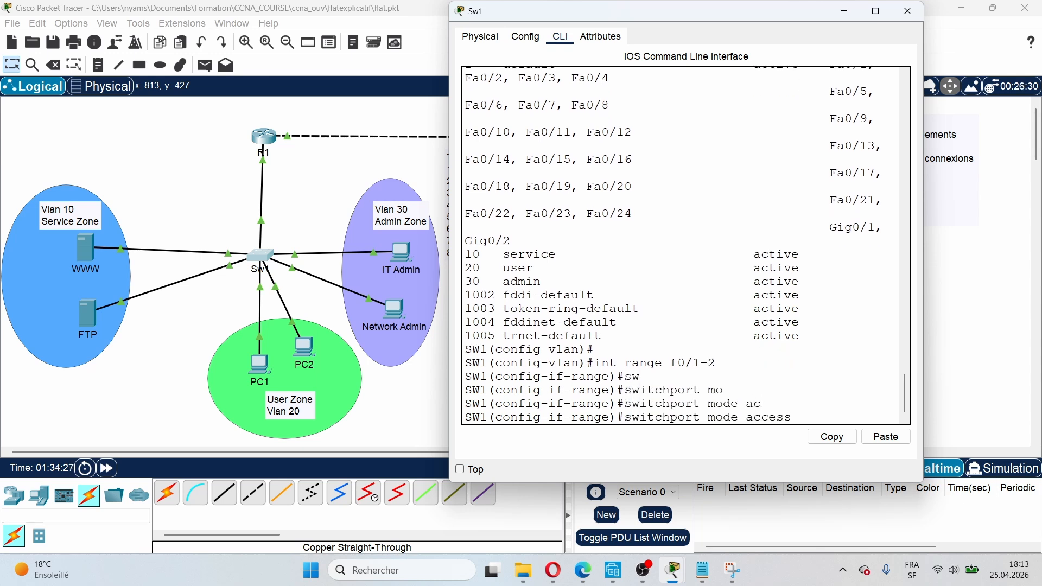
pyautogui.press('Return')
# Step: Assign ports Fa0/1–2 to access VLAN 10
pyautogui.write('sw')
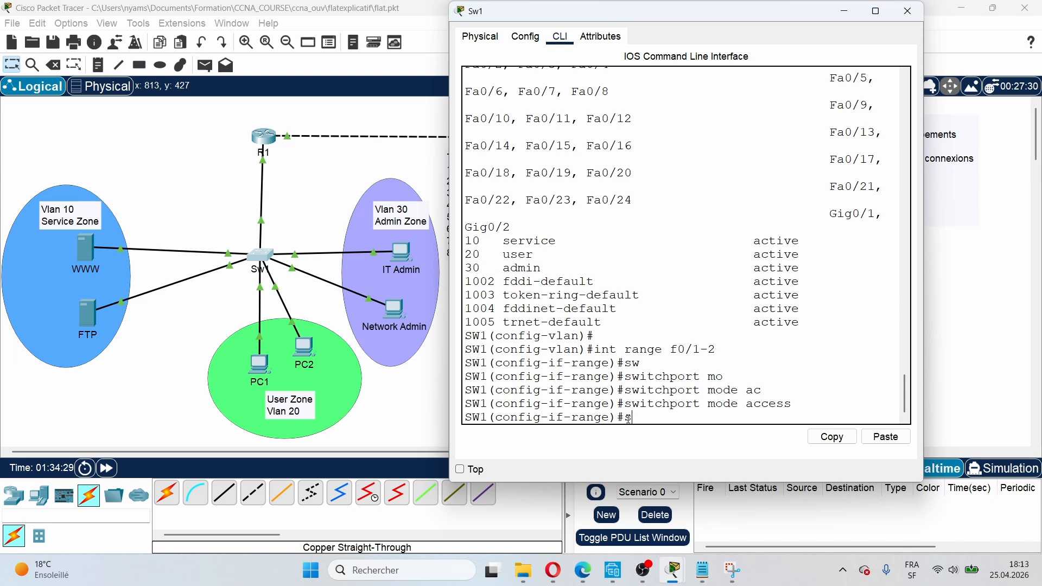
pyautogui.press('Tab')
pyautogui.write('ac')
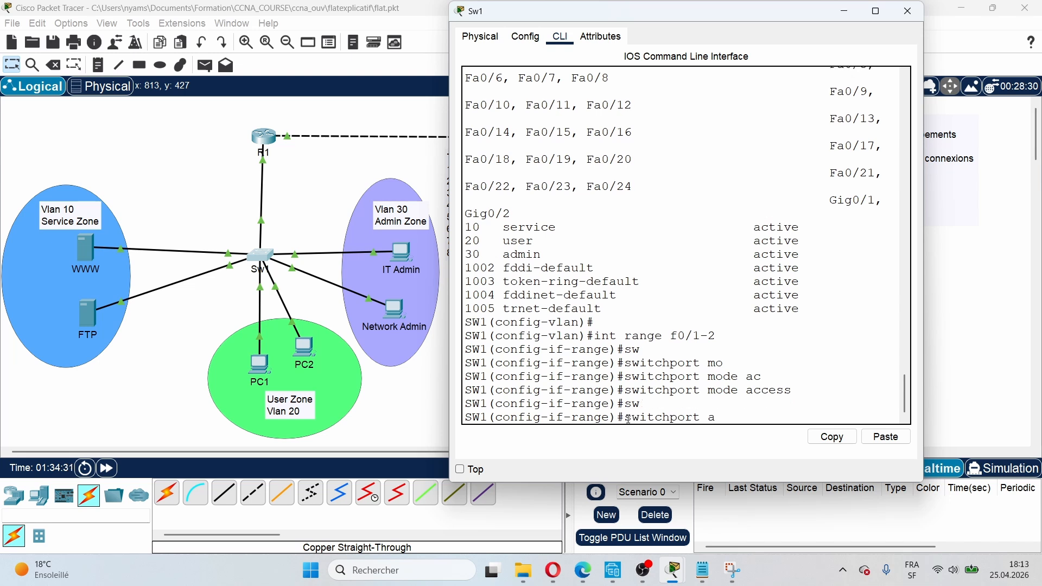
pyautogui.press('Tab')
pyautogui.write('v')
pyautogui.press('Tab')
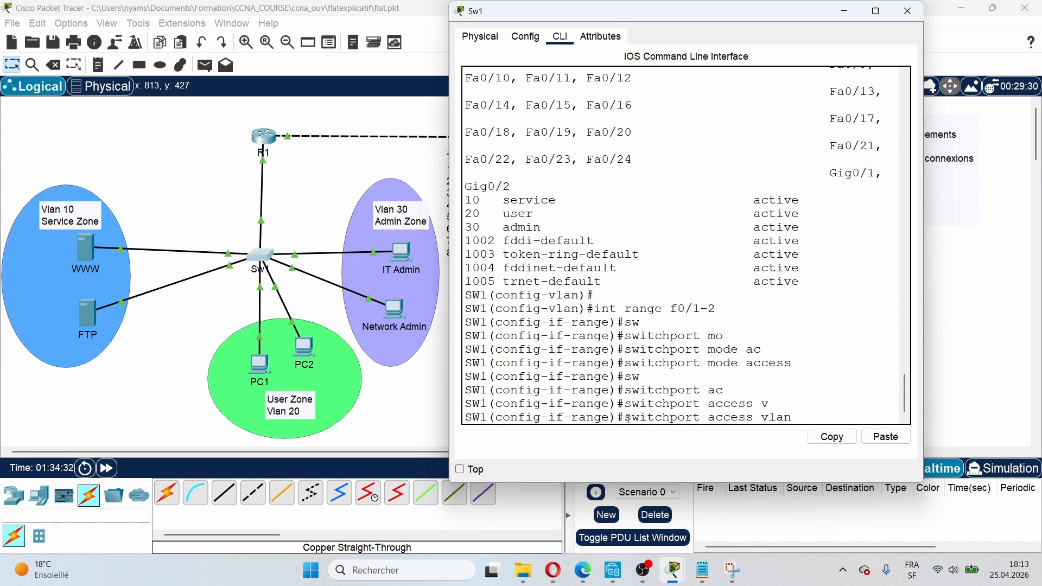
pyautogui.write('10')
pyautogui.press('Return')
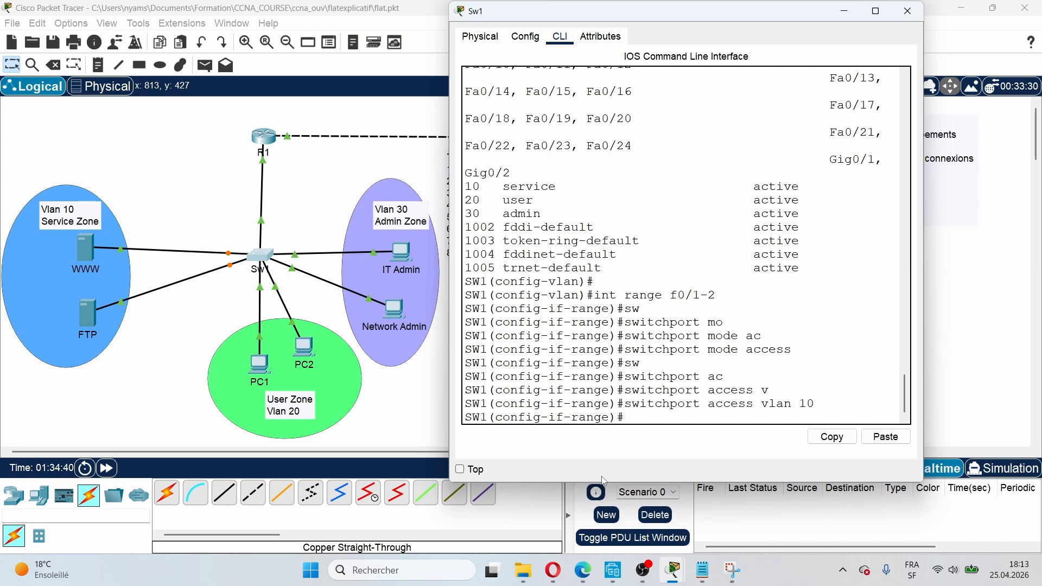
# Step: Return to SW1's console and exit the Fa0/1–2 range to global configuration
pyautogui.click(207, 371)
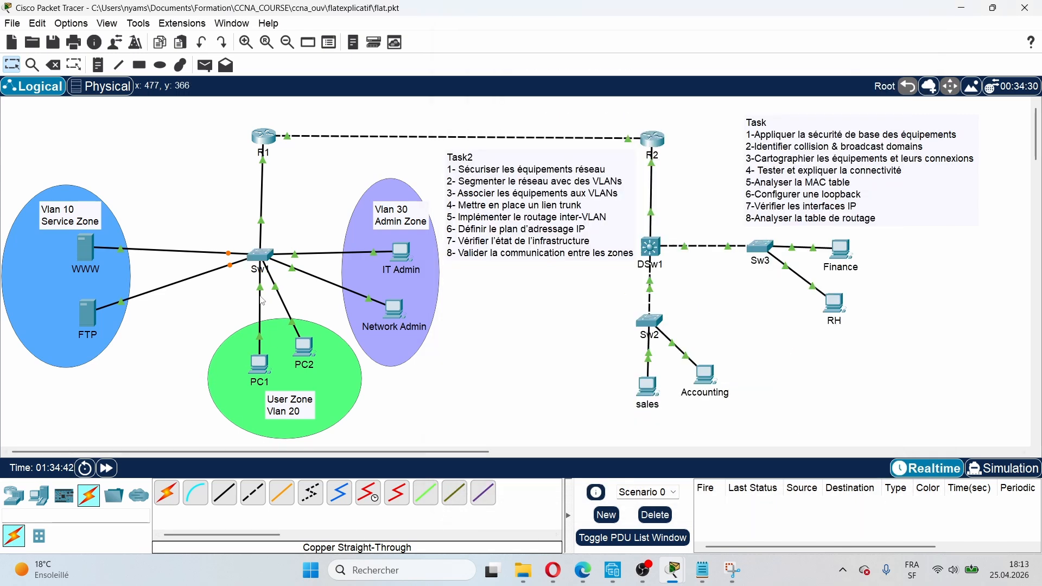
pyautogui.moveTo(263, 302)
pyautogui.click(267, 257)
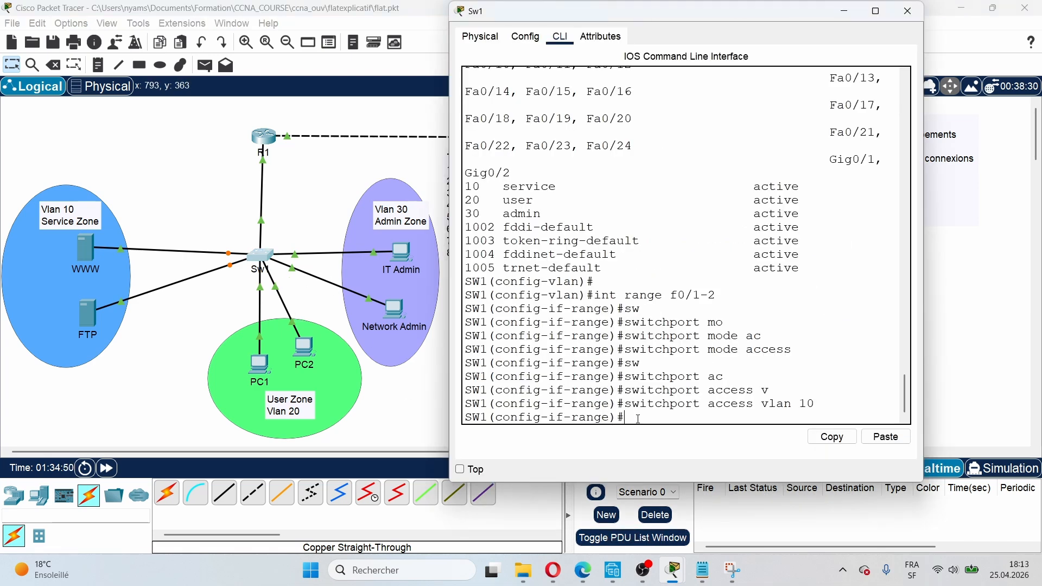
pyautogui.write('sw')
pyautogui.press('BackSpace')
pyautogui.press('BackSpace')
pyautogui.write('int ran')
pyautogui.press('Tab')
pyautogui.press('BackSpace')
pyautogui.press('BackSpace')
pyautogui.press('BackSpace')
pyautogui.press('BackSpace')
pyautogui.press('BackSpace')
pyautogui.press('BackSpace')
pyautogui.press('BackSpace')
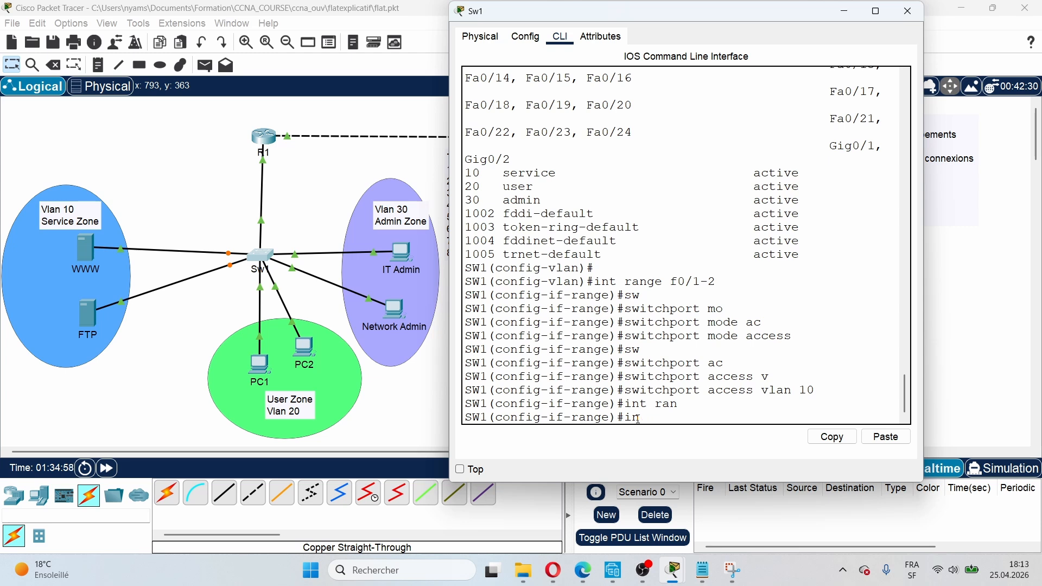
pyautogui.write('ex')
pyautogui.press('Return')
# Step: Enter interface range f0/3-4 on SW1
pyautogui.write('i')
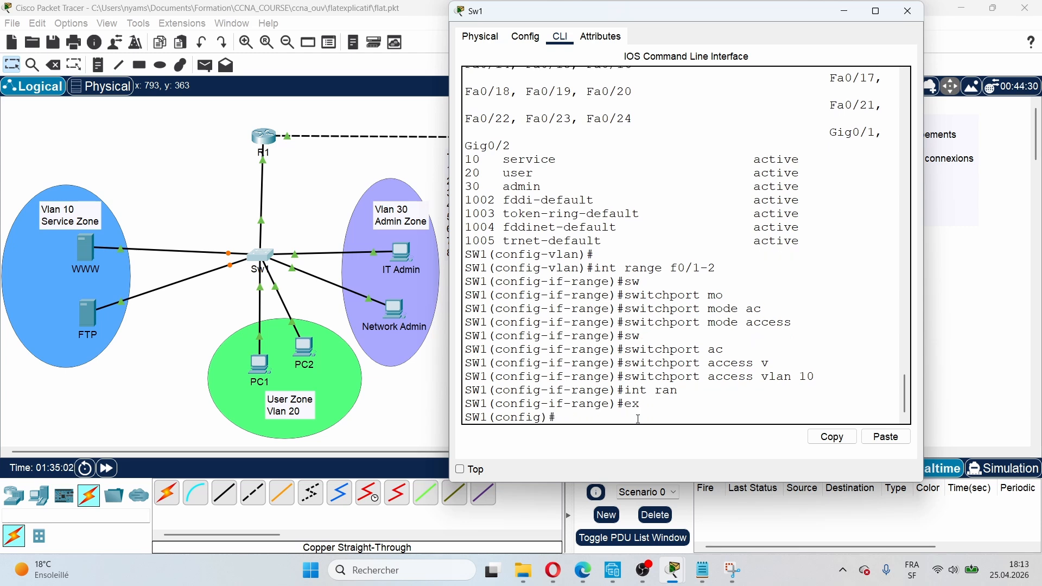
pyautogui.write('nt')
pyautogui.press('Tab')
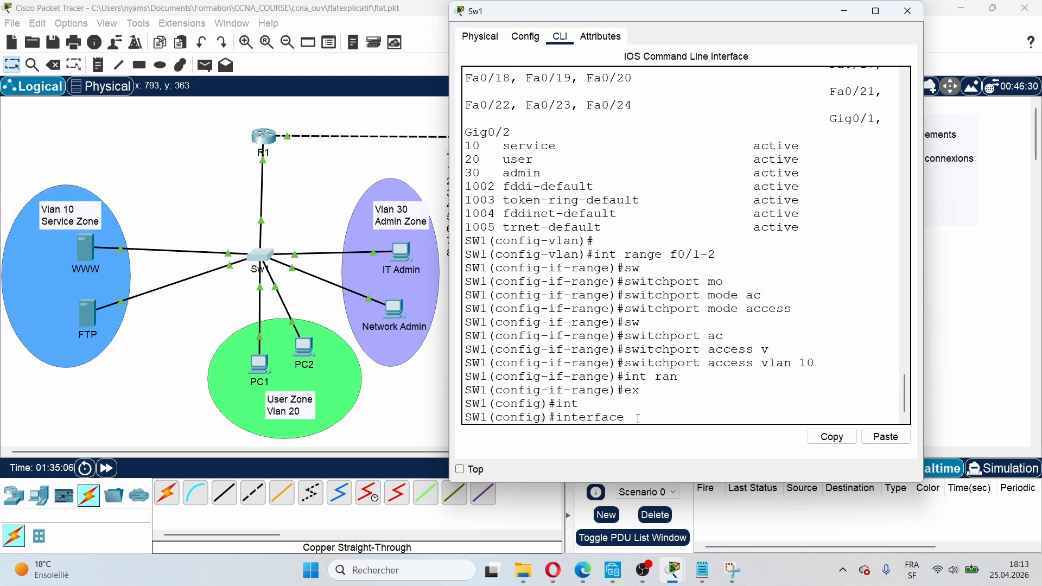
pyautogui.write('r')
pyautogui.press('Tab')
pyautogui.write('f')
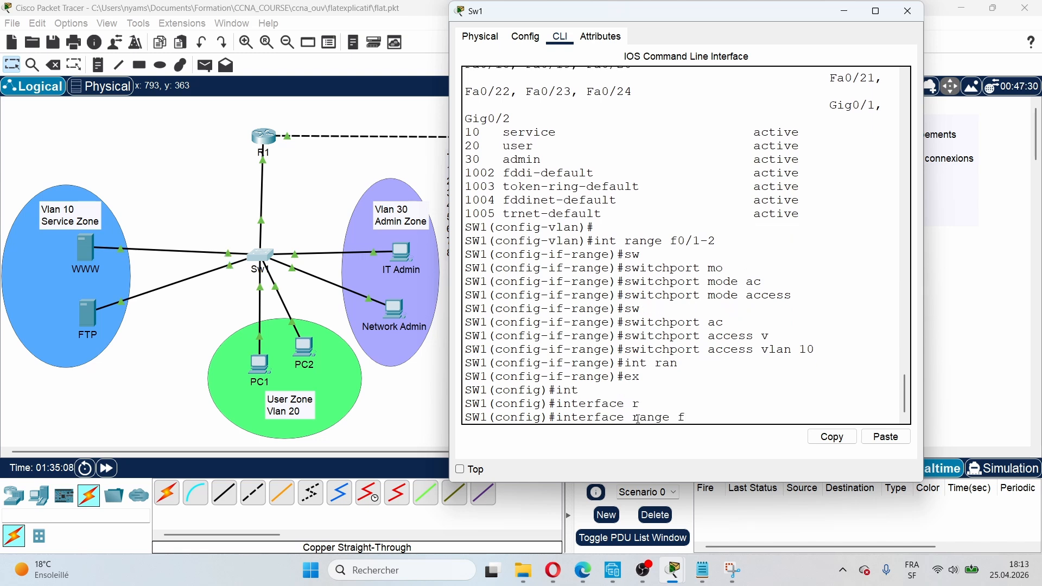
pyautogui.write('0/3-4')
pyautogui.press('Return')
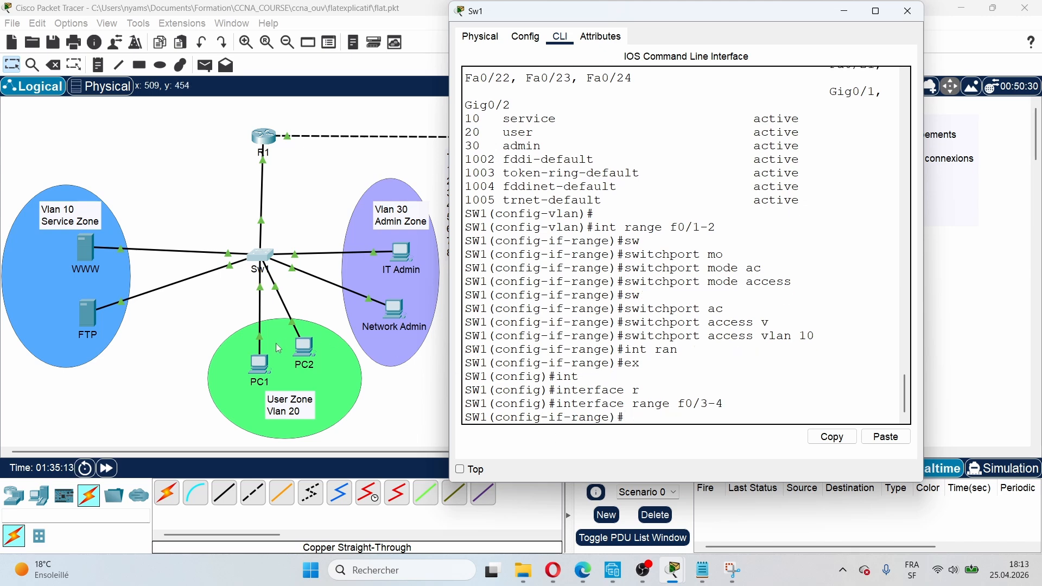
pyautogui.click(276, 343)
# Step: In SW1's CLI, make ports Fa0/3–4 access ports with 'switchport mode access'
pyautogui.click(240, 311)
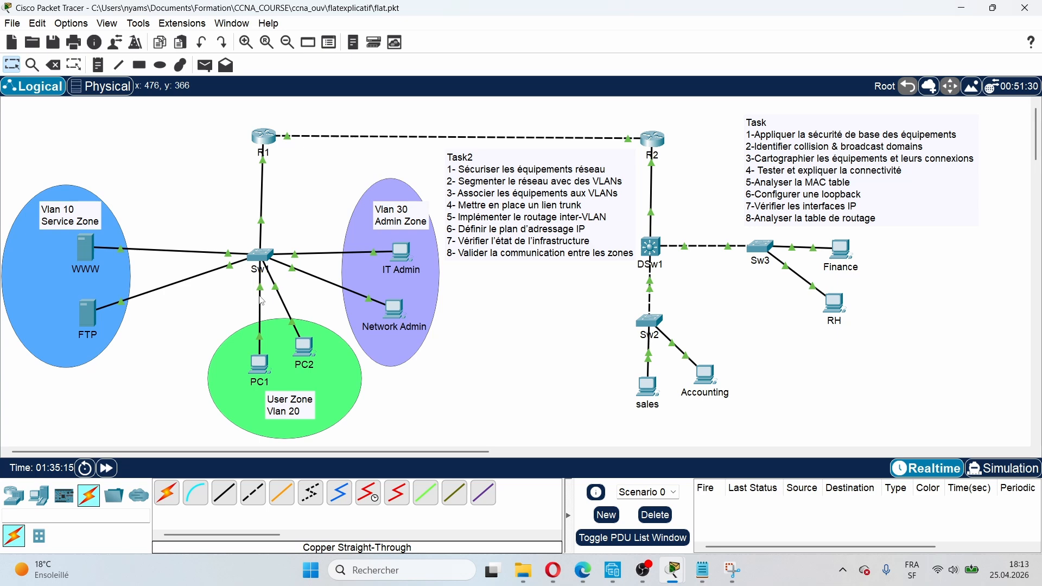
pyautogui.moveTo(262, 300)
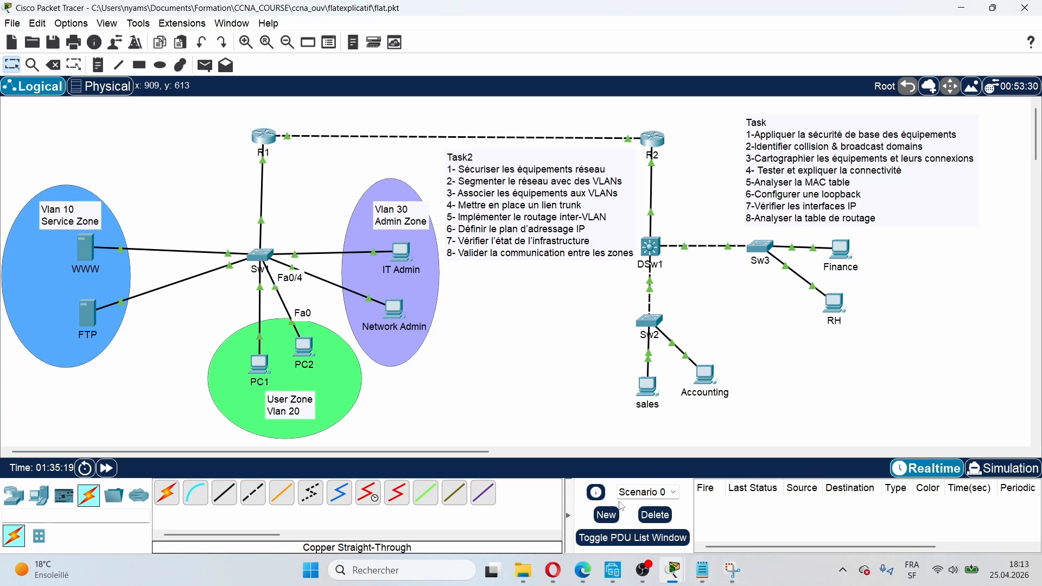
pyautogui.click(260, 255)
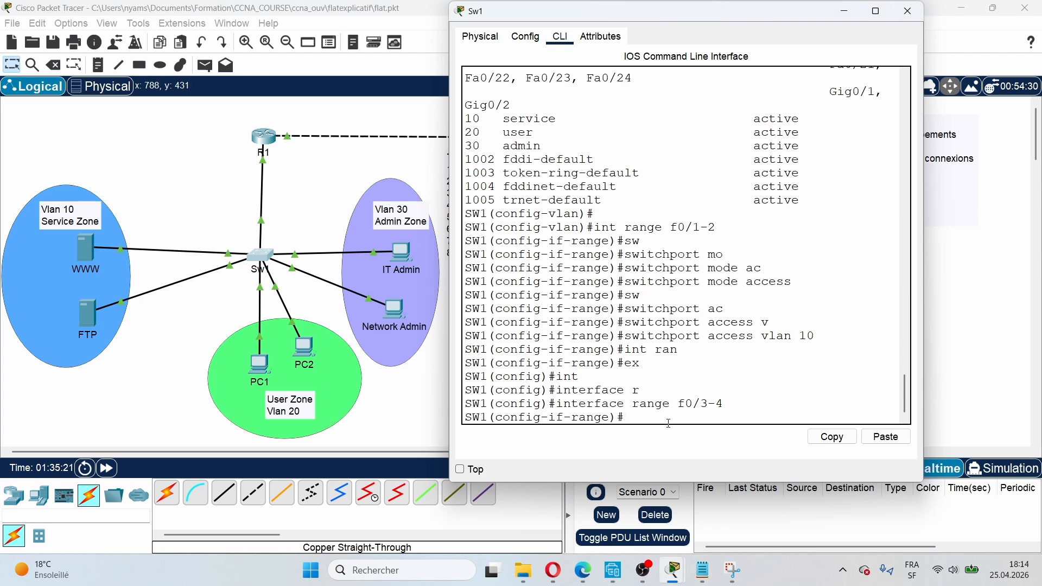
pyautogui.write('sw')
pyautogui.press('Tab')
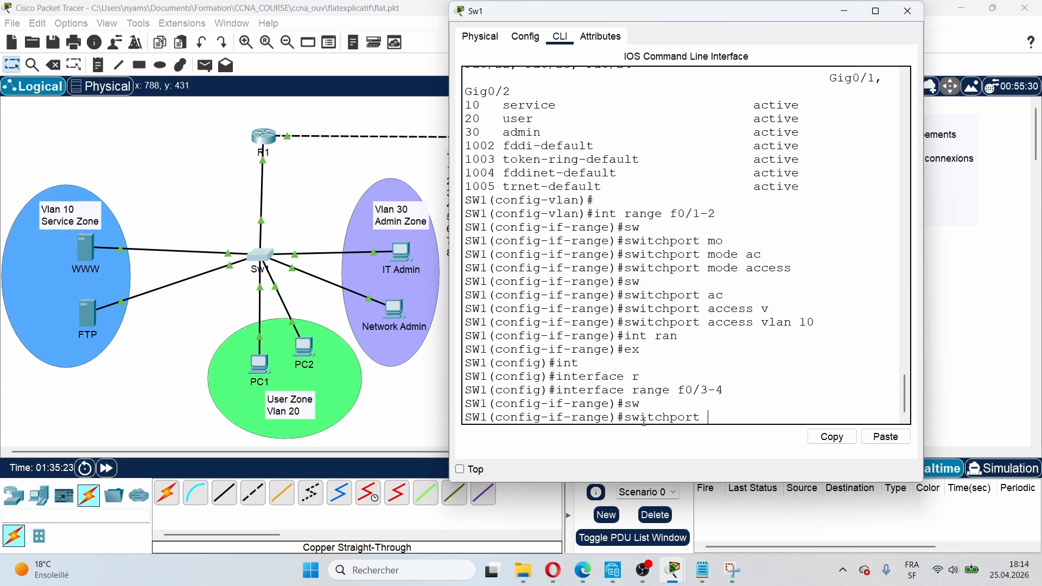
pyautogui.write('mo')
pyautogui.press('Tab')
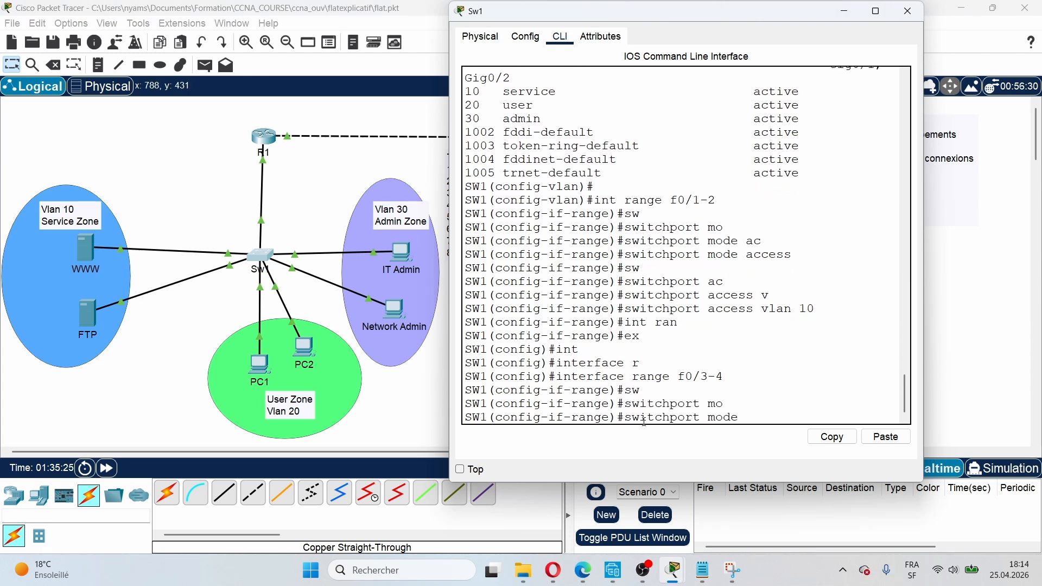
pyautogui.write('ac')
pyautogui.press('Tab')
pyautogui.press('Return')
# Step: Assign Fa0/3–4 to VLAN 20 with 'switchport access vlan 20', then return to the topology canvas
pyautogui.write('sw')
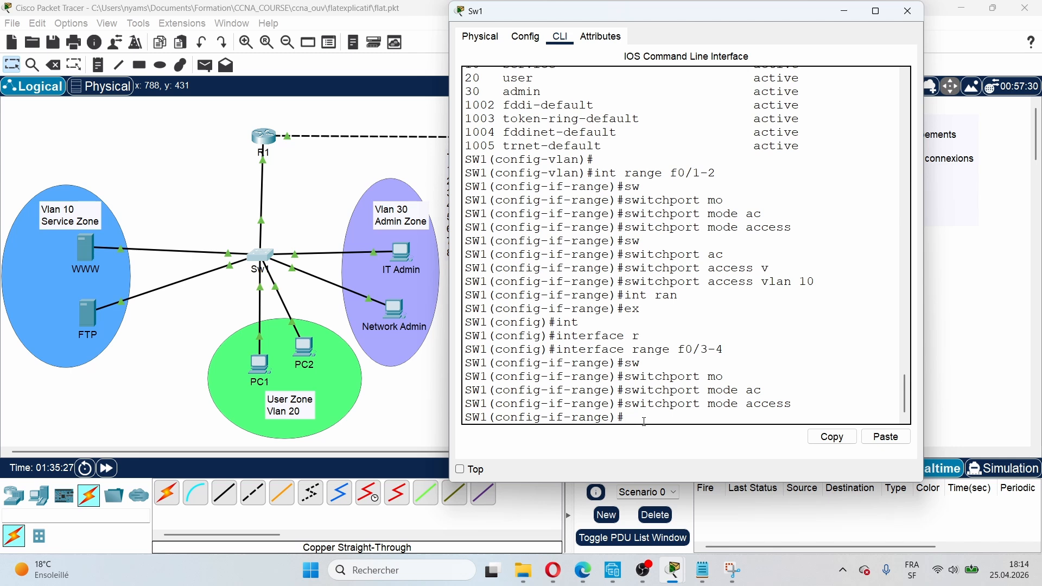
pyautogui.press('Tab')
pyautogui.write('ac')
pyautogui.press('Tab')
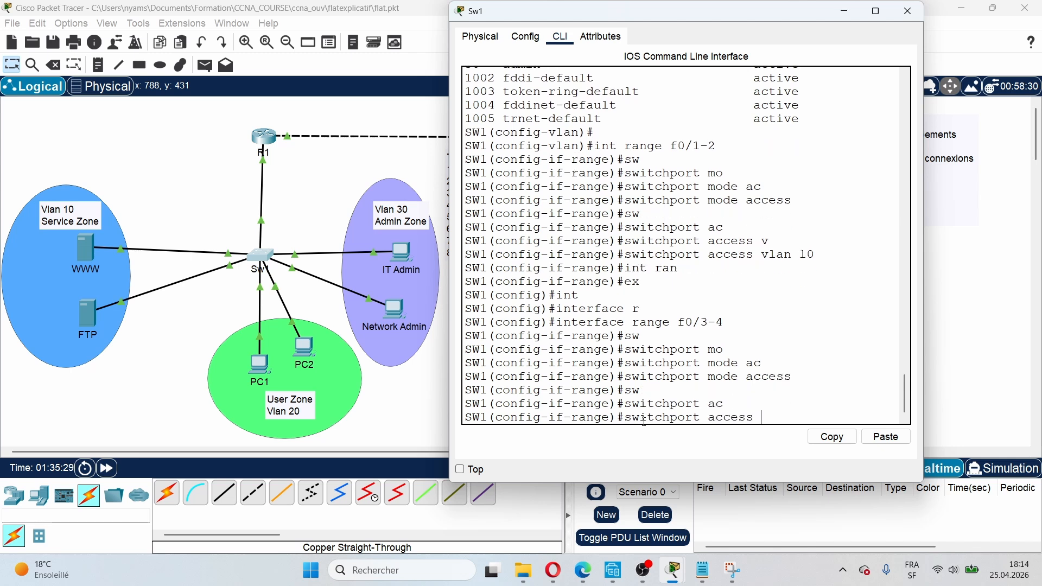
pyautogui.write('vl')
pyautogui.press('Tab')
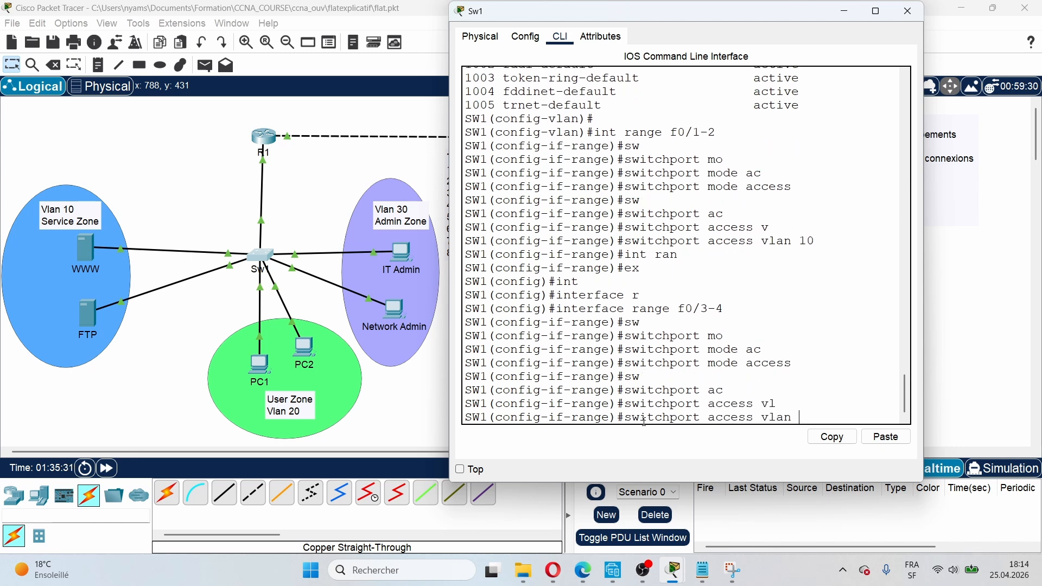
pyautogui.press('Return')
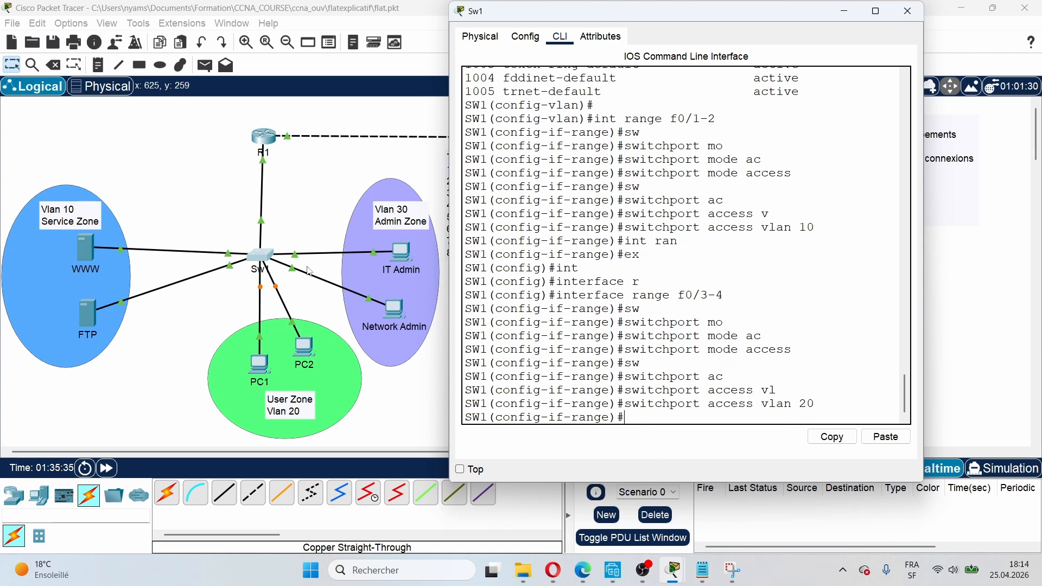
pyautogui.click(239, 273)
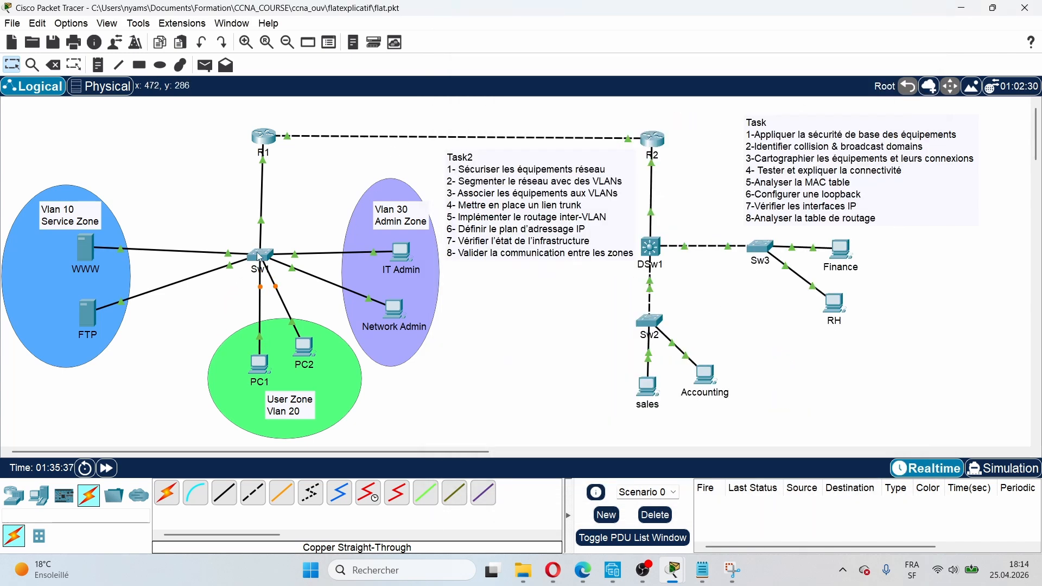
pyautogui.moveTo(259, 257)
pyautogui.moveTo(300, 274)
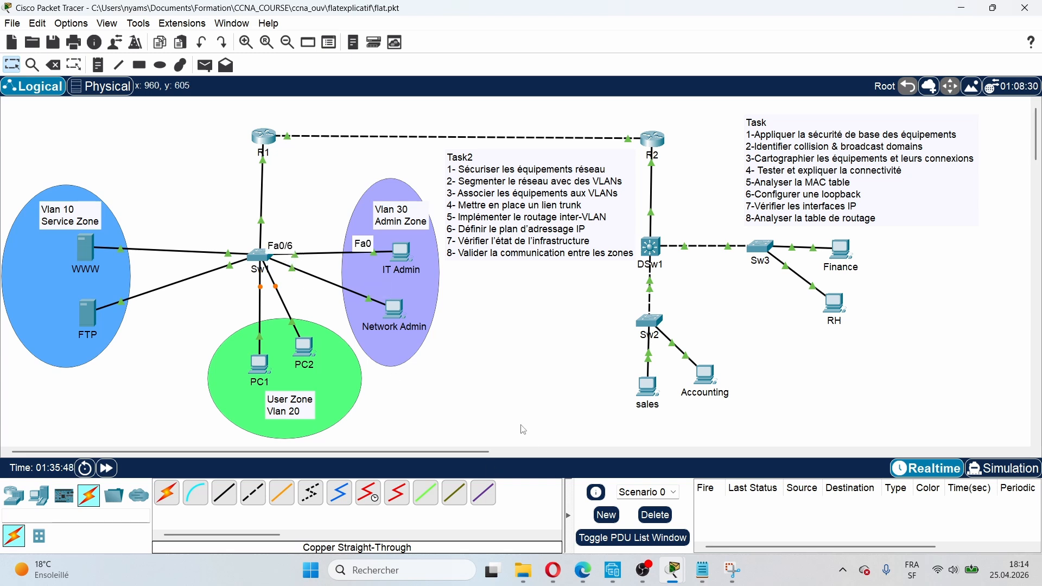
# Step: In SW1's CLI, select interface range Fa0/5–6 and set them to access mode
pyautogui.click(260, 255)
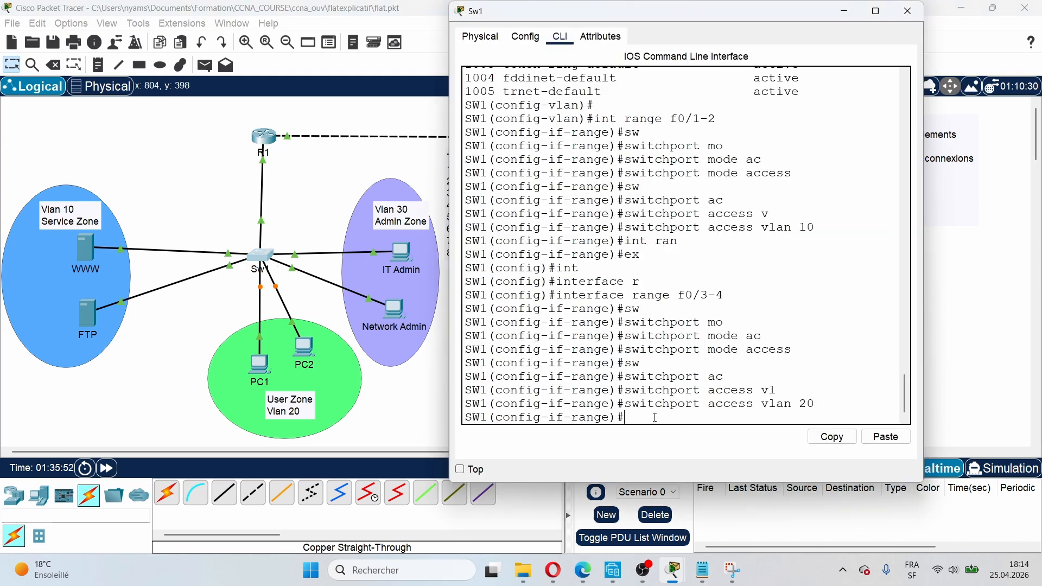
pyautogui.write('int rang f0/5 -6')
pyautogui.press('Return')
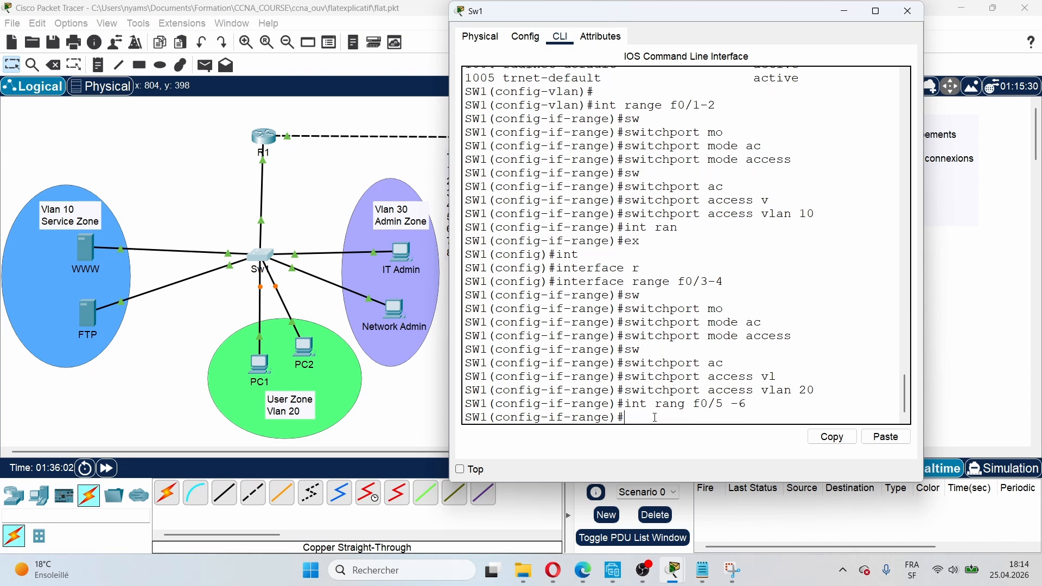
pyautogui.write('sw')
pyautogui.press('Tab')
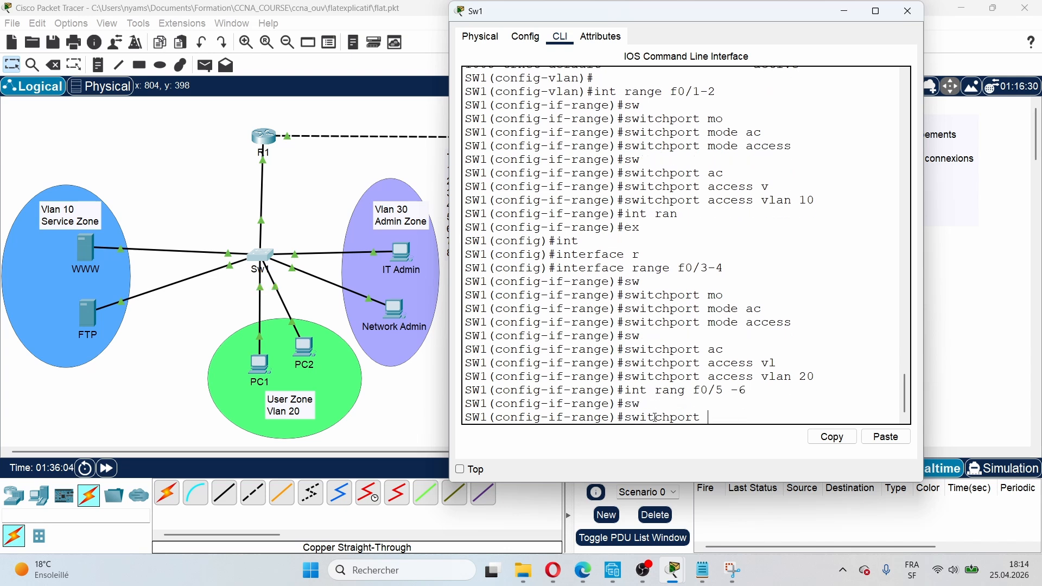
pyautogui.write('m')
pyautogui.press('Tab')
pyautogui.write('ac')
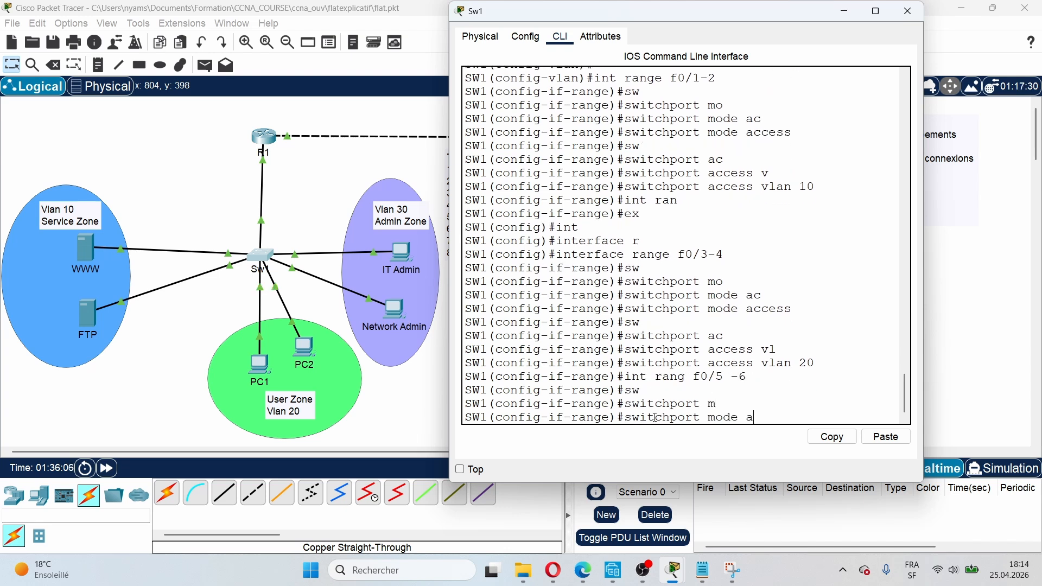
pyautogui.press('Tab')
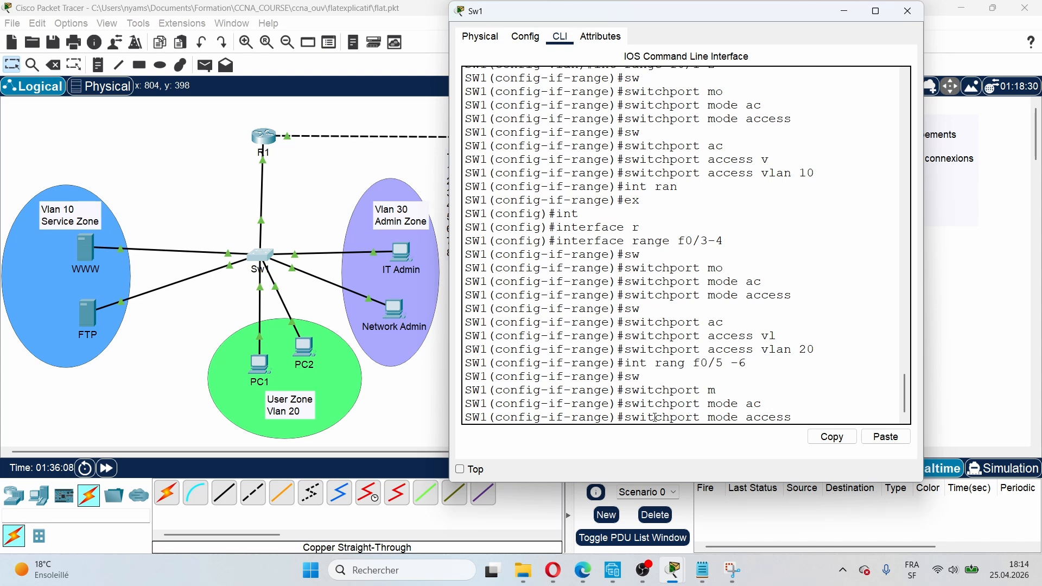
pyautogui.press('Return')
# Step: Assign Fa0/5–6 to VLAN 30 with 'switchport access vlan 30'
pyautogui.write('sw')
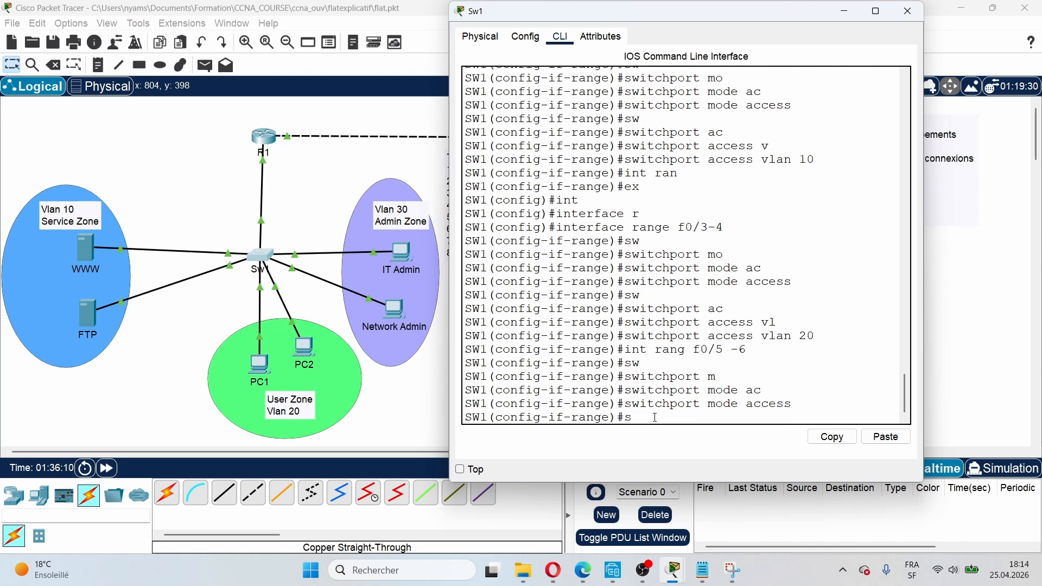
pyautogui.press('Tab')
pyautogui.write('ac')
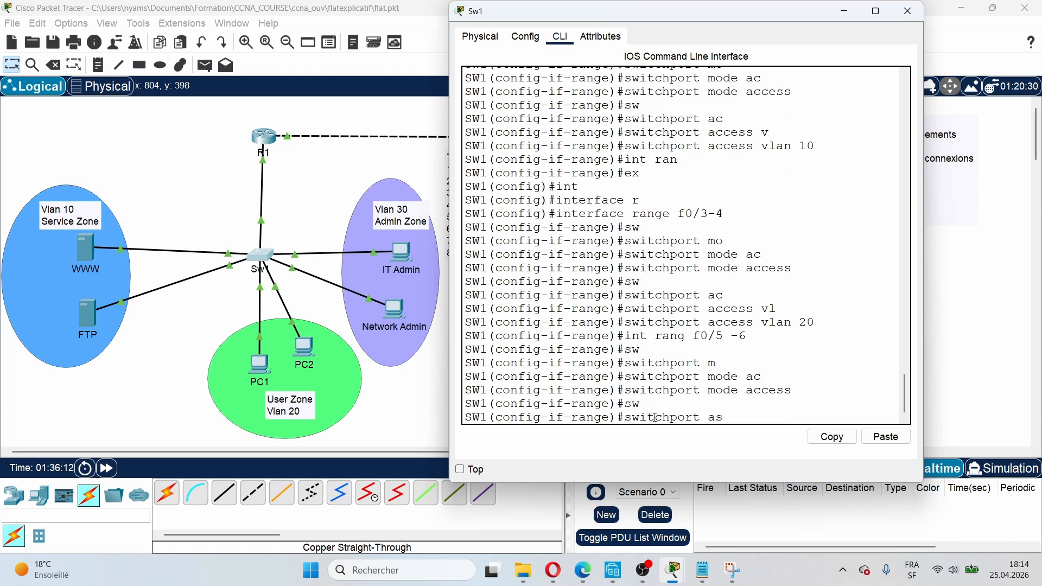
pyautogui.press('BackSpace')
pyautogui.press('Tab')
pyautogui.write('vl')
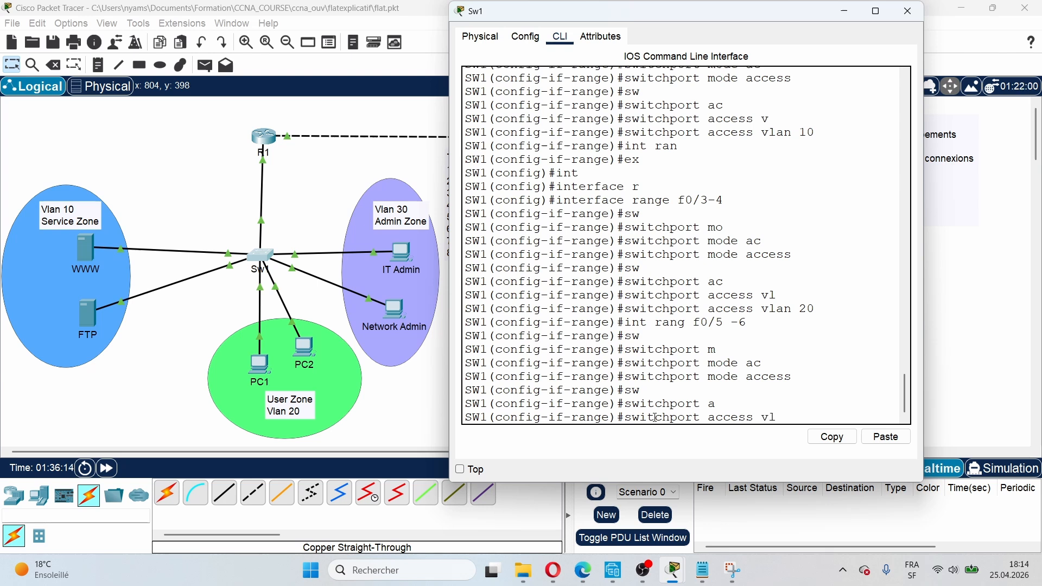
pyautogui.press('Tab')
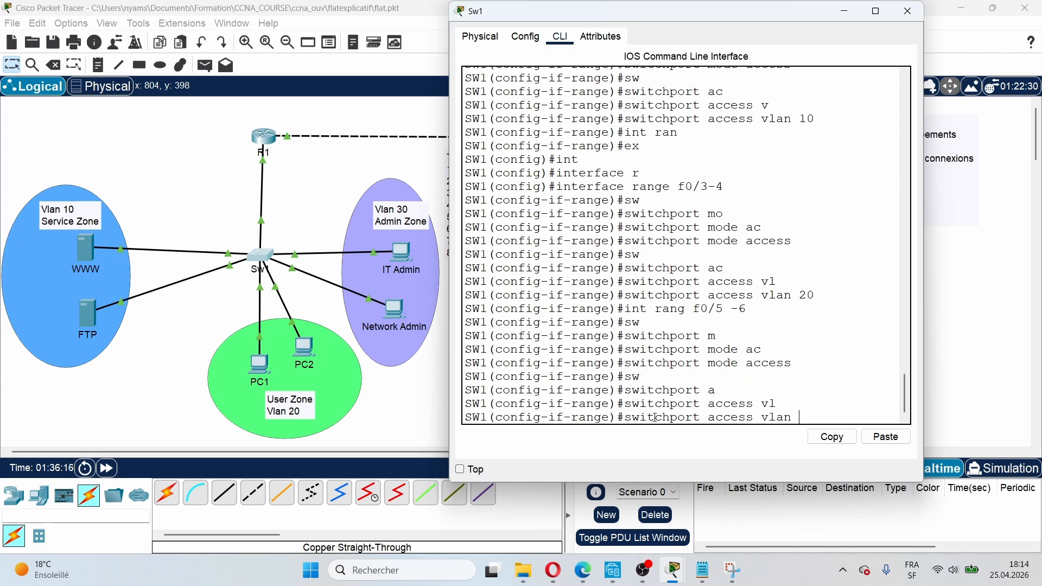
pyautogui.write('30')
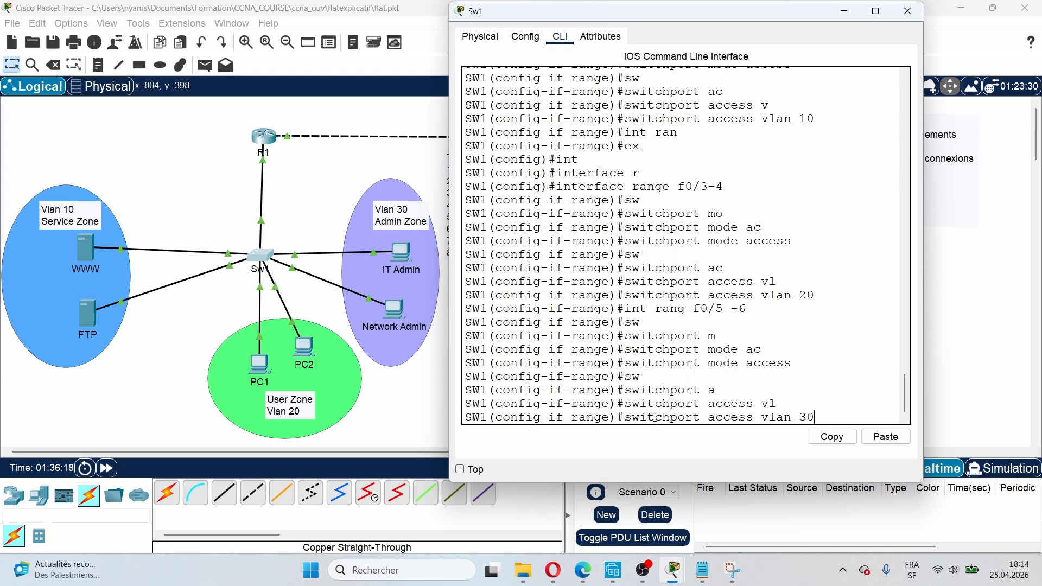
pyautogui.press('Return')
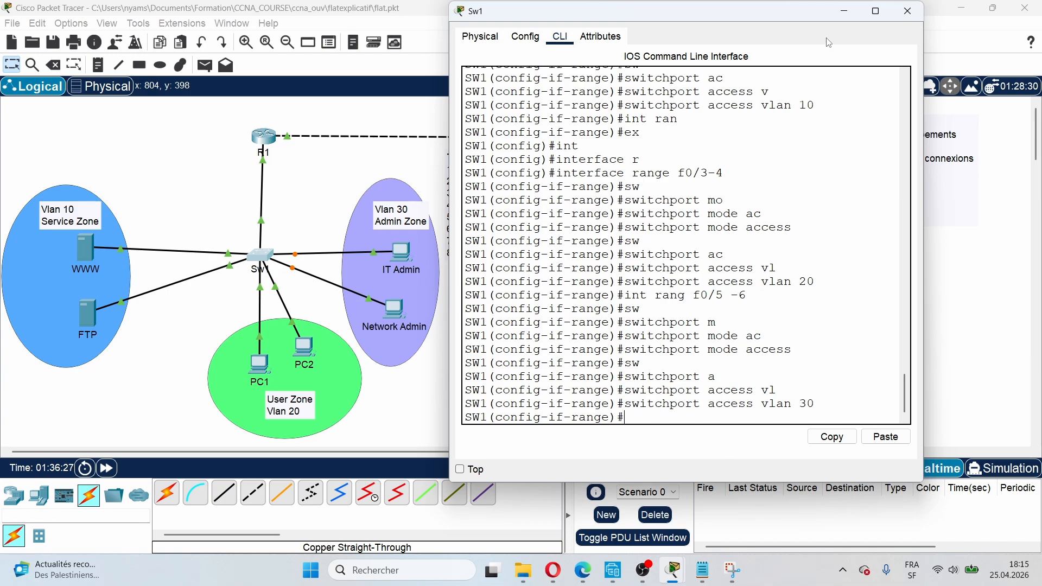
pyautogui.moveTo(759, 12); pyautogui.dragTo(201, 38)
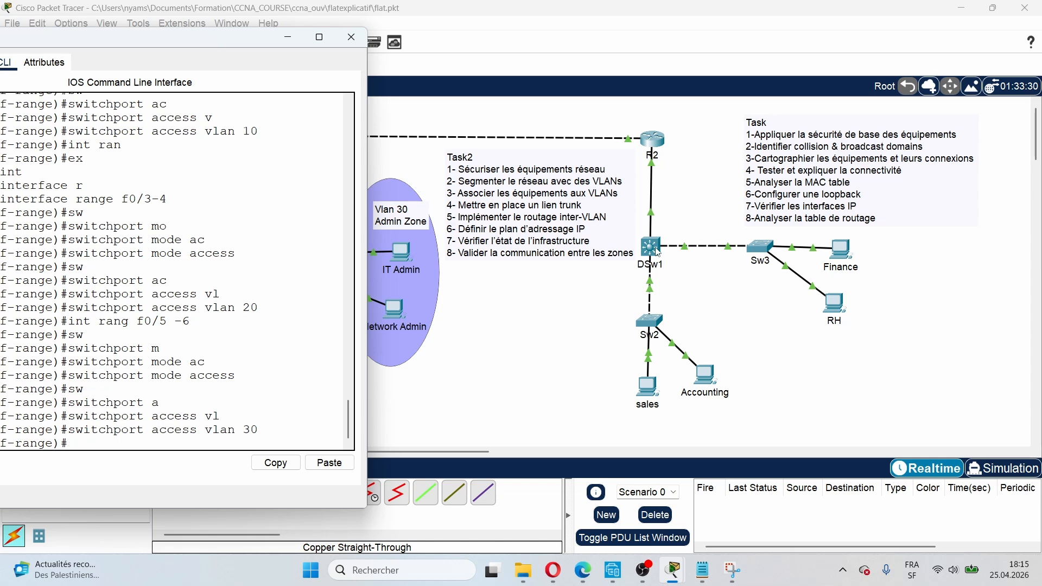
pyautogui.moveTo(198, 45); pyautogui.dragTo(622, 35)
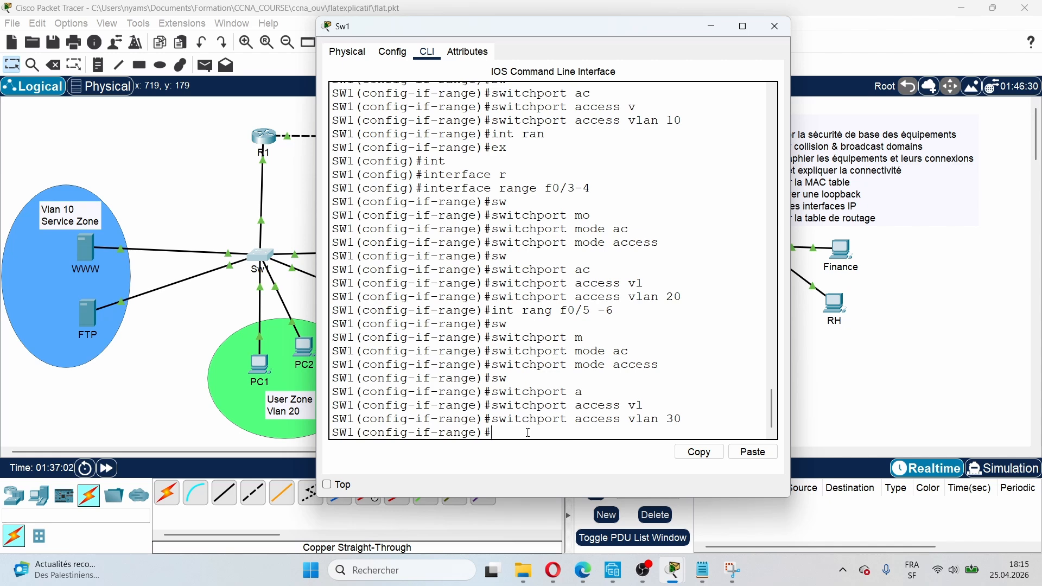
# Step: Bring the topology canvas to the front, sending the Sw1 console behind it
pyautogui.click(203, 210)
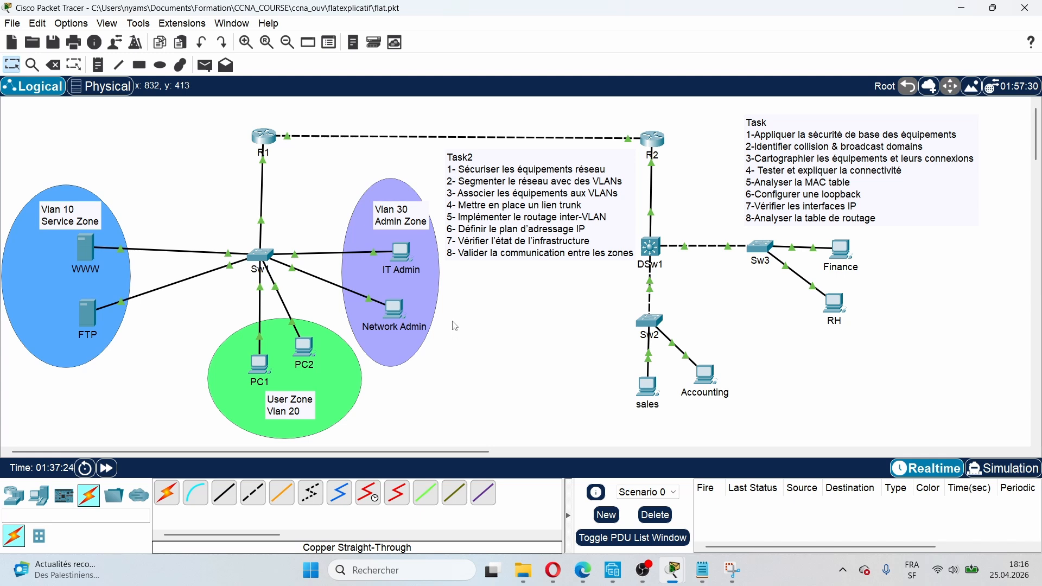
pyautogui.click(643, 569)
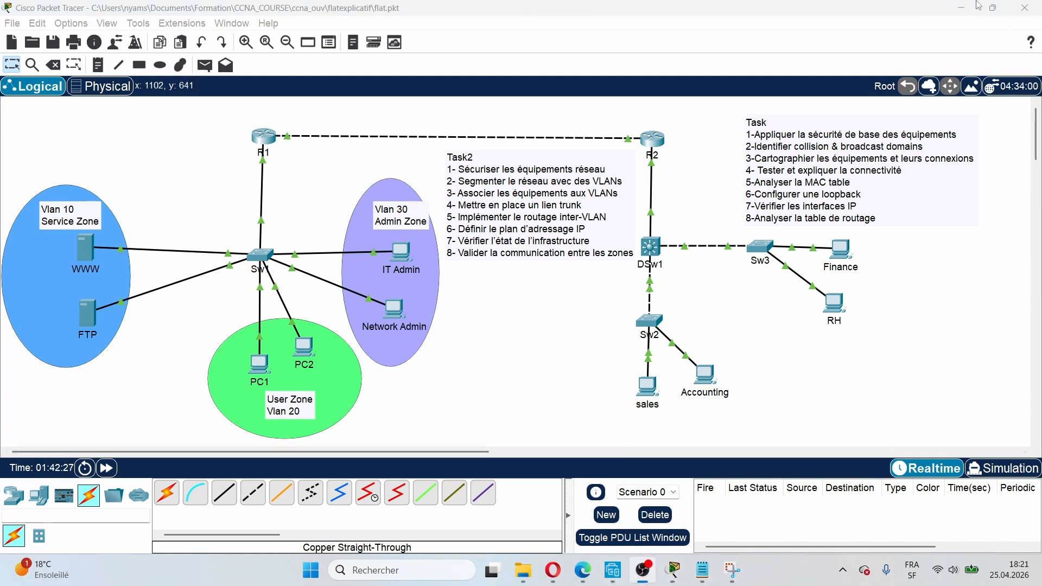
pyautogui.click(963, 2)
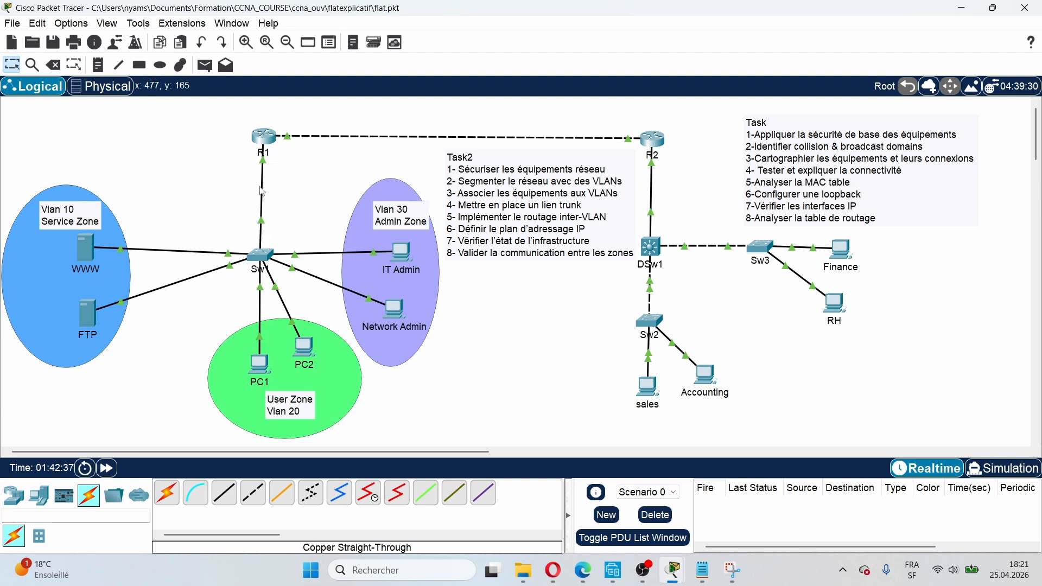
pyautogui.moveTo(261, 192)
pyautogui.moveTo(262, 237)
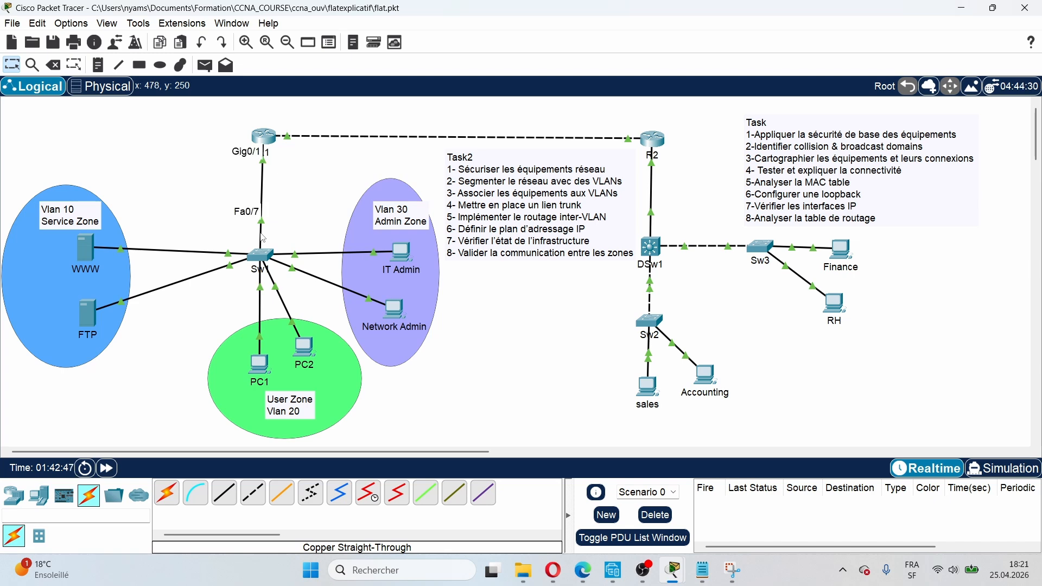
# Step: Enter interface configuration for Fa0/7 on Sw1 with 'int f0/7'
pyautogui.click(259, 254)
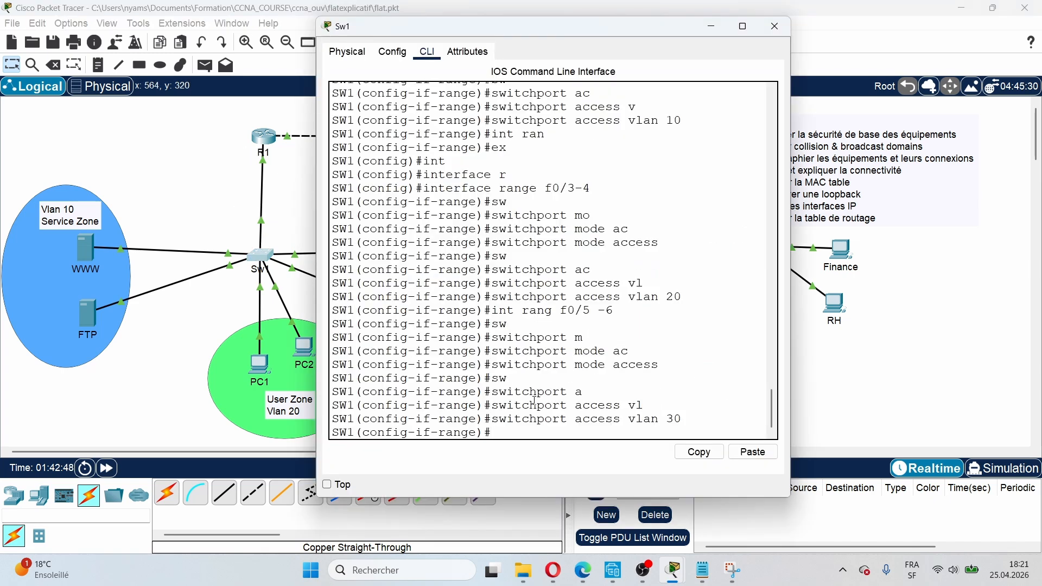
pyautogui.write('int f0/7')
pyautogui.press('Return')
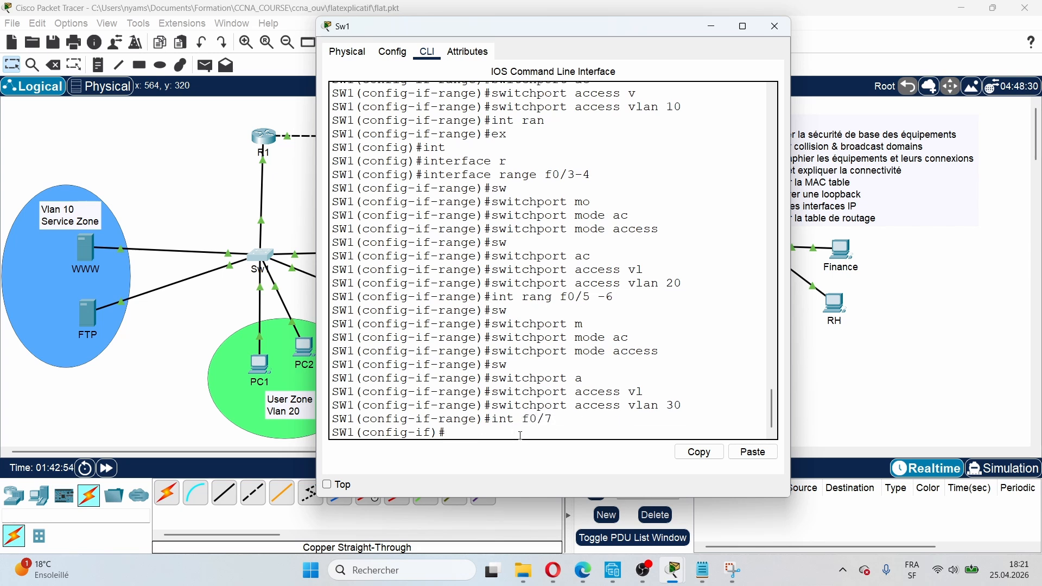
pyautogui.moveTo(363, 406); pyautogui.dragTo(479, 401)
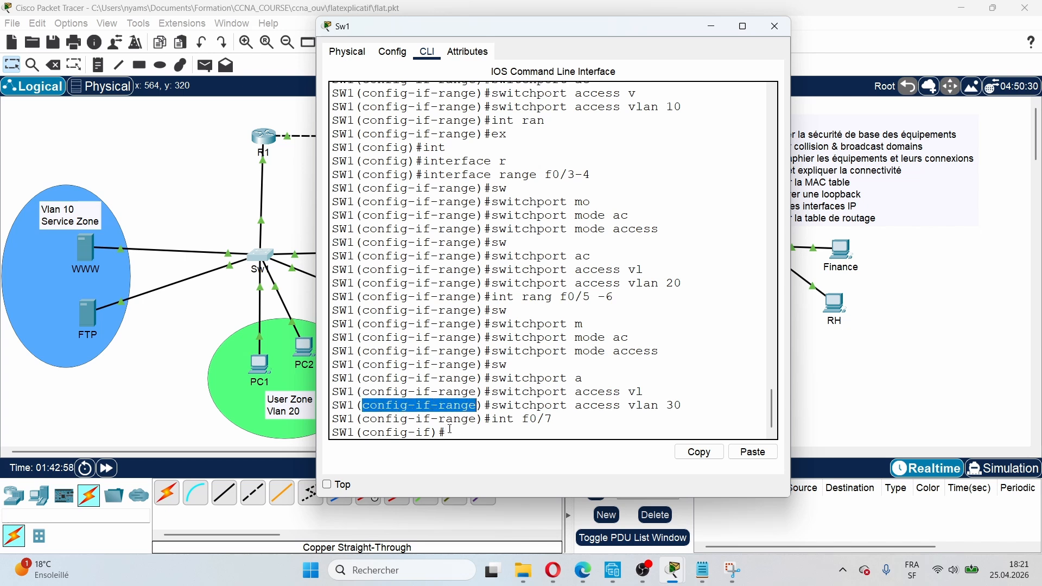
pyautogui.moveTo(370, 434); pyautogui.dragTo(431, 434)
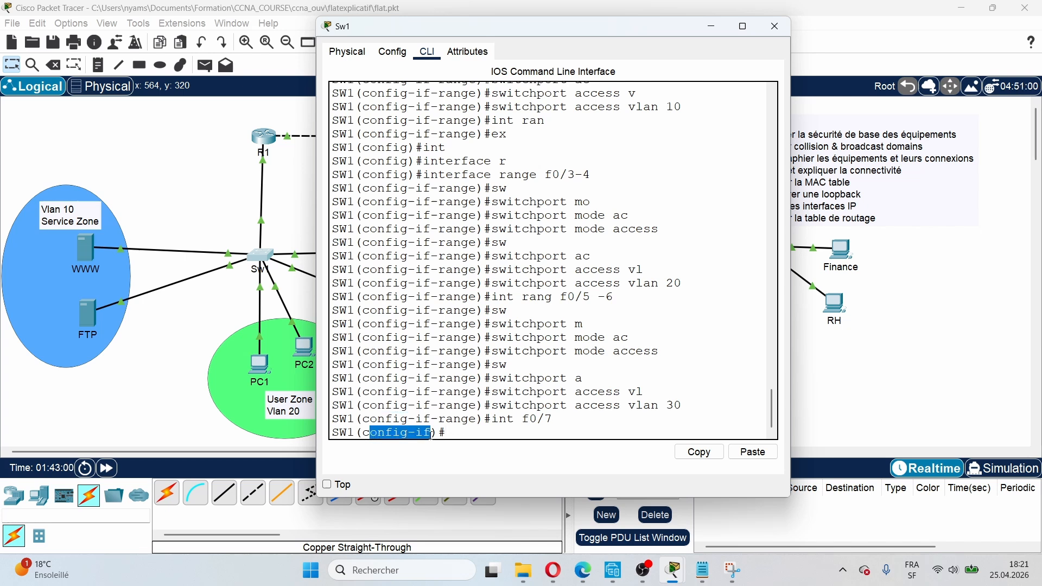
pyautogui.click(463, 437)
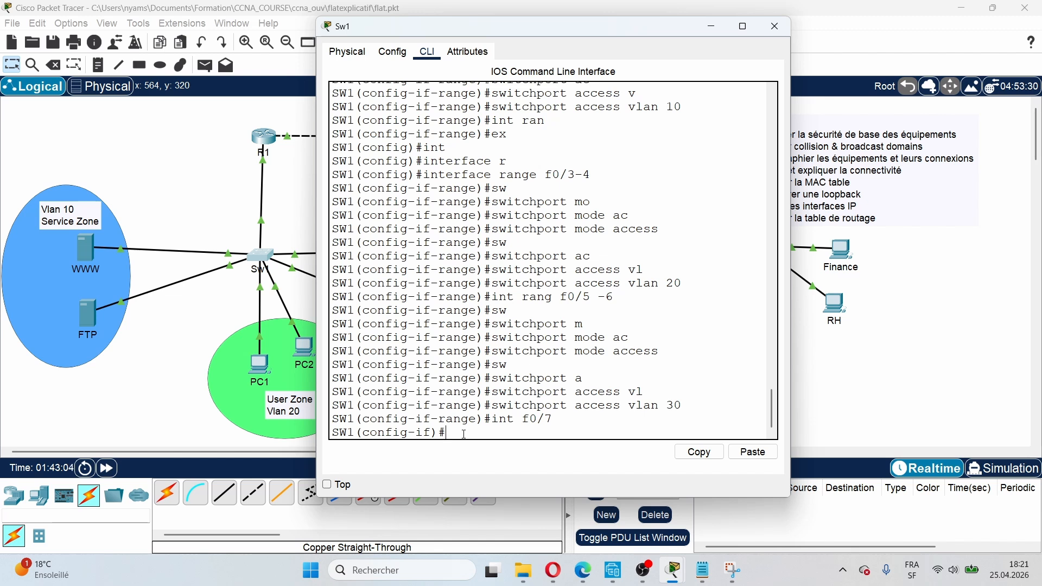
# Step: Set Fa0/7 to trunk mode with 'switchport mode trunk', then hide the Sw1 console
pyautogui.write('sw')
pyautogui.press('Tab')
pyautogui.write('mo')
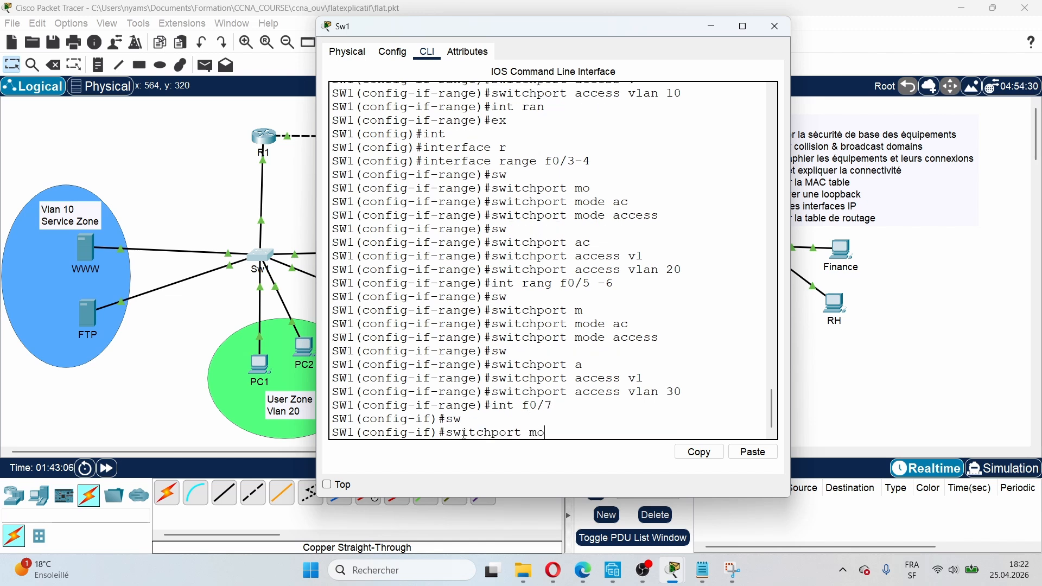
pyautogui.press('Tab')
pyautogui.write('trun')
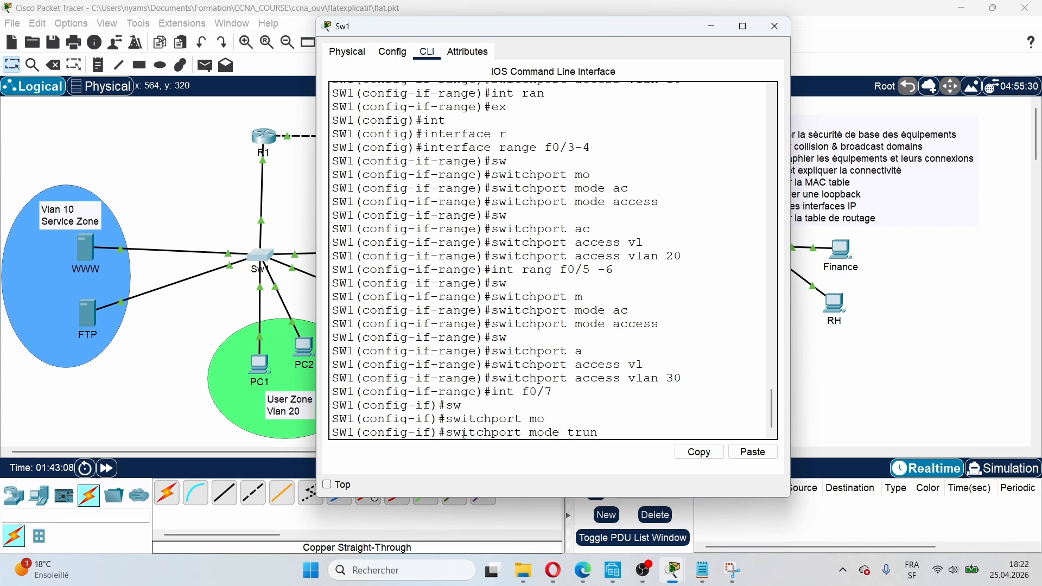
pyautogui.write('k')
pyautogui.press('Return')
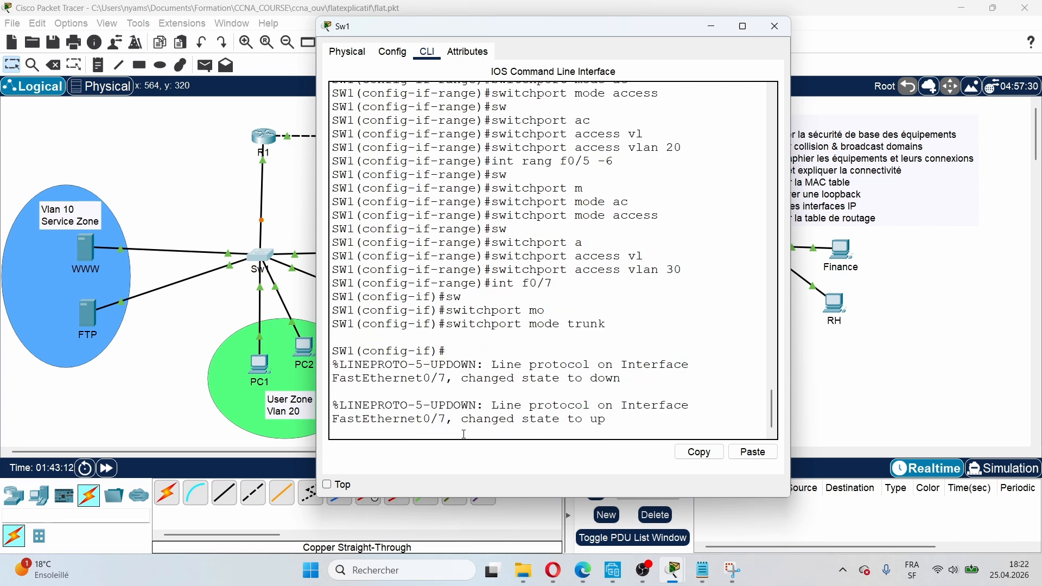
pyautogui.press('Return')
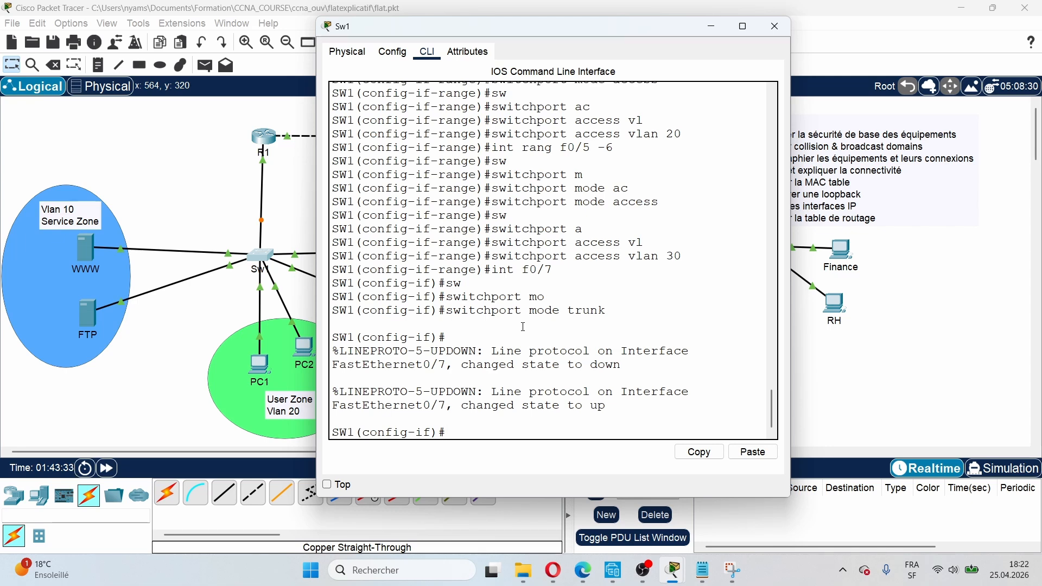
pyautogui.click(712, 27)
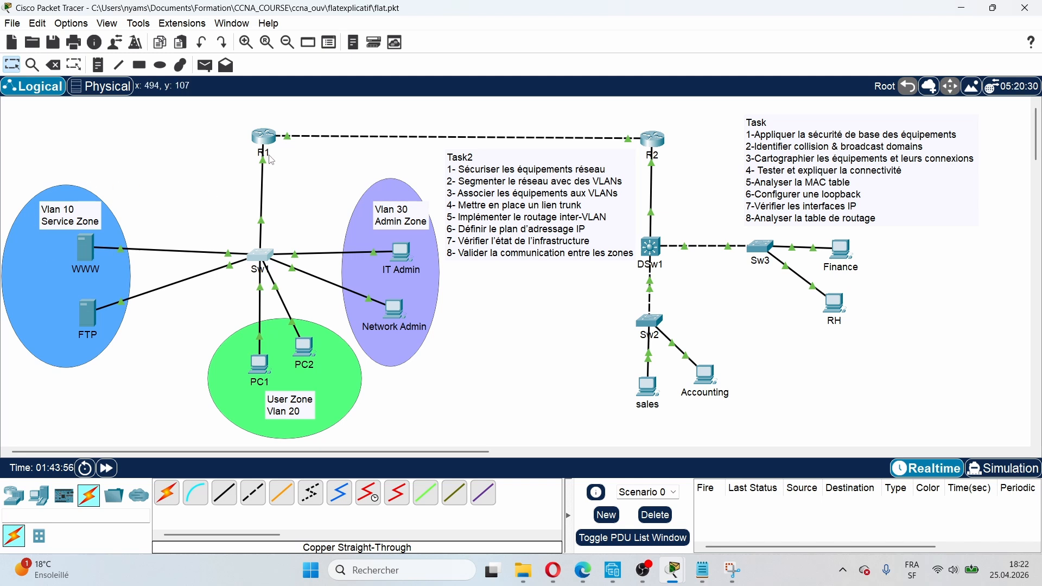
# Step: Inspect the R1–Sw1 link, showing Sw1 Fa0/7 connected to R1 Gig0/1
pyautogui.moveTo(261, 166)
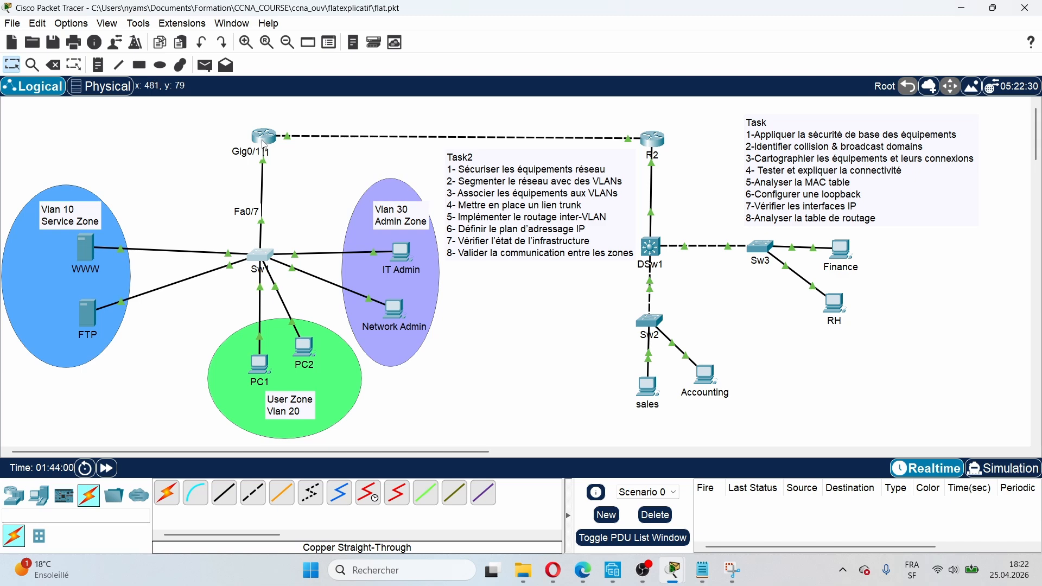
# Step: Log into R1's console and enter privileged mode with 'en'
pyautogui.click(264, 139)
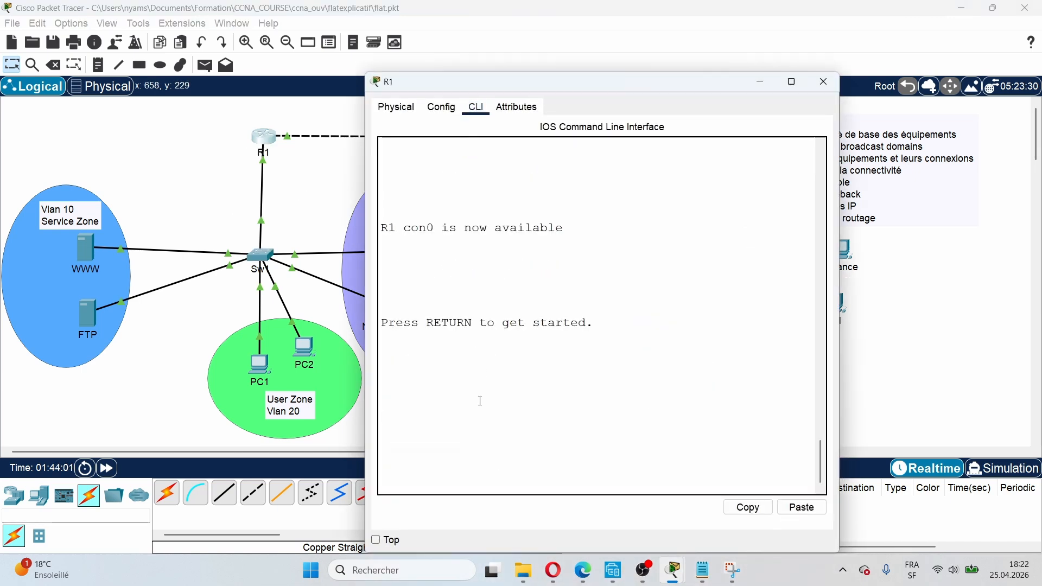
pyautogui.press('Return')
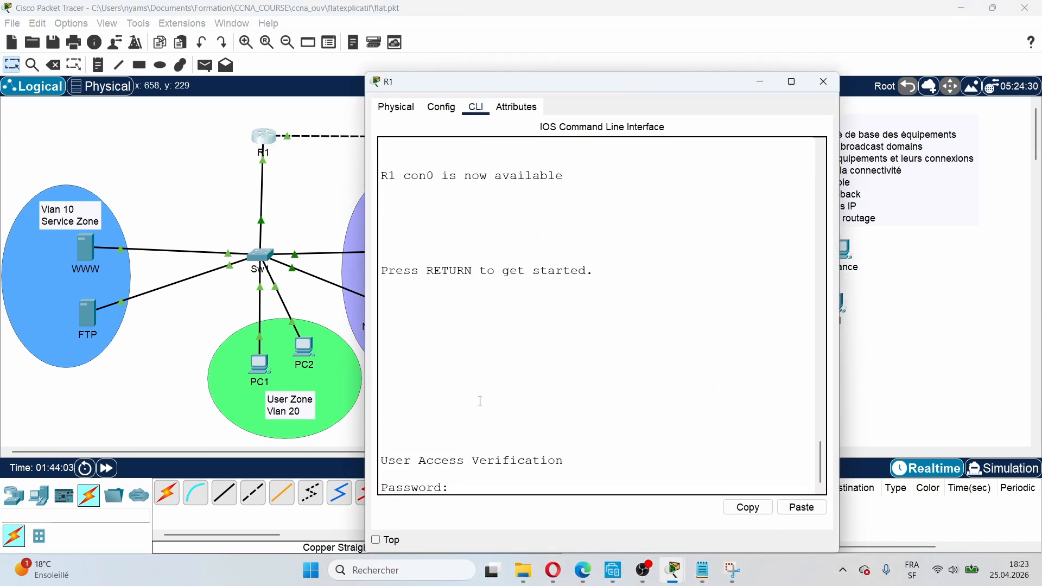
pyautogui.press('Return')
pyautogui.write('en')
pyautogui.press('Return')
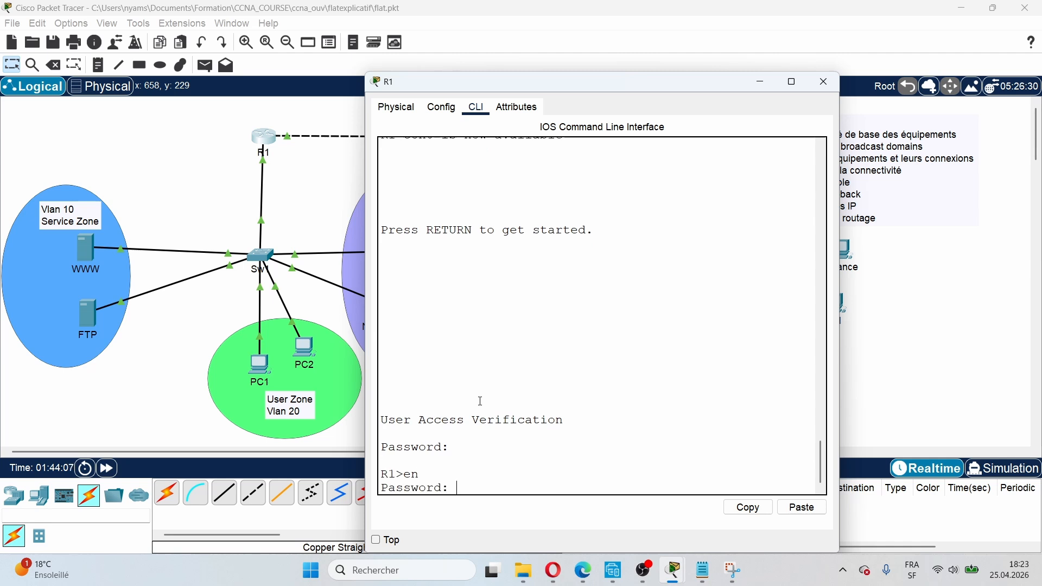
pyautogui.press('Return')
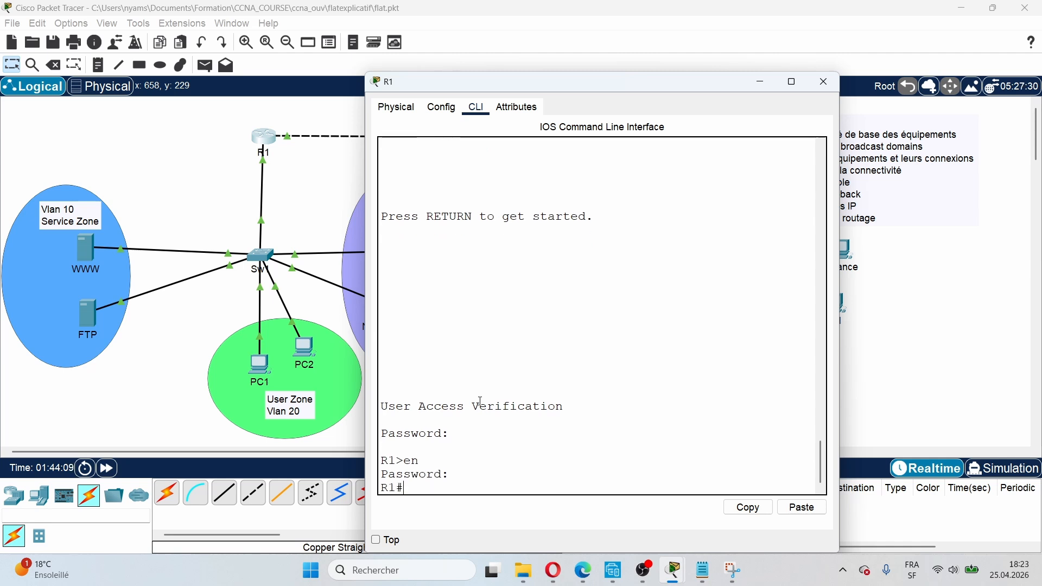
# Step: Show R1's interface summary with 'sh ip int br' and resize the console window
pyautogui.write('s')
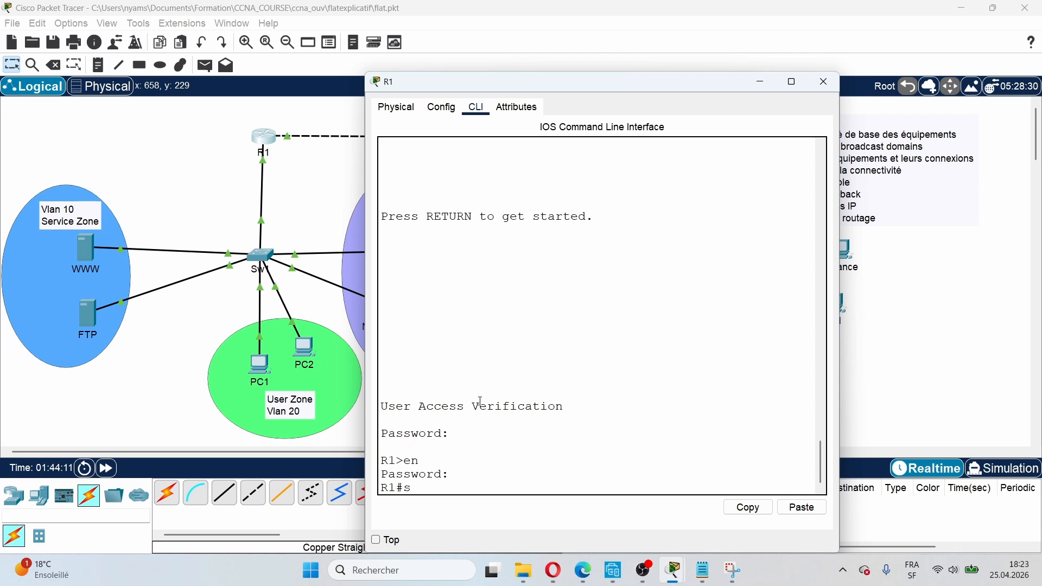
pyautogui.write('h int bri')
pyautogui.press('Return')
pyautogui.write('s')
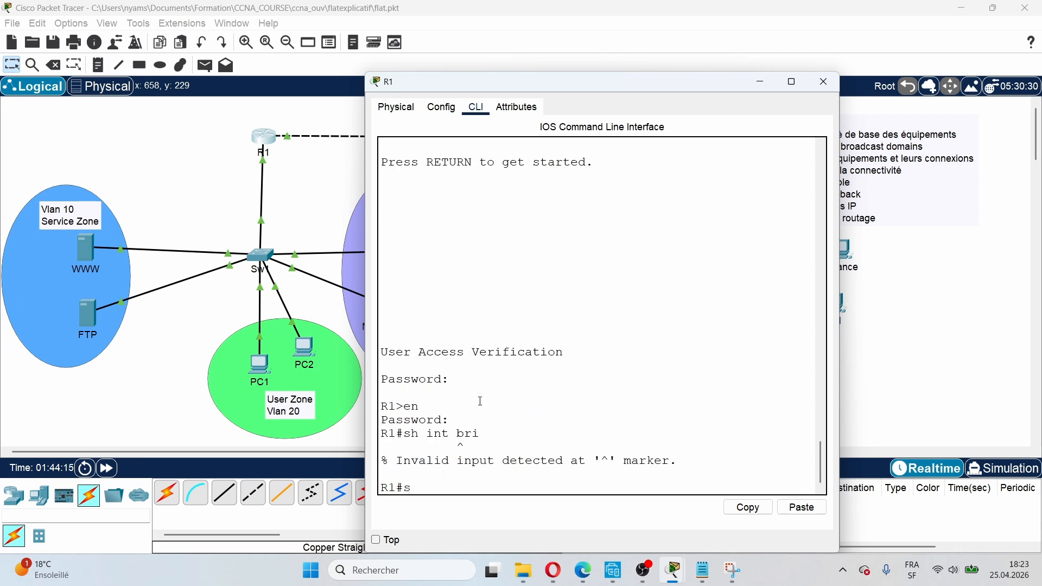
pyautogui.write('h ip int br')
pyautogui.press('Return')
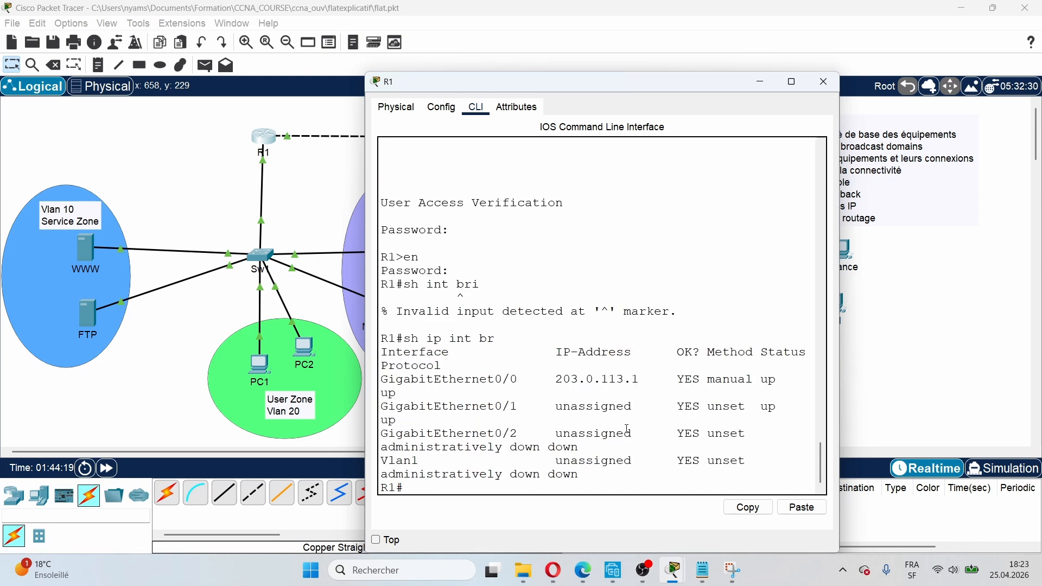
pyautogui.click(791, 81)
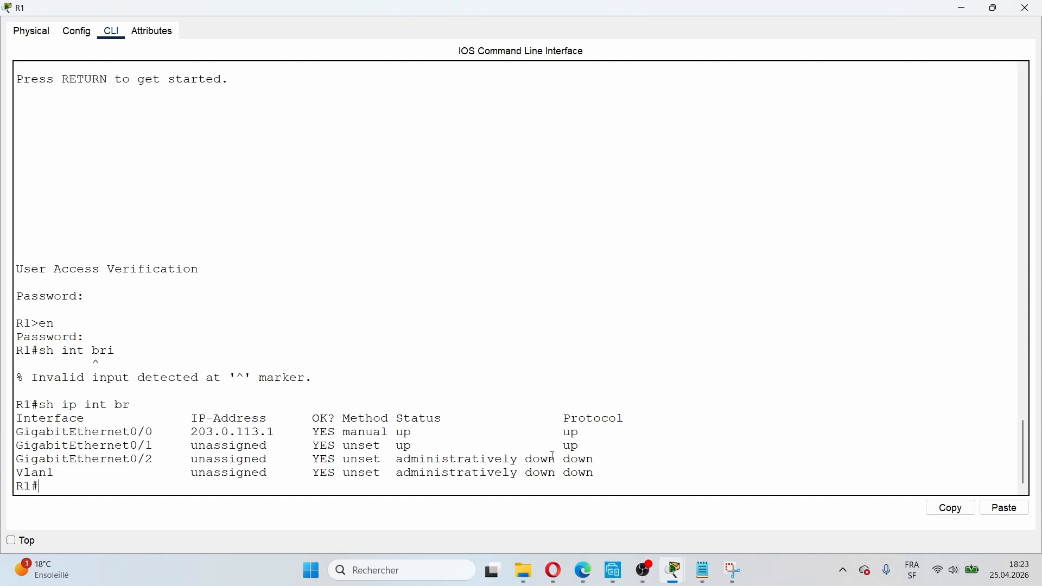
pyautogui.click(994, 7)
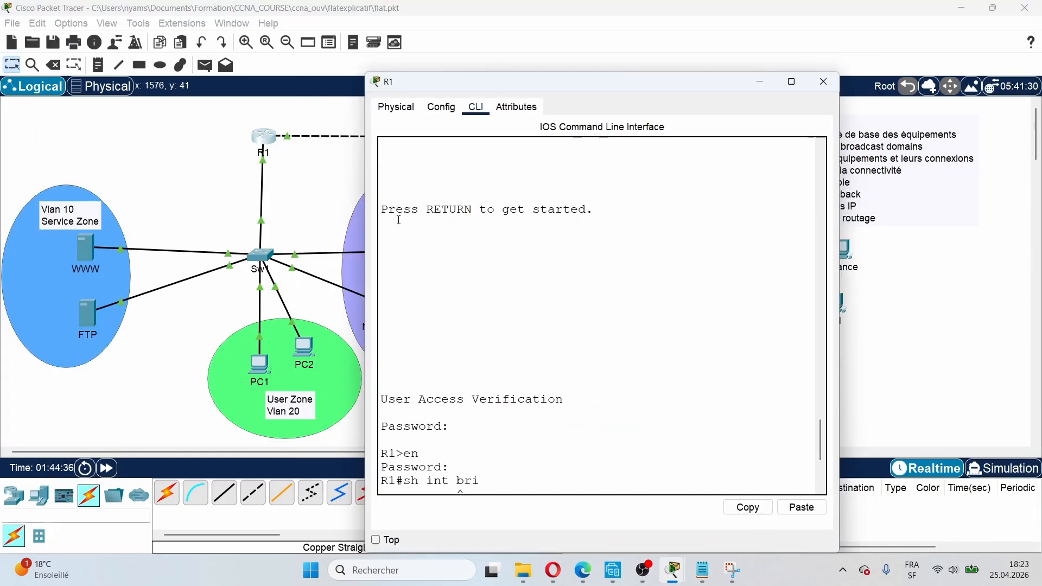
pyautogui.moveTo(630, 81); pyautogui.dragTo(638, 35)
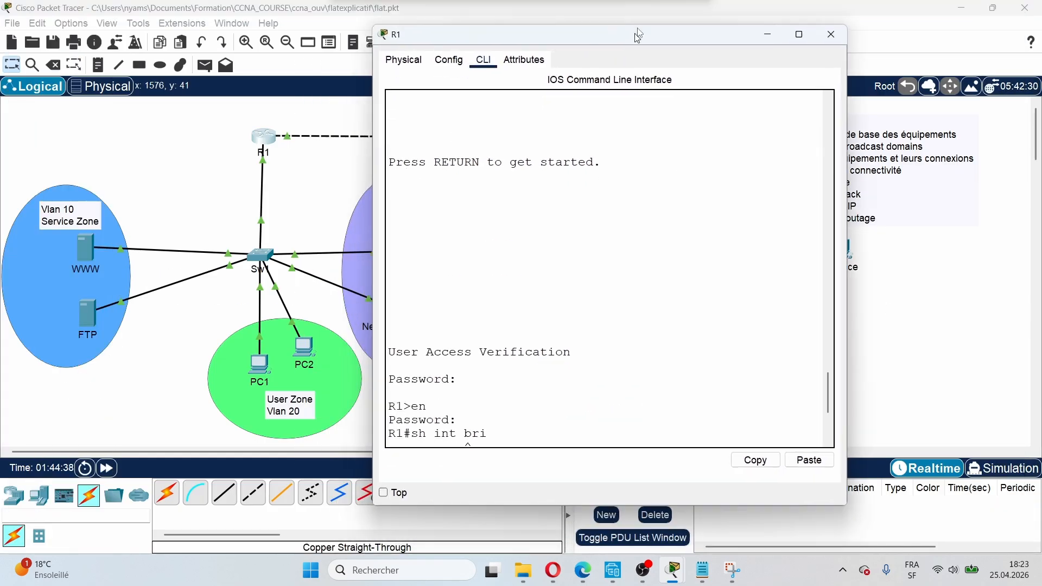
pyautogui.doubleClick(638, 34)
# Step: Enter global configuration on R1 and select interface GigabitEthernet0/1
pyautogui.click(995, 7)
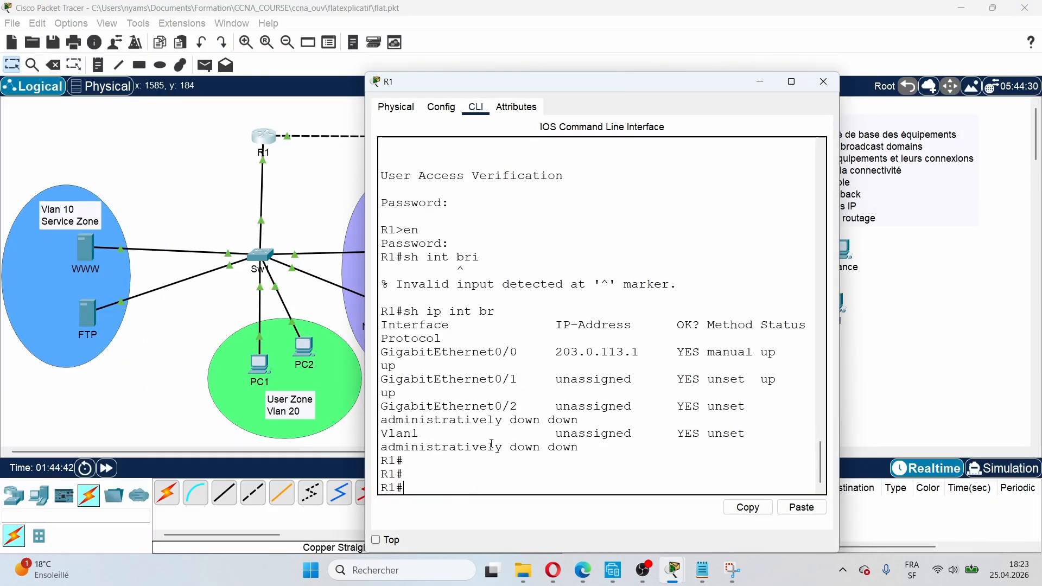
pyautogui.write('onf t')
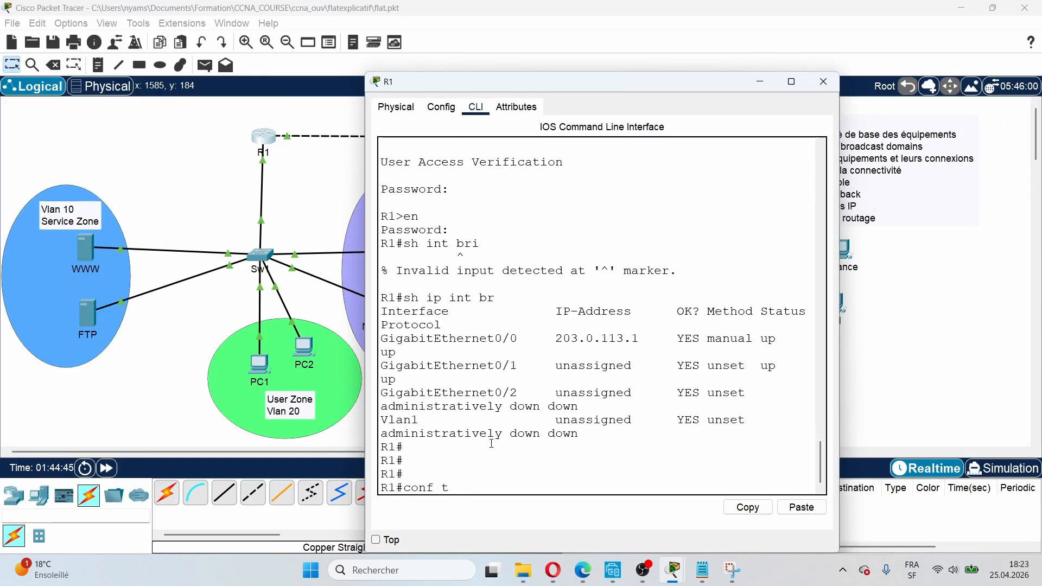
pyautogui.press('Return')
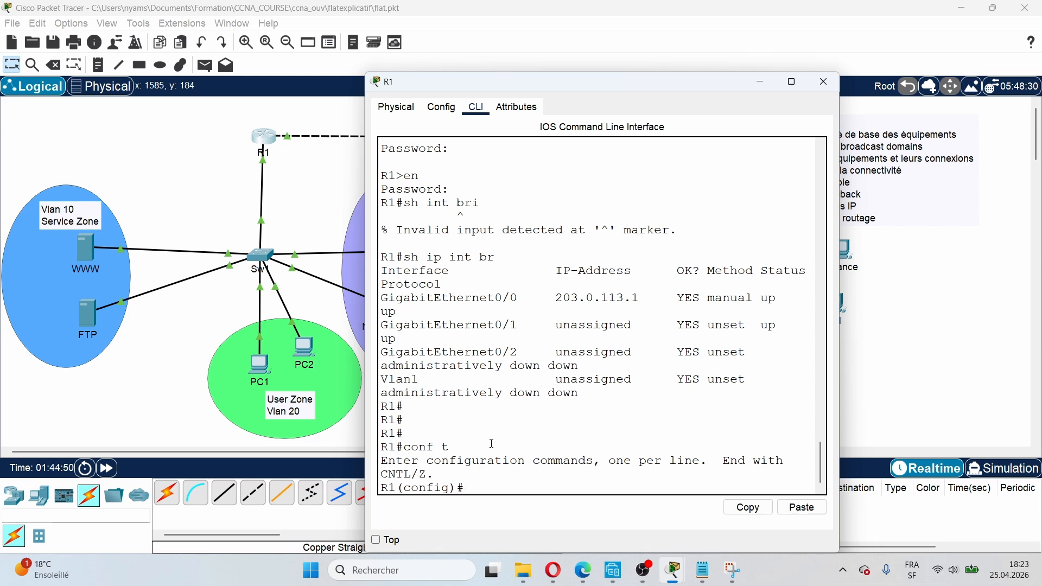
pyautogui.write('int')
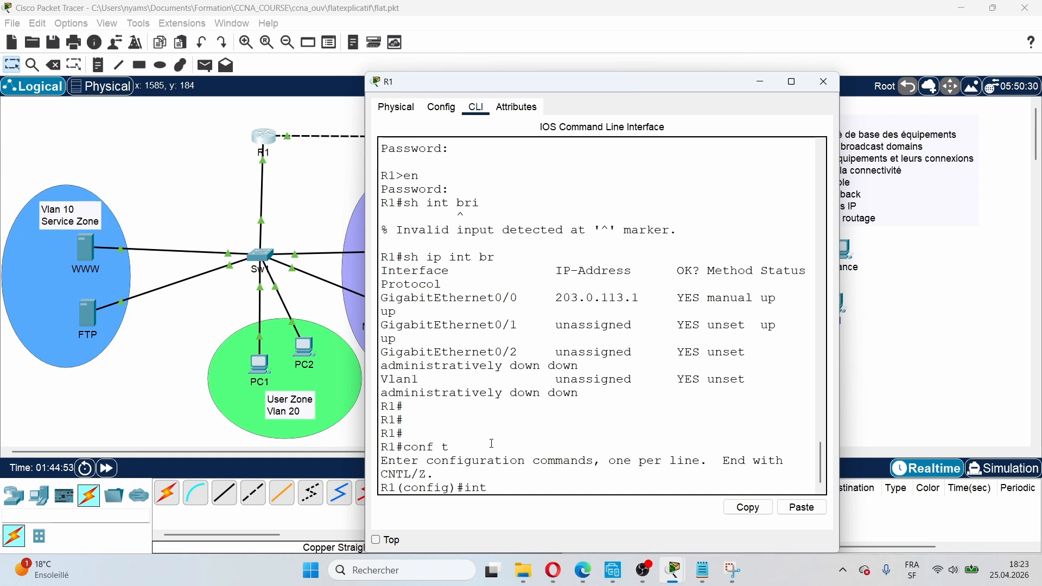
pyautogui.write(' d')
pyautogui.press('BackSpace')
pyautogui.write('g')
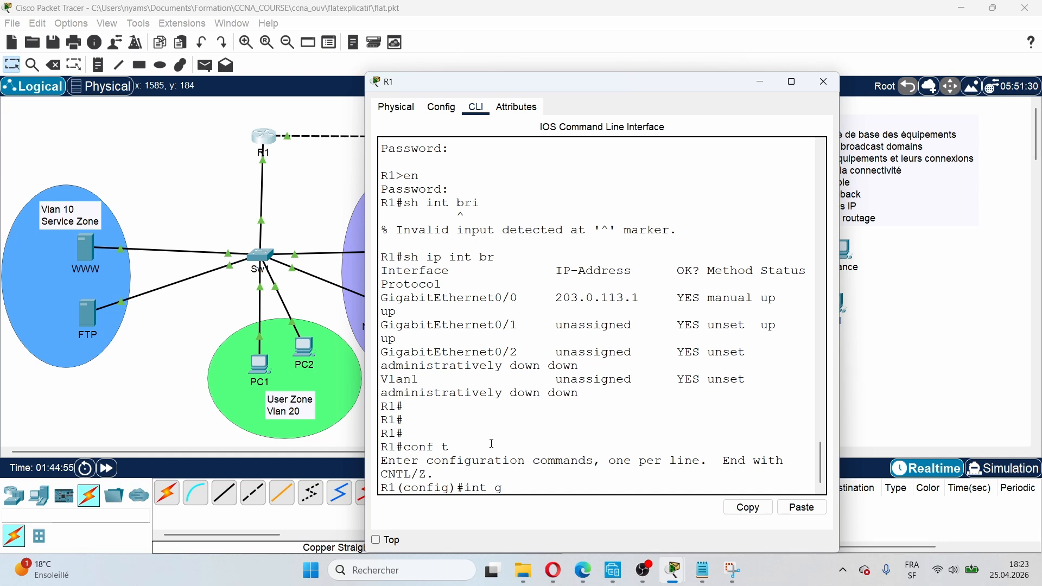
pyautogui.write('0/1')
pyautogui.press('Return')
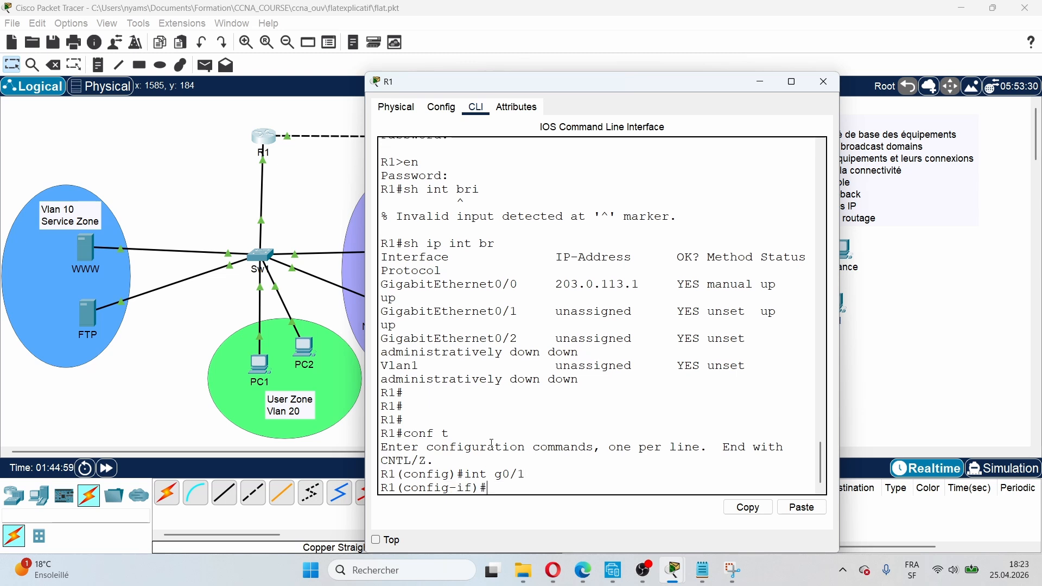
# Step: Enable G0/1 with 'no shutdown', then 'exit' back to global configuration
pyautogui.write('no sh')
pyautogui.press('Tab')
pyautogui.press('Return')
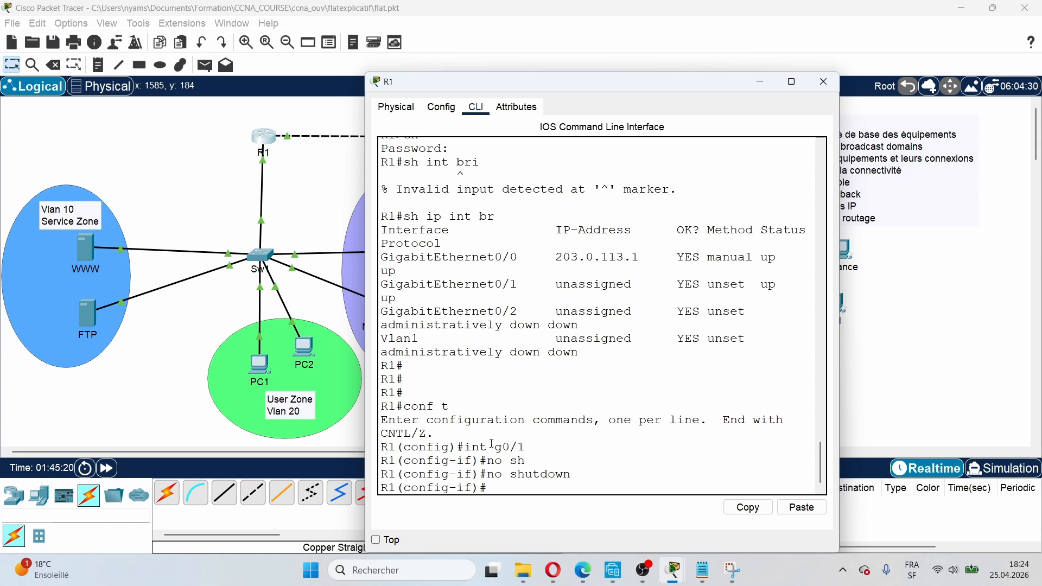
pyautogui.write('nt')
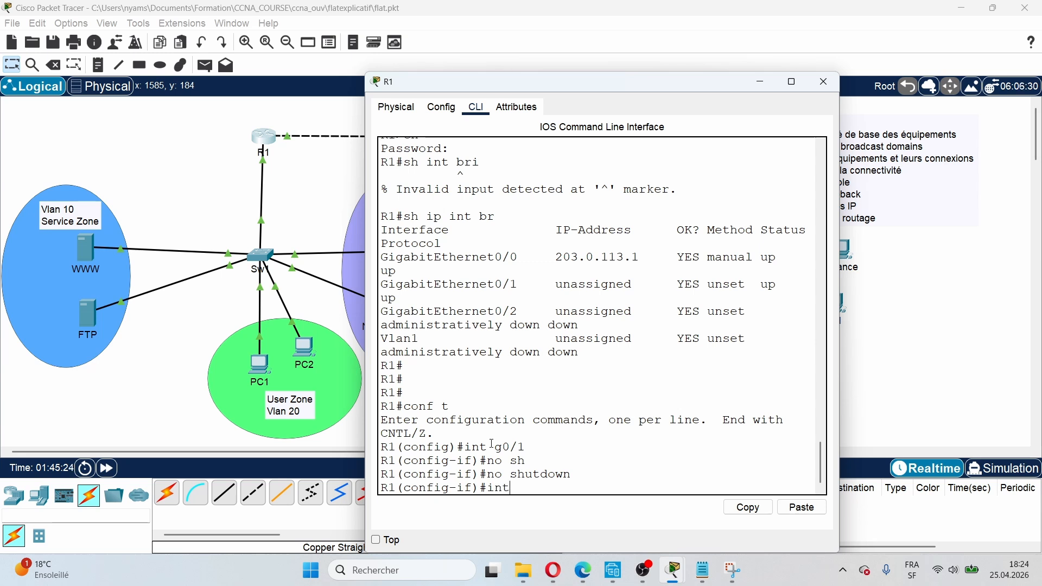
pyautogui.press('Tab')
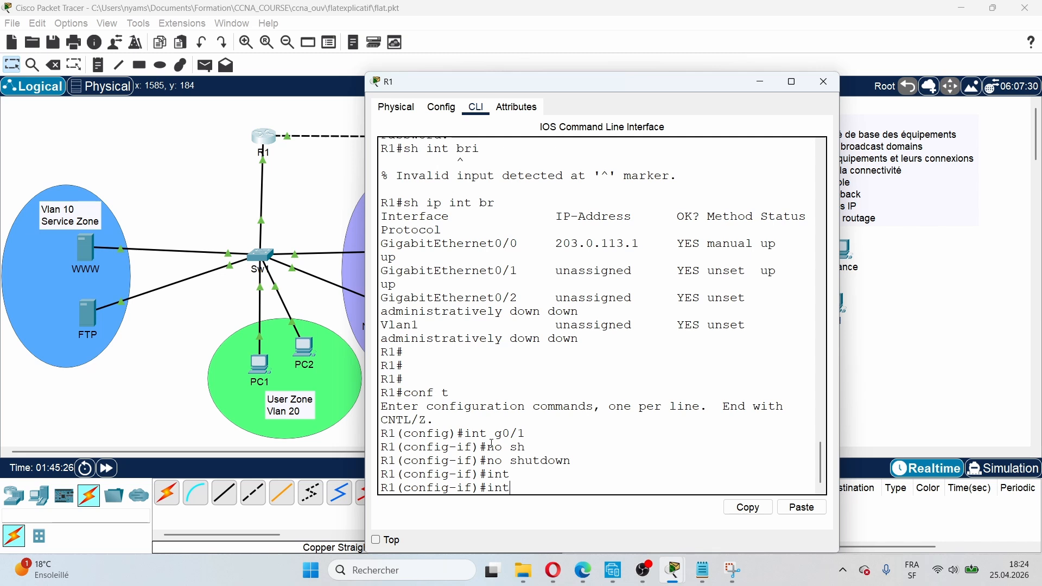
pyautogui.press('Tab')
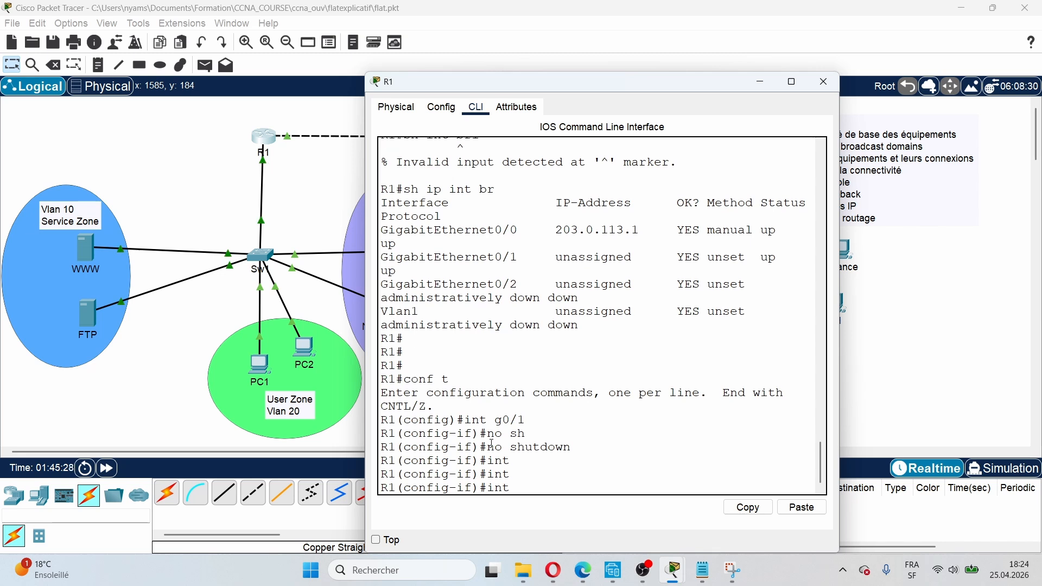
pyautogui.press('BackSpace')
pyautogui.press('BackSpace')
pyautogui.write('ex')
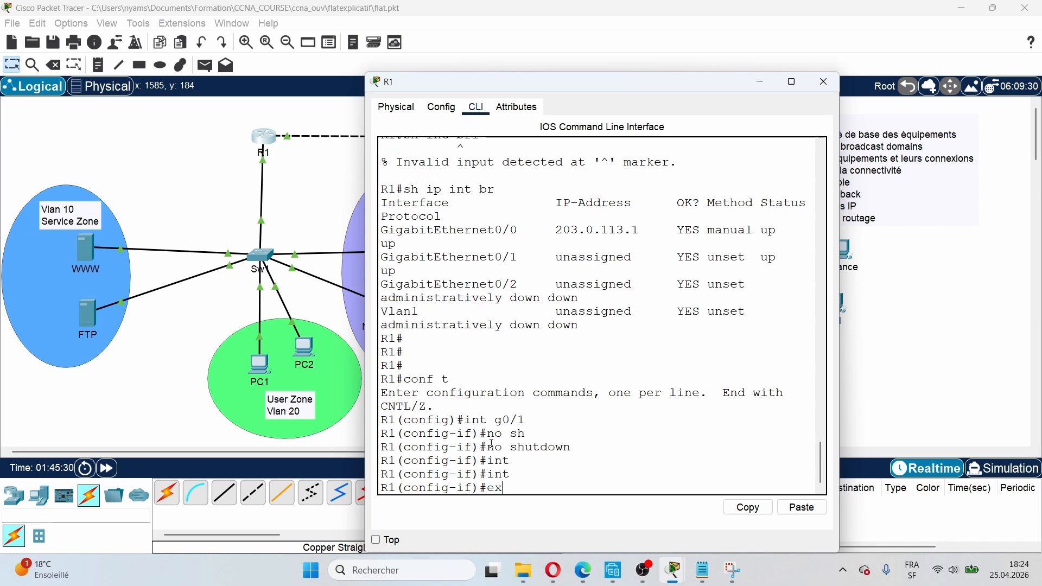
pyautogui.press('Return')
# Step: Create subinterface GigabitEthernet0/1.20 on R1 with 'interface g0/1.20'
pyautogui.write('int')
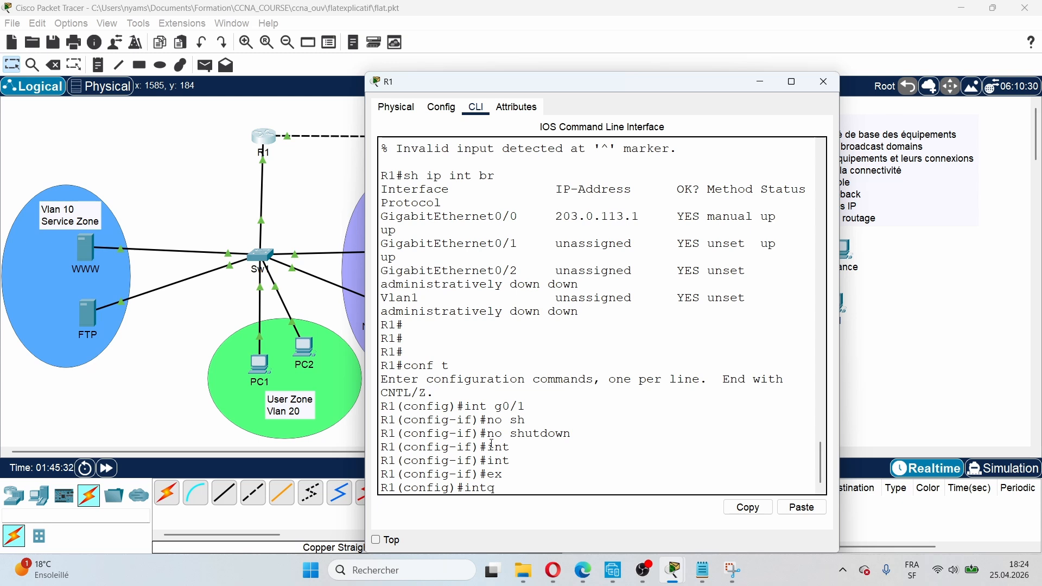
pyautogui.press('Tab')
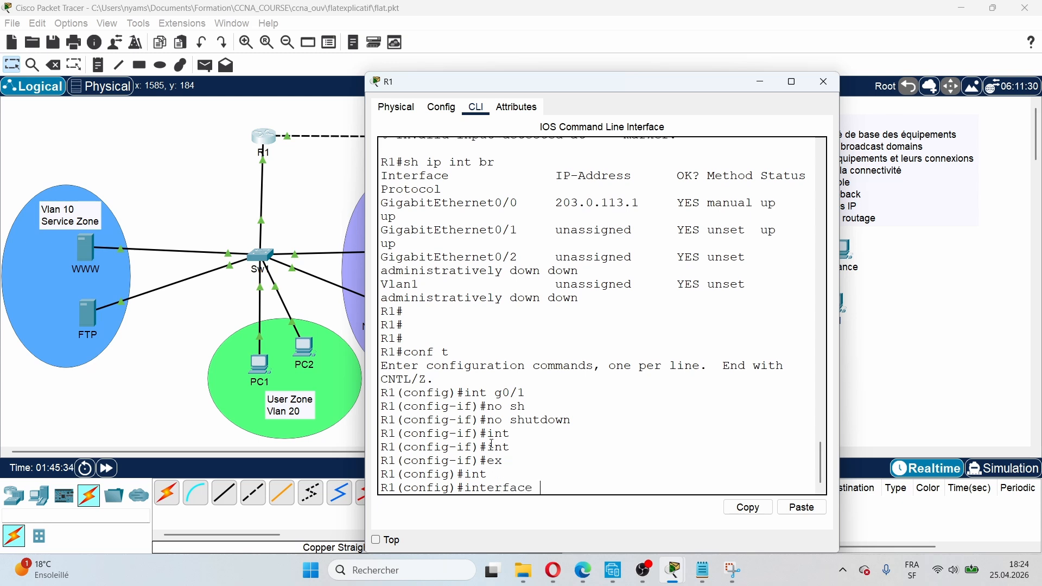
pyautogui.write('0')
pyautogui.press('BackSpace')
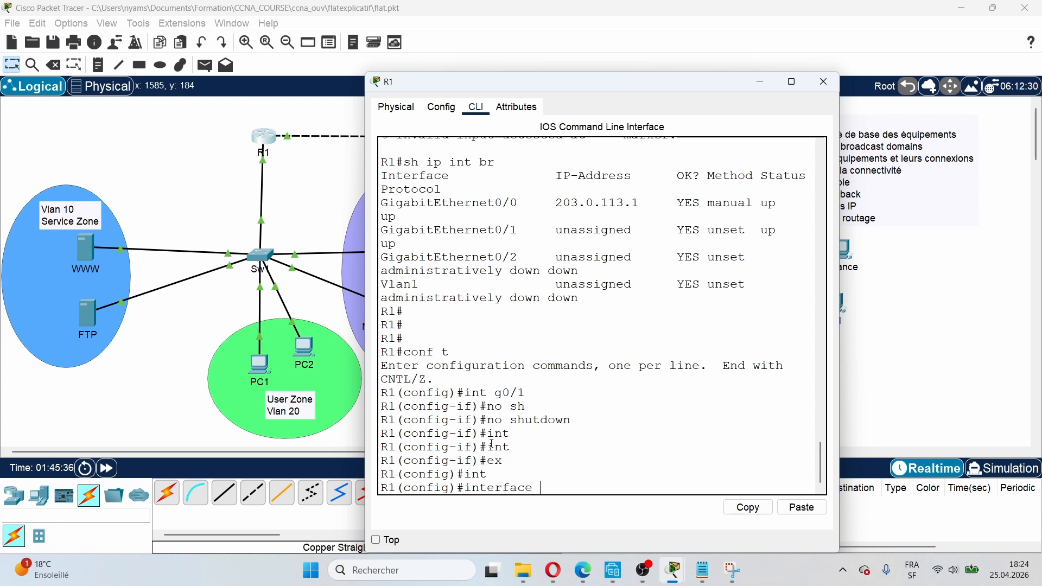
pyautogui.write('g0/1.20')
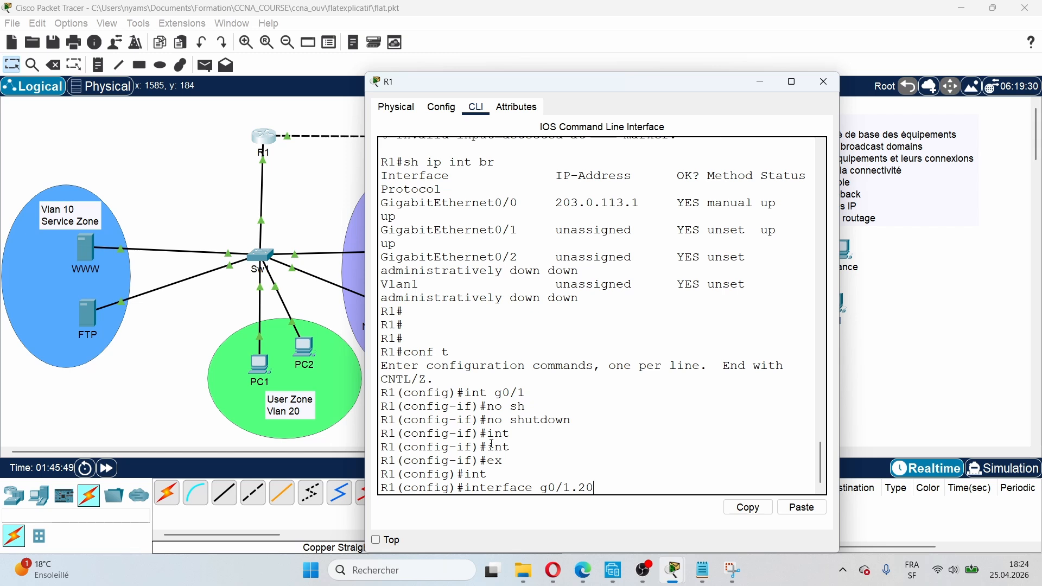
pyautogui.press('Return')
pyautogui.press('Return')
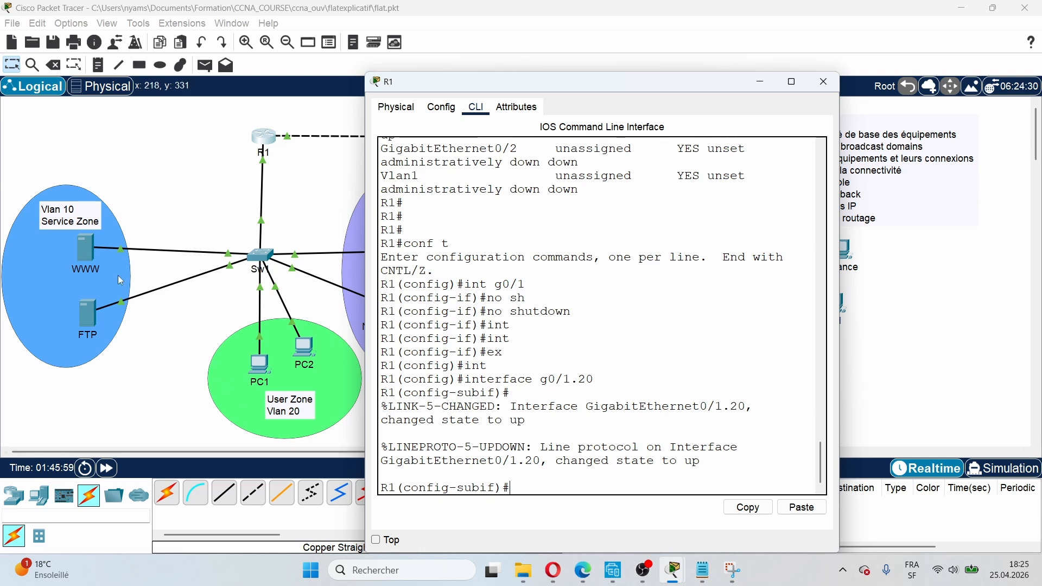
# Step: Open PC1's Config tab to view its Global Settings, with default gateway 192.168.10.126
pyautogui.click(279, 375)
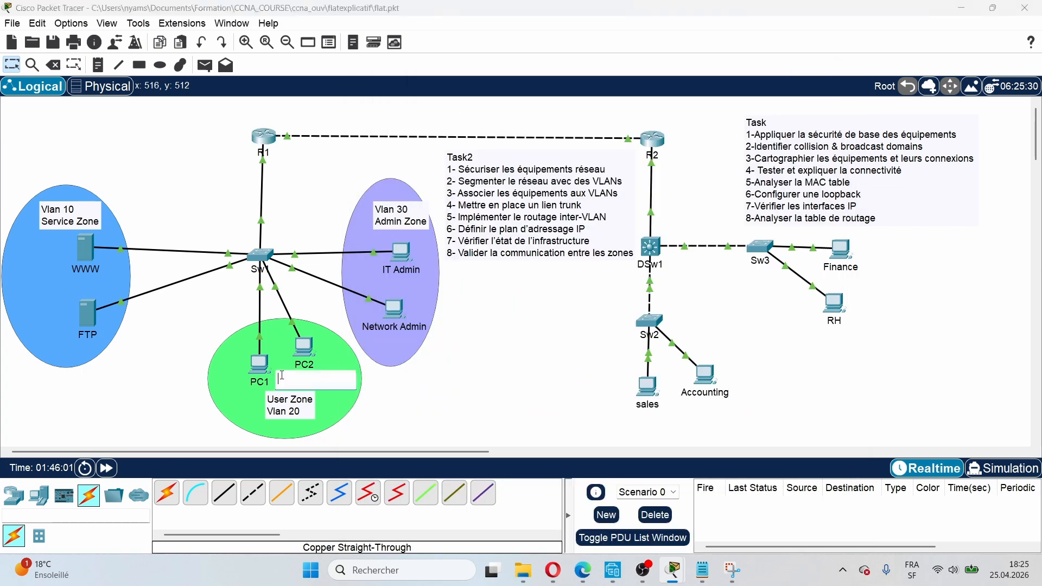
pyautogui.click(262, 368)
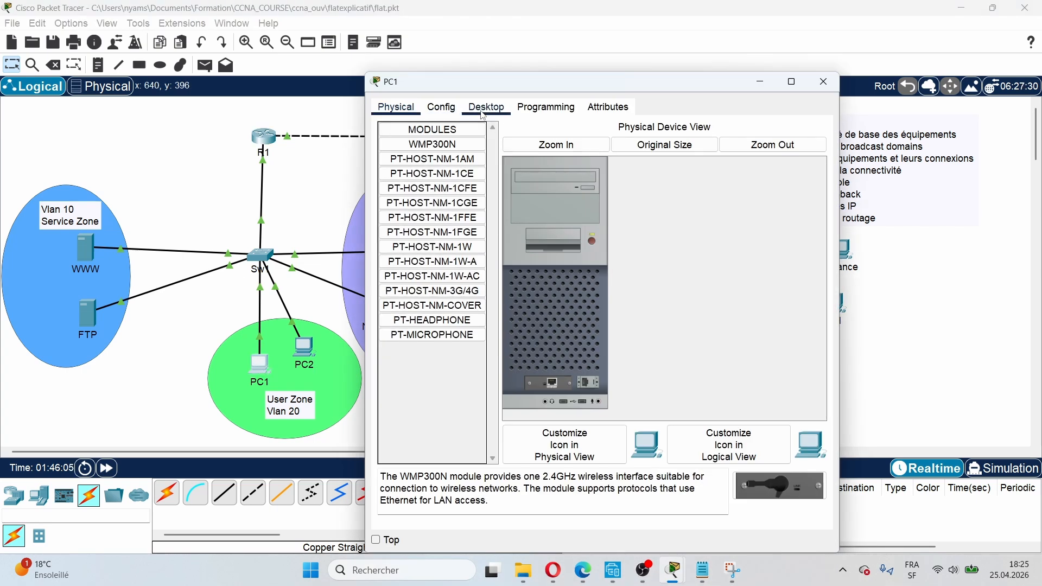
pyautogui.click(442, 109)
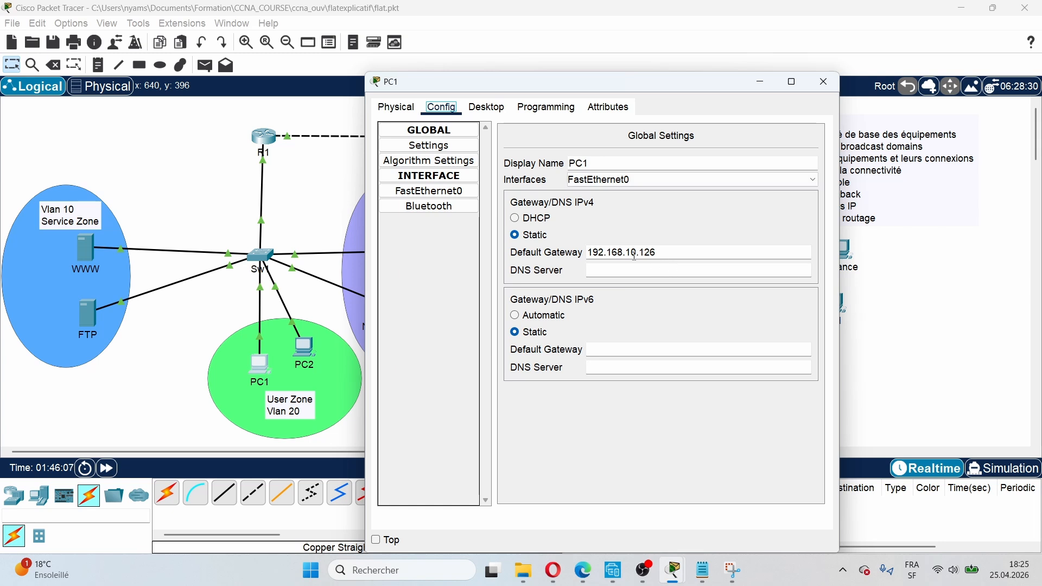